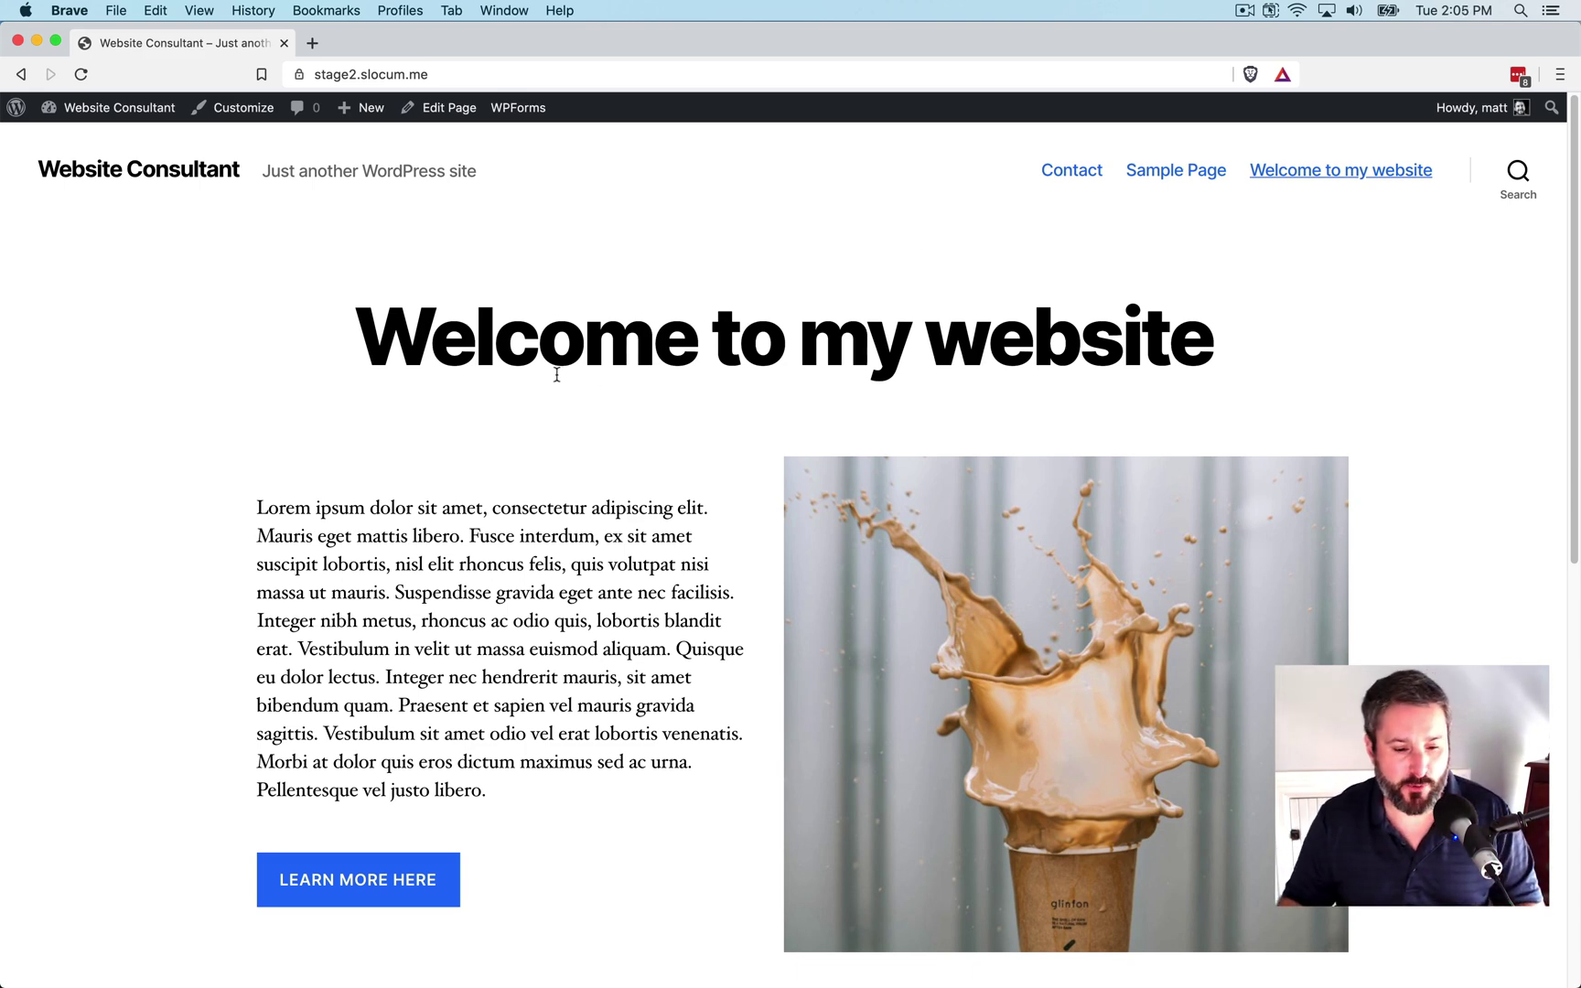
- Create a new WordPress page titled 'A Landing Page' from Pages > Add New
scroll(590, 451, "down", 5)
scroll(590, 451, "up", 5)
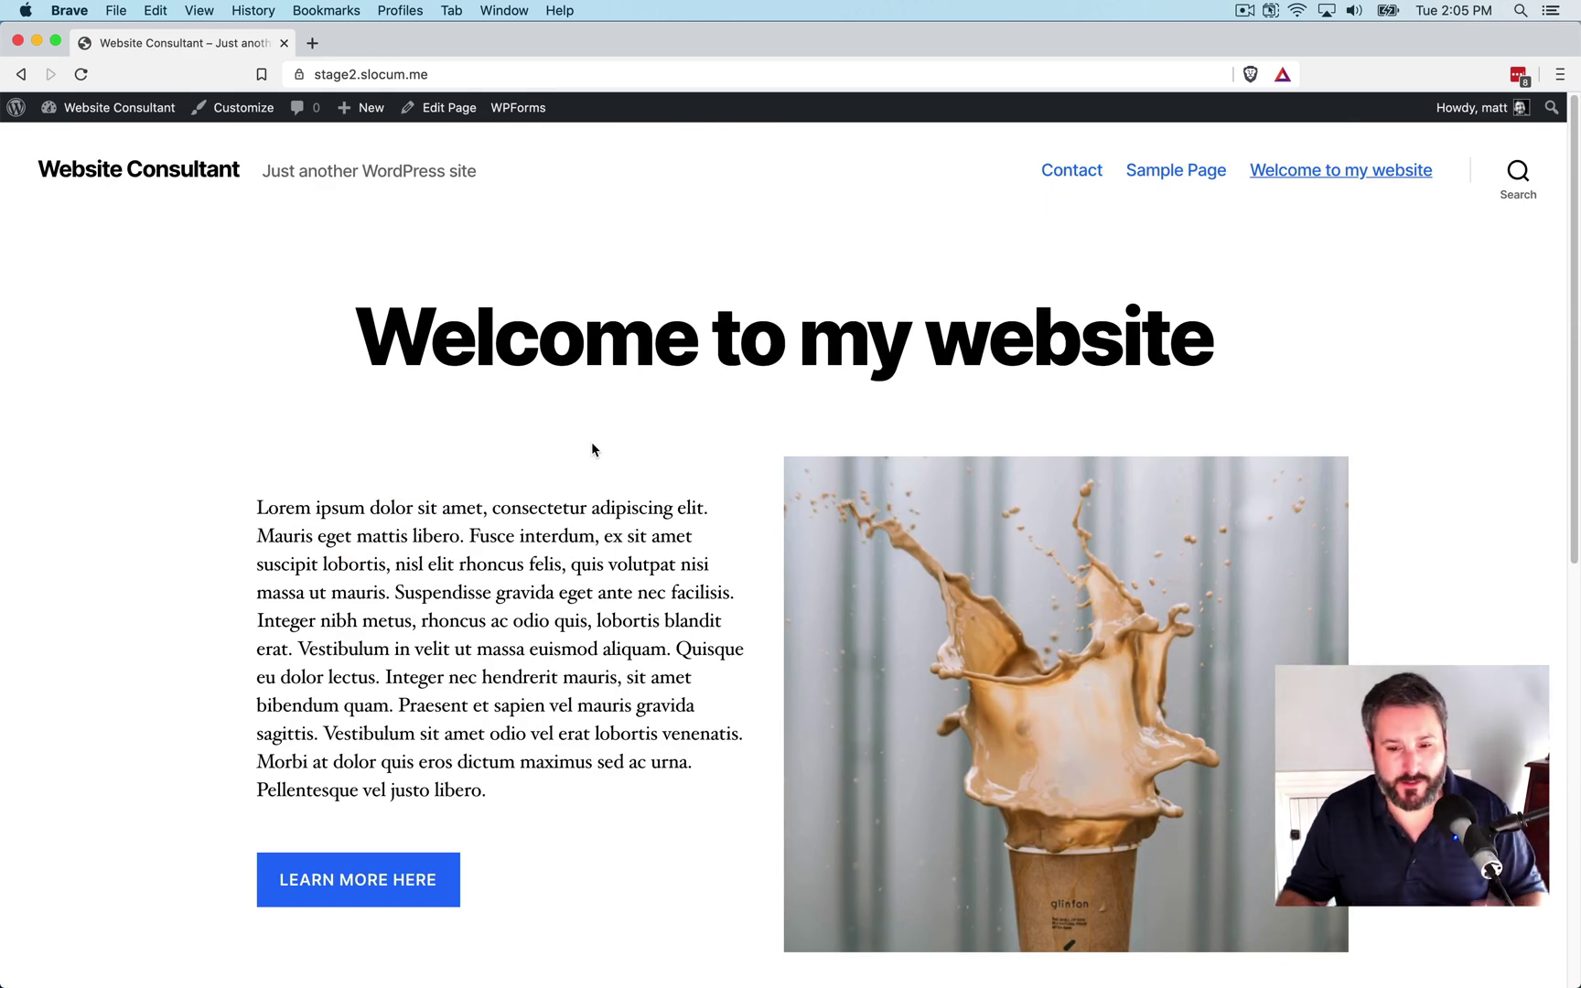
scroll(564, 653, "down", 15)
scroll(705, 586, "up", 15)
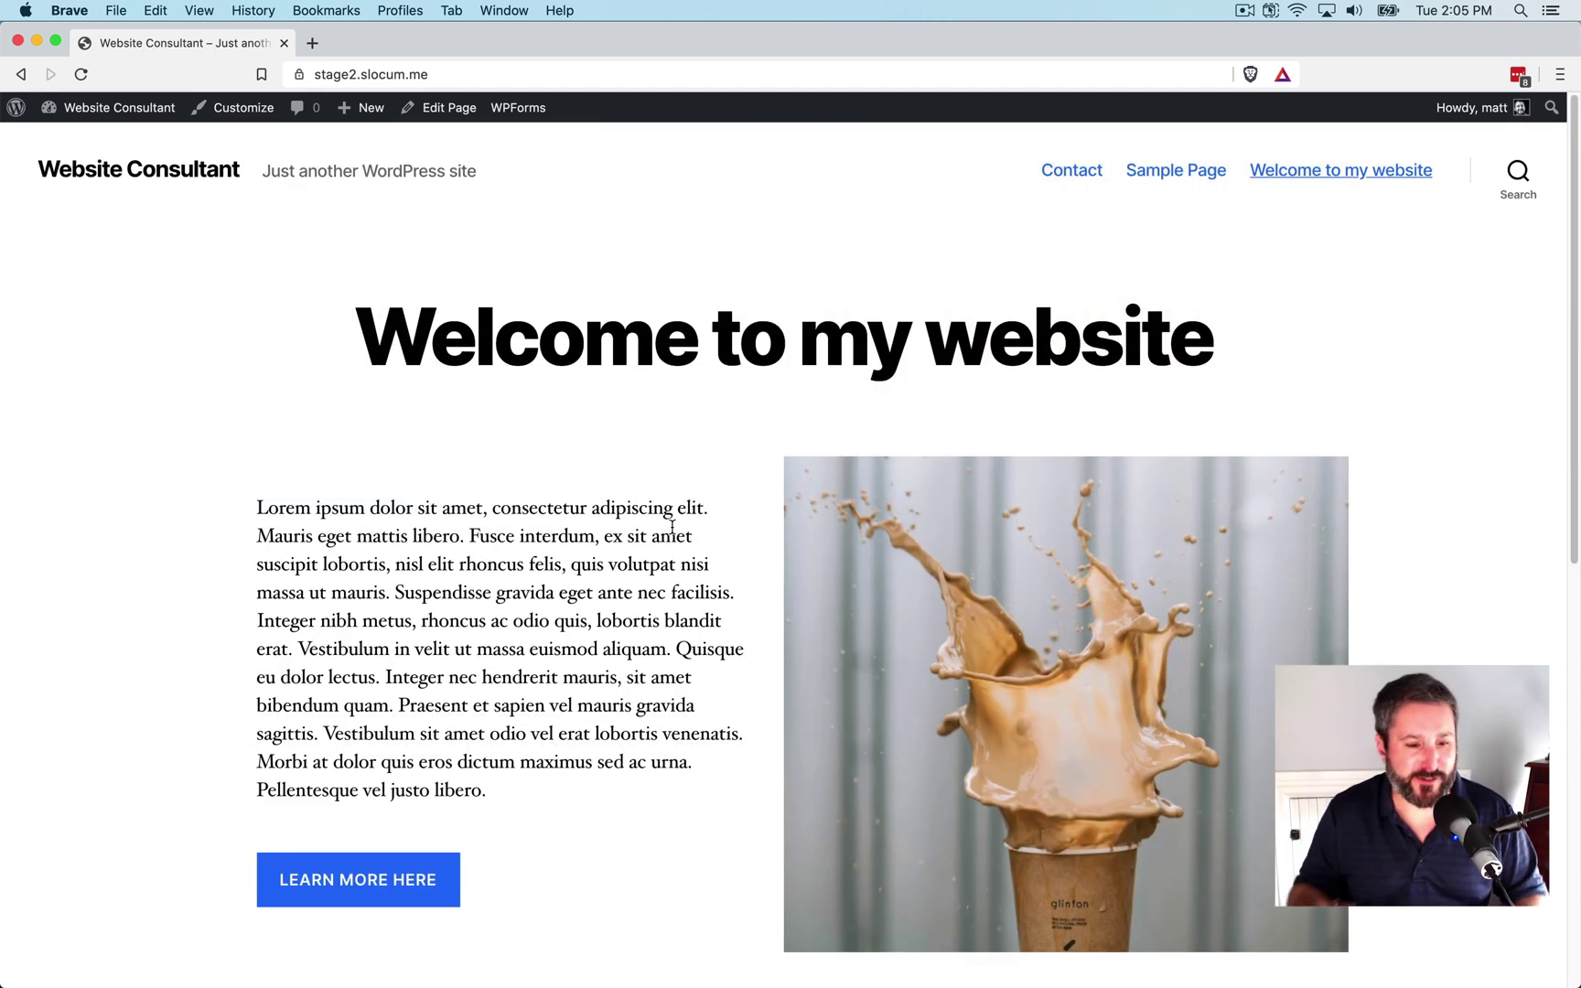
left_click(106, 140)
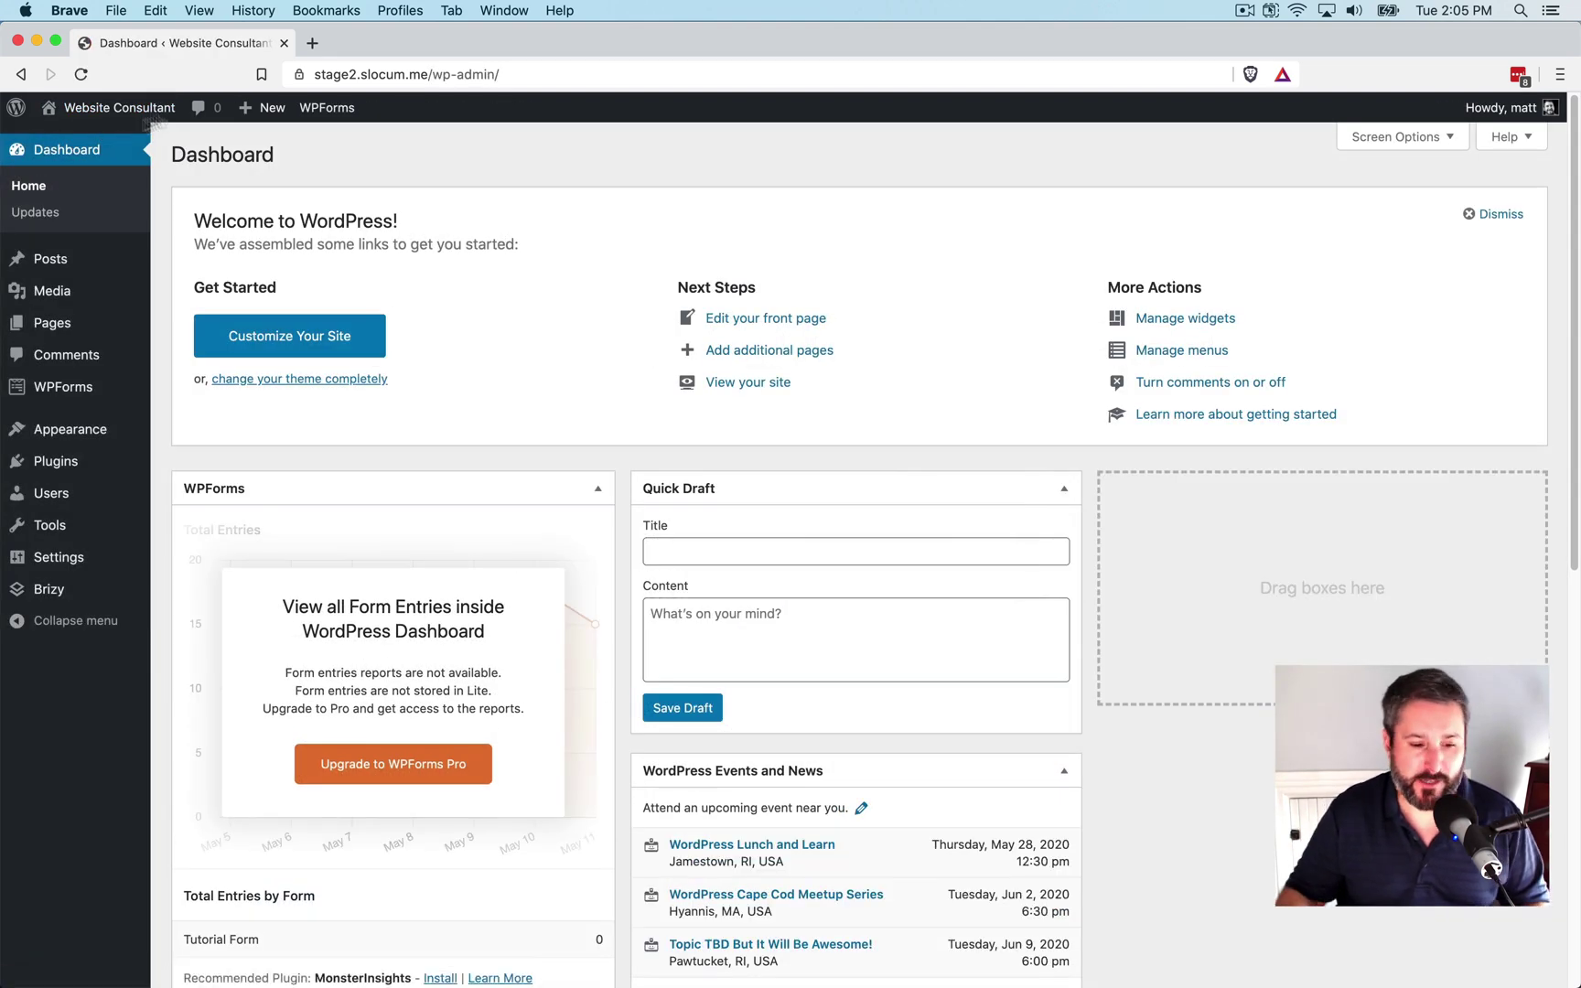
mouse_move(72, 320)
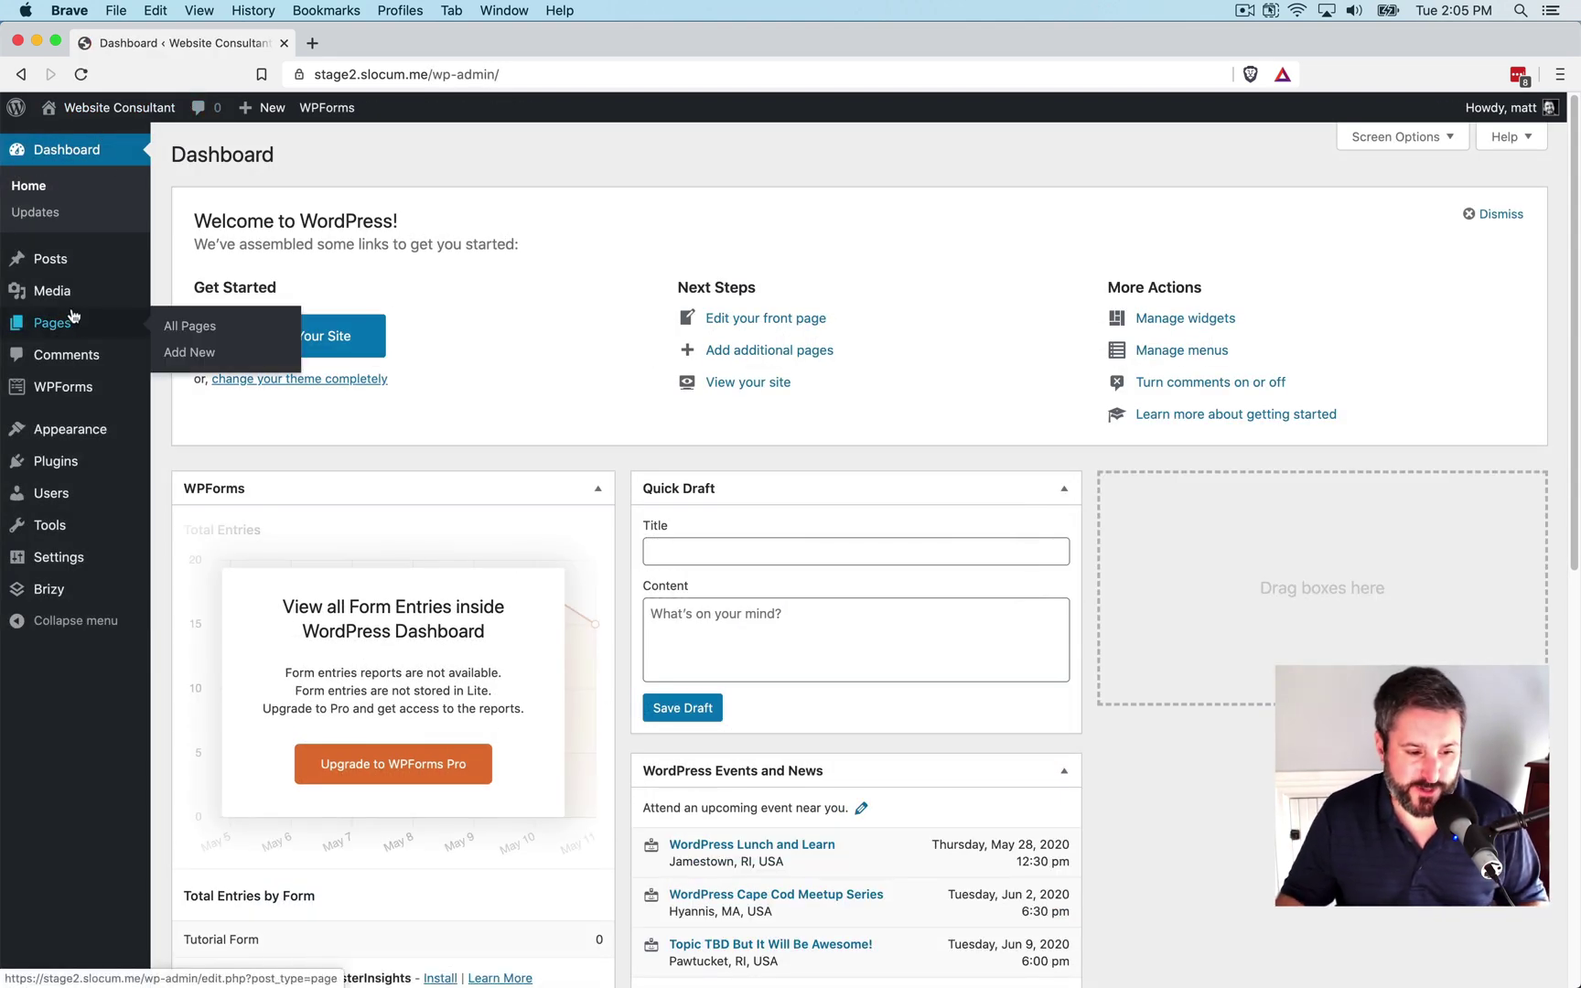
left_click(197, 327)
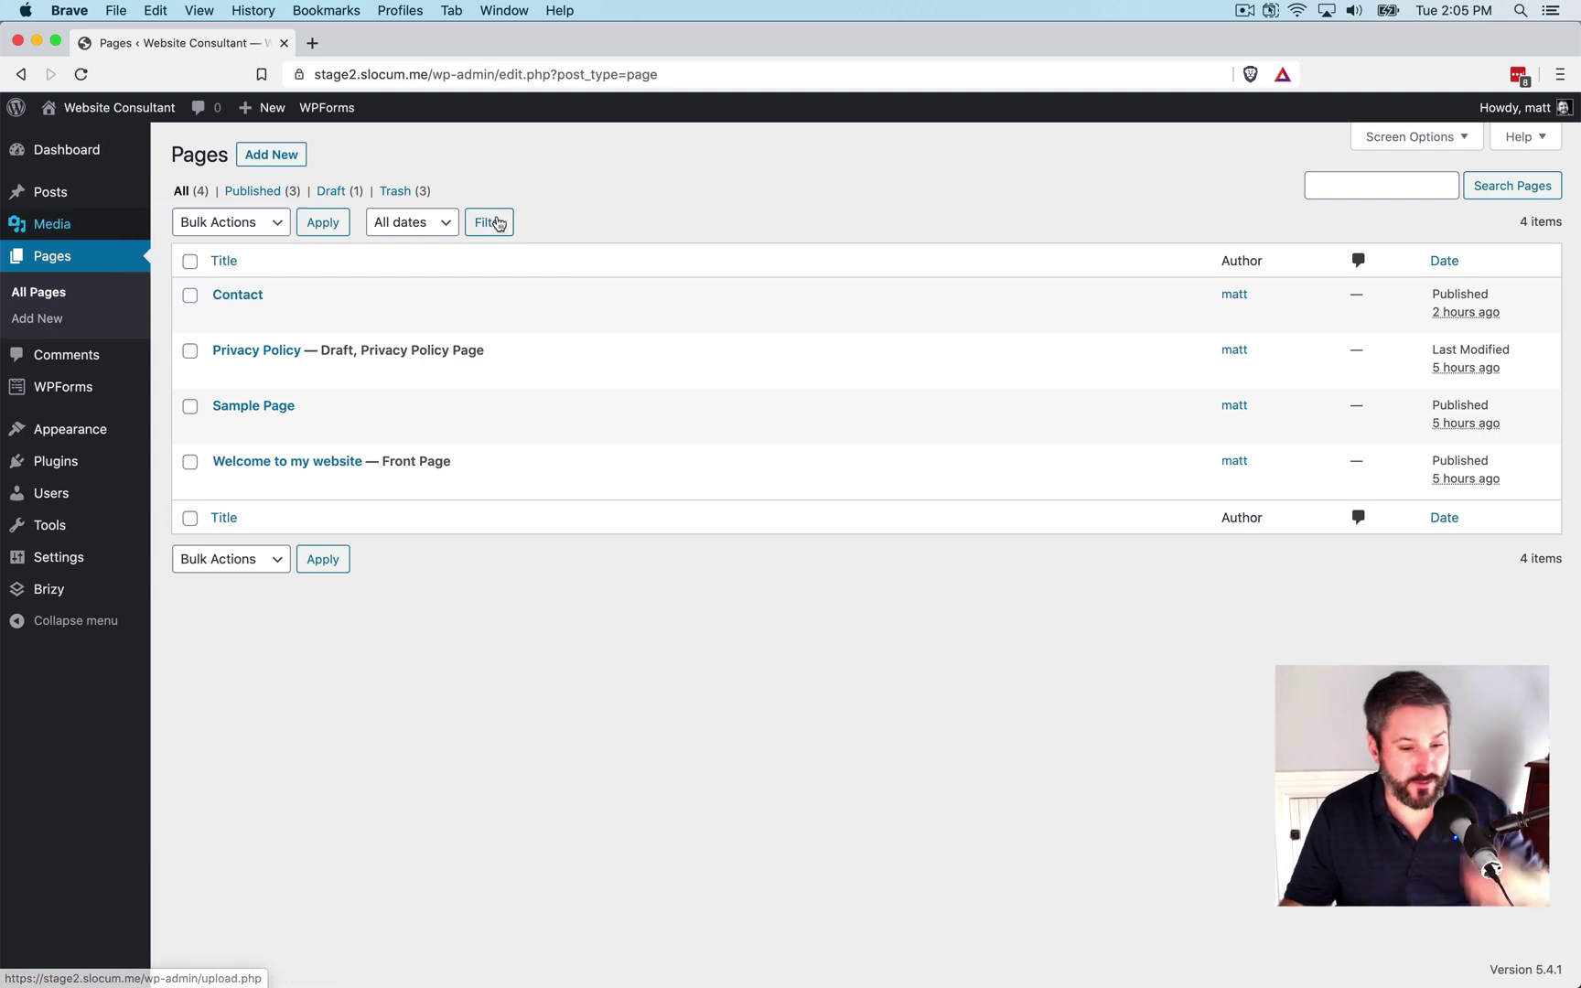
left_click(281, 168)
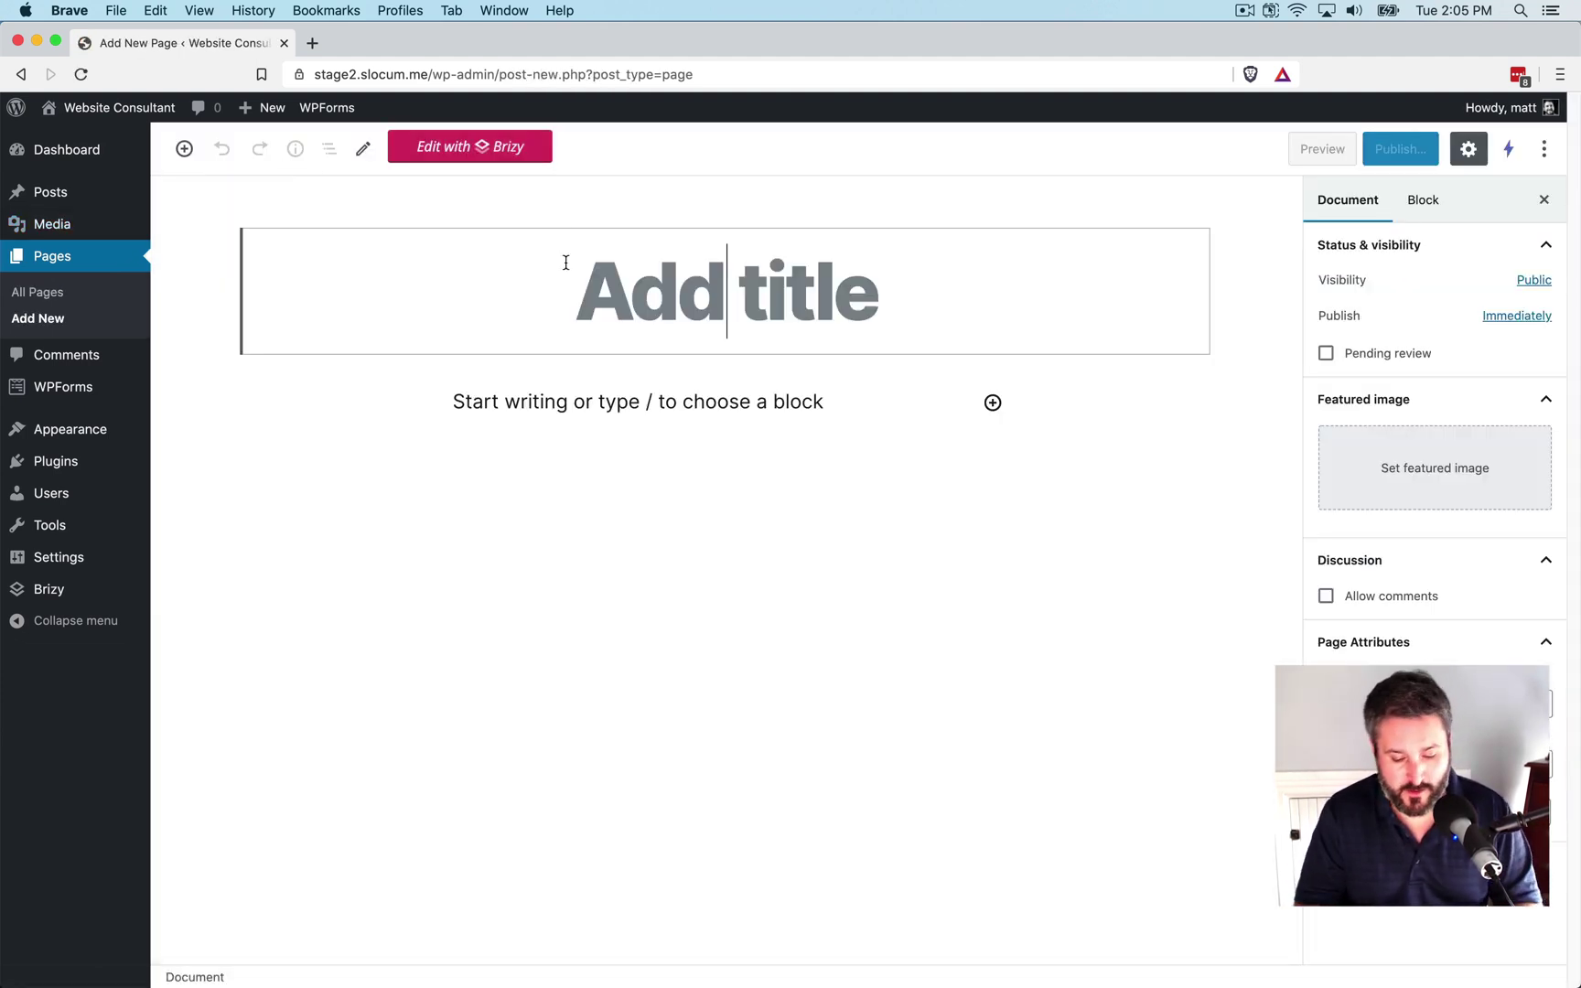
type("A Landing Page")
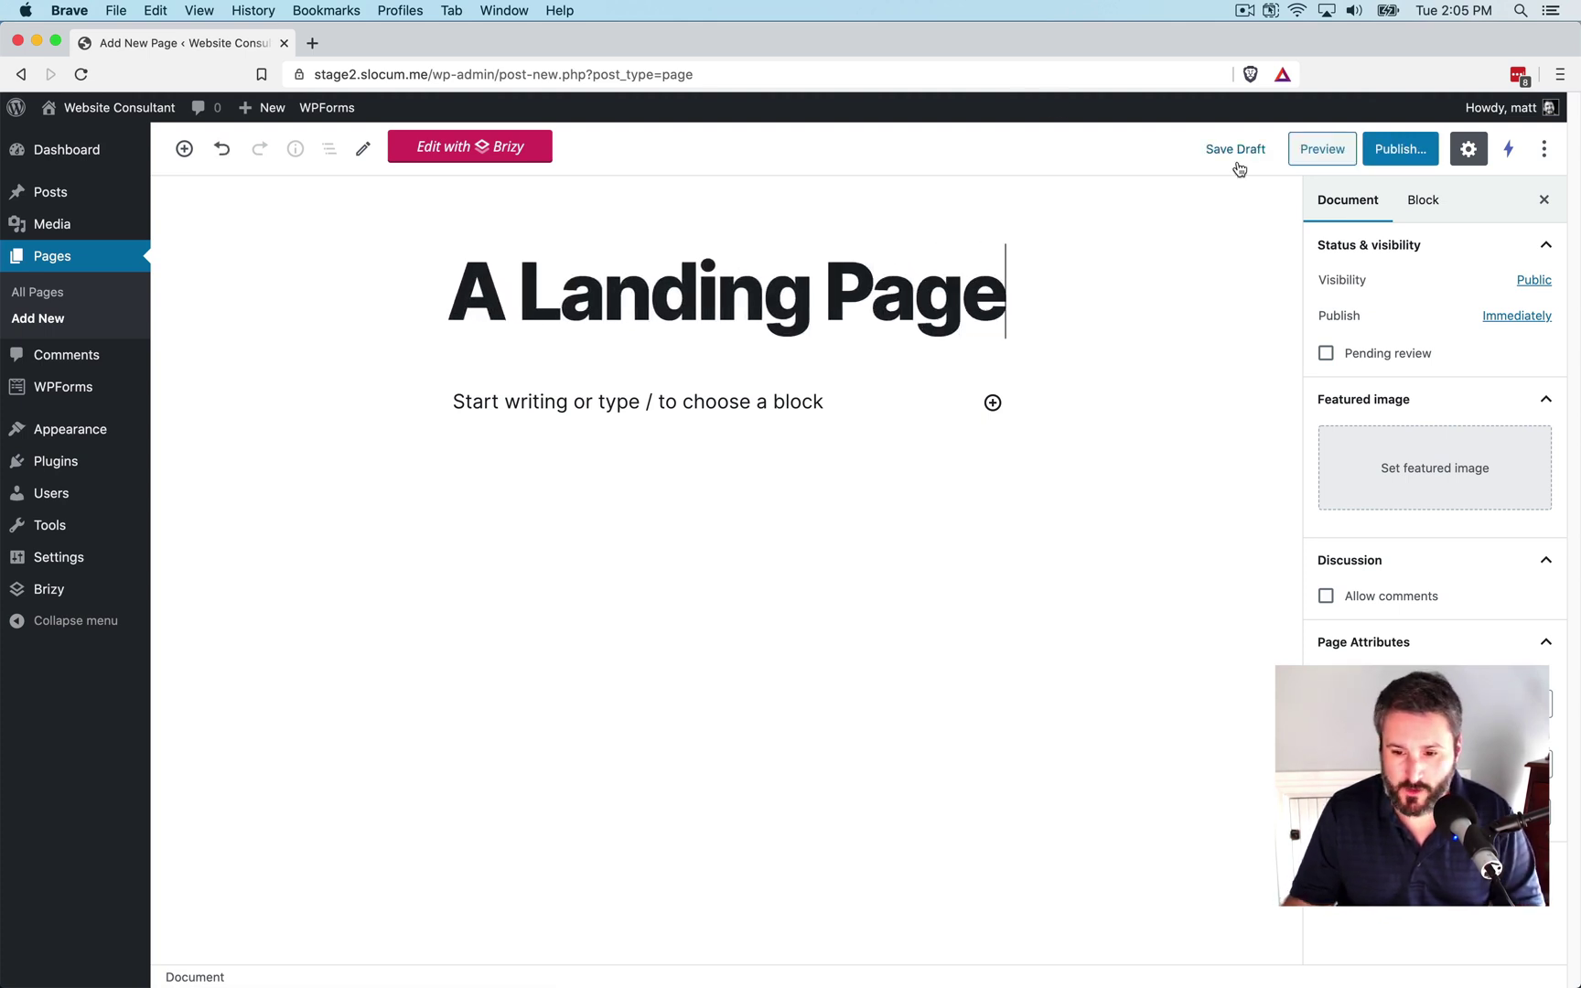
- Publish the page, view it live, then go back to the page editor tab
left_click(1397, 151)
left_click(1435, 154)
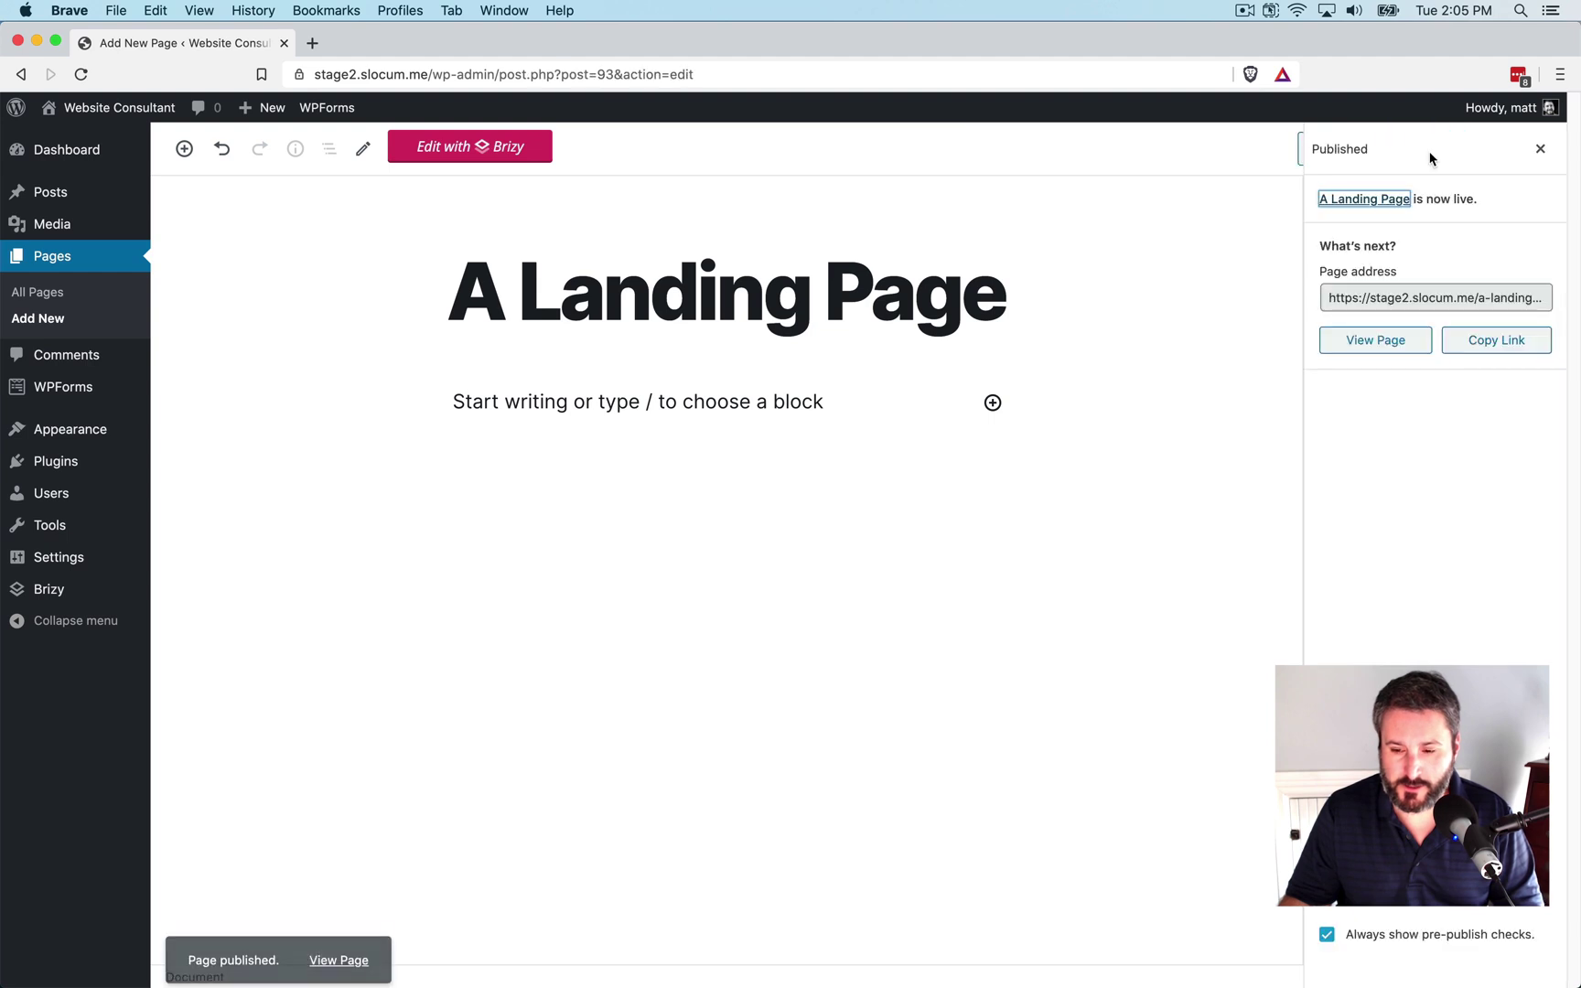
left_click(1384, 356, "super")
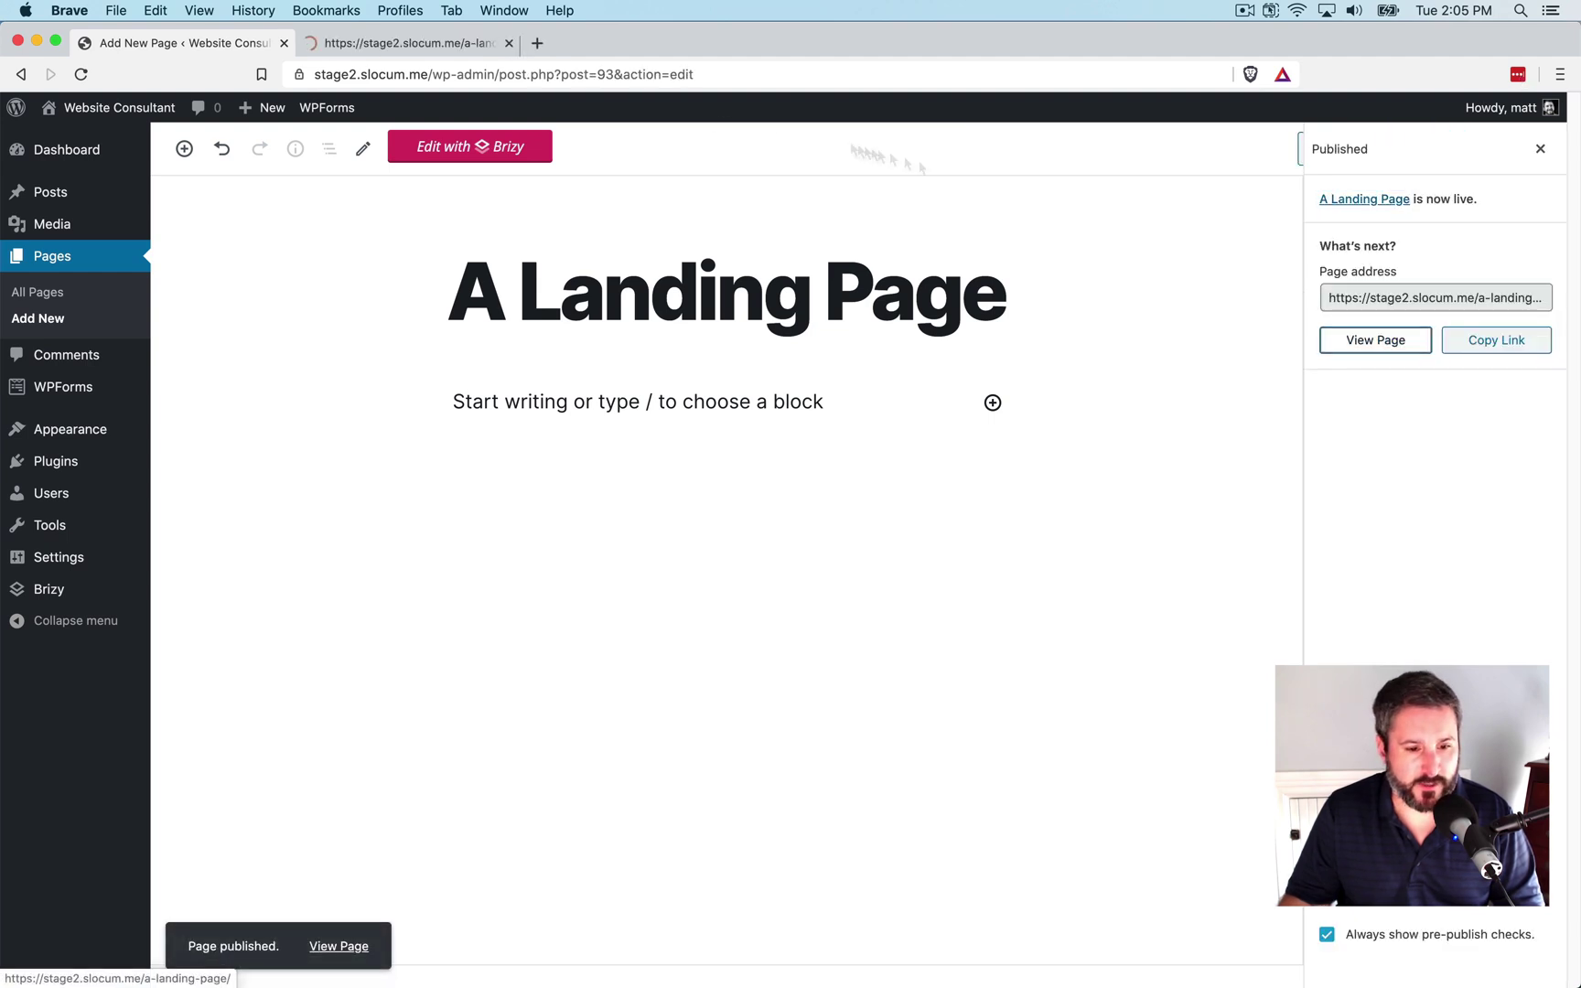
left_click(423, 42)
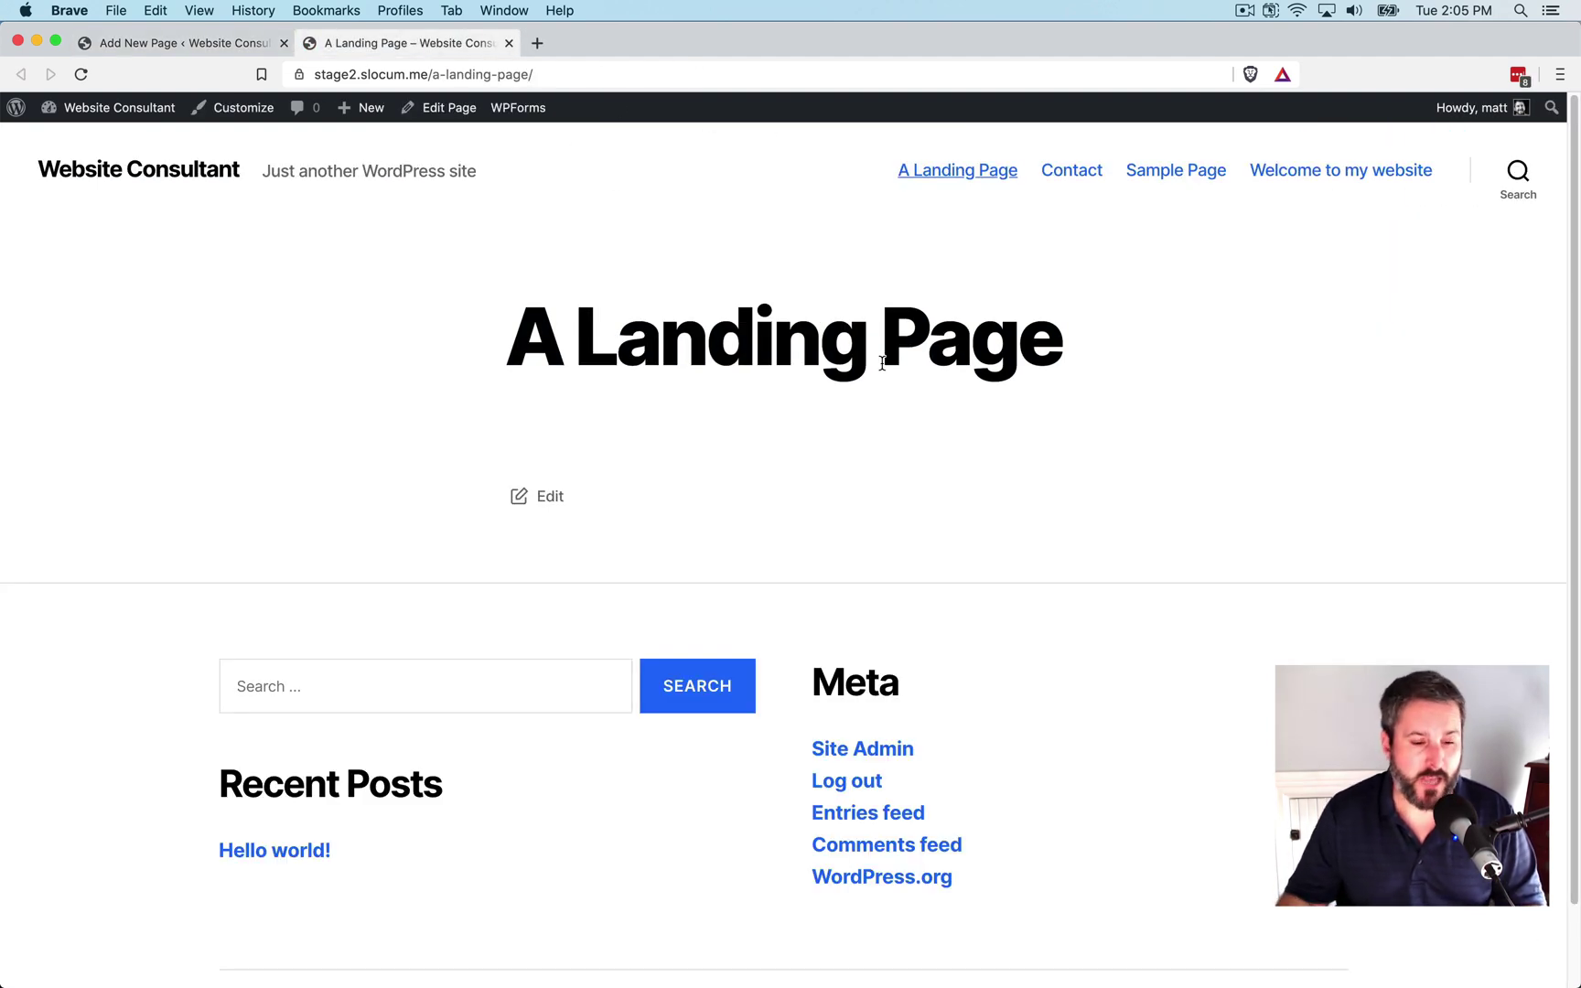
left_click(205, 39)
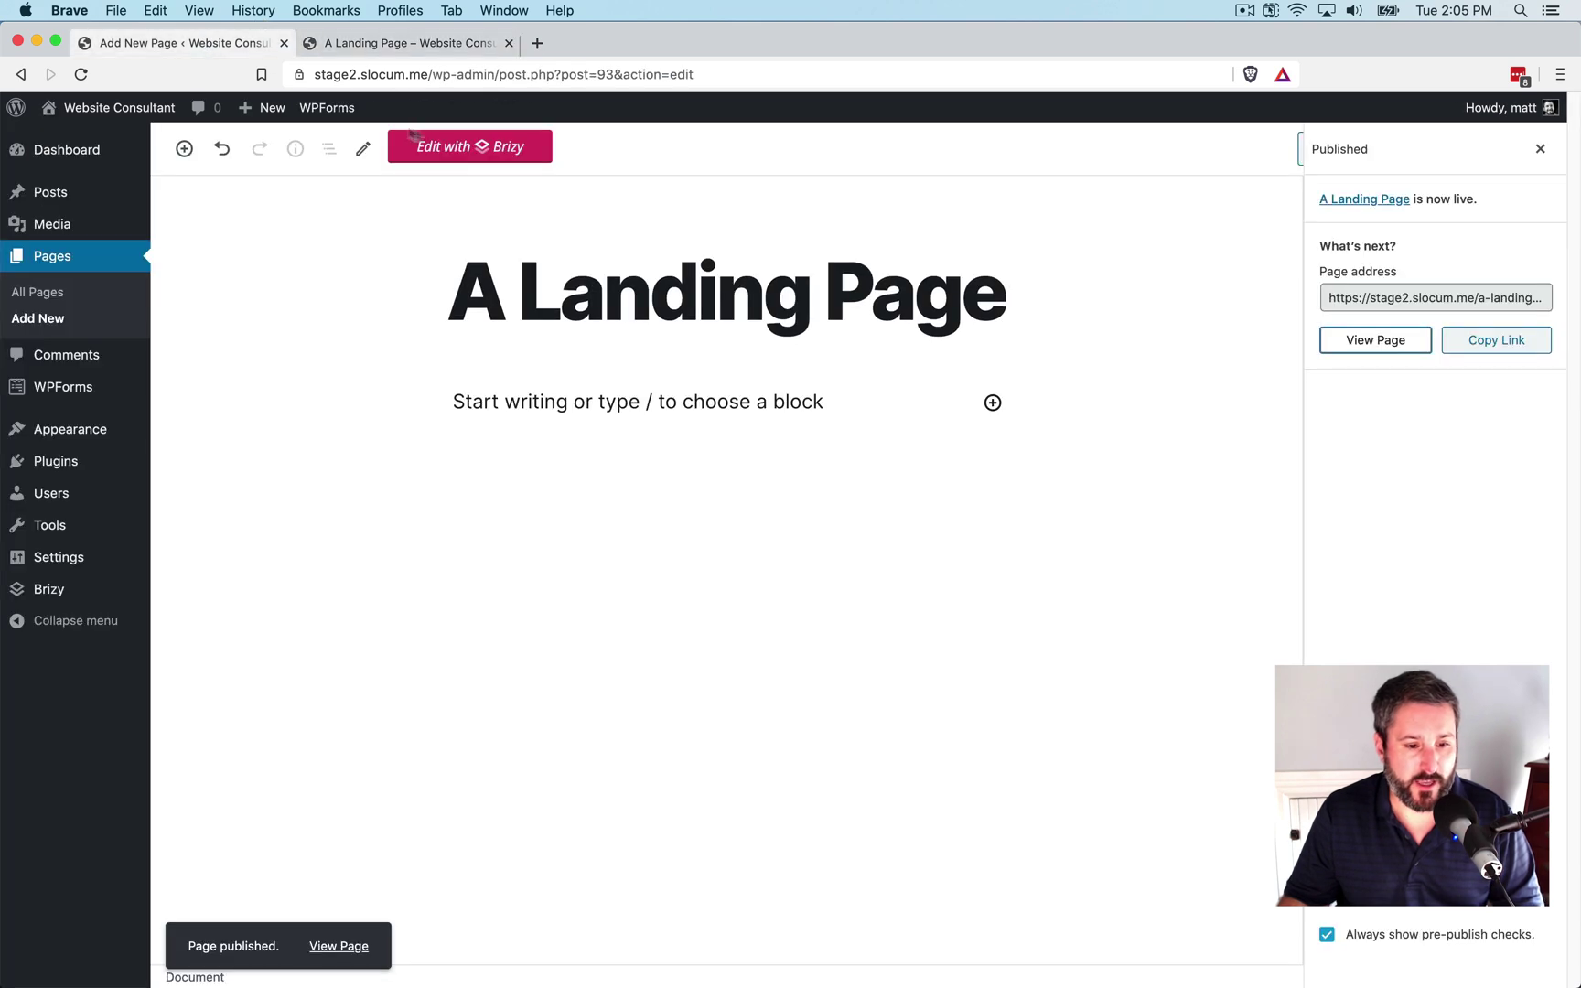
- Open the empty A Landing Page in Brizy and bring up the blocks library
left_click(471, 152)
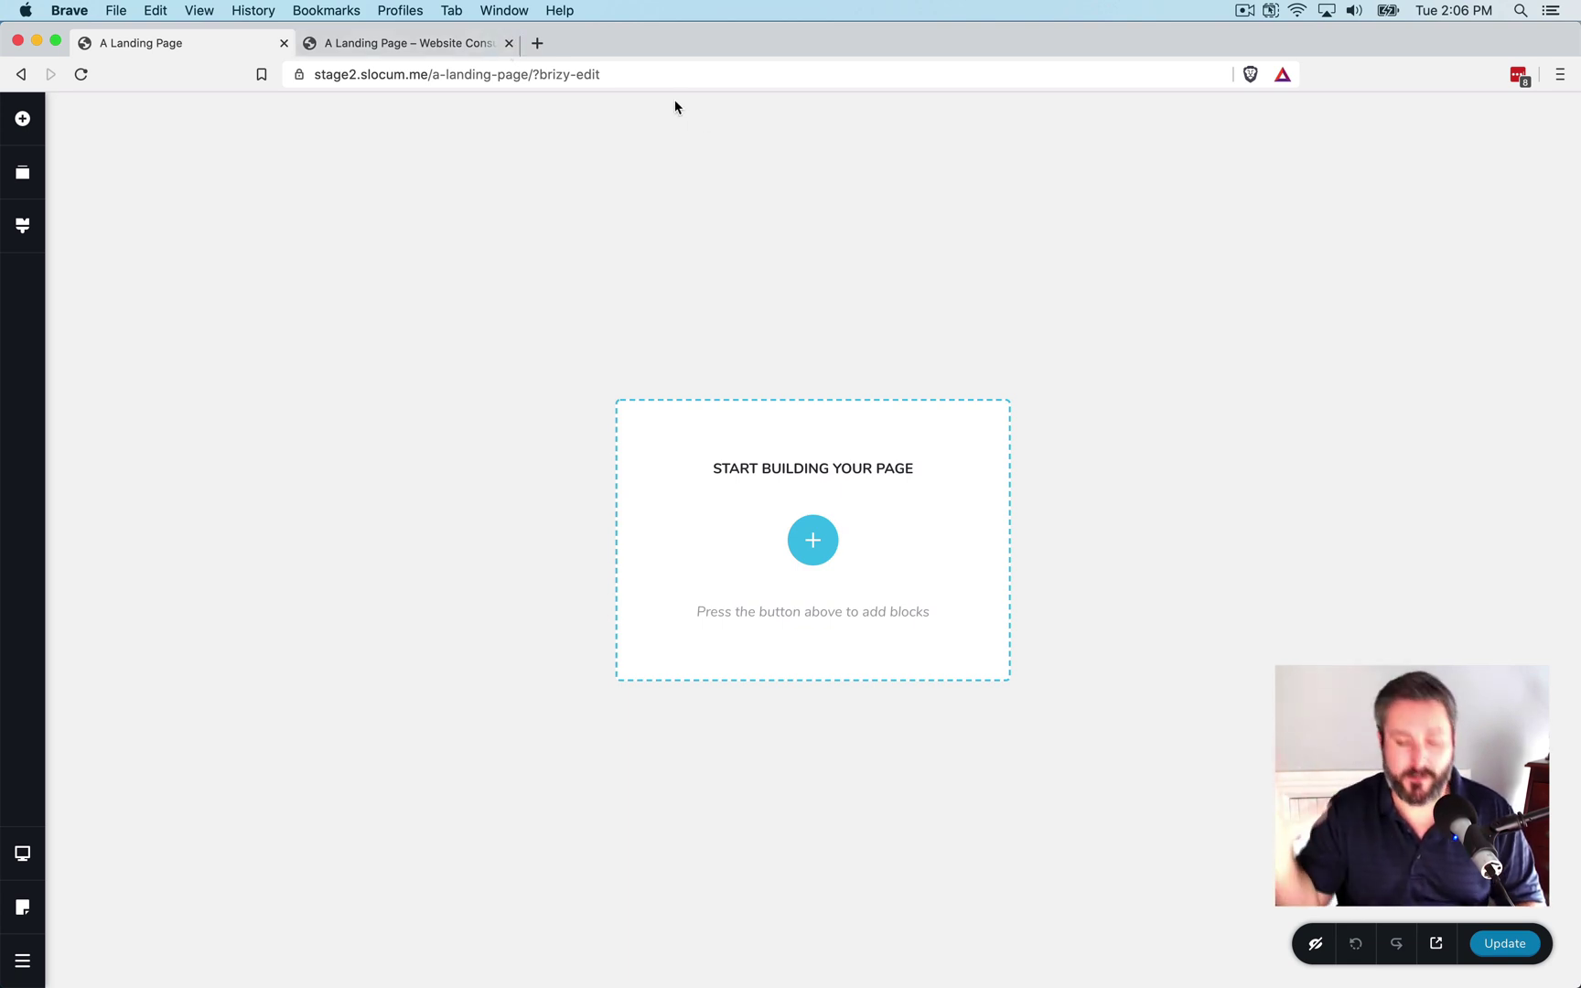
left_click(811, 542)
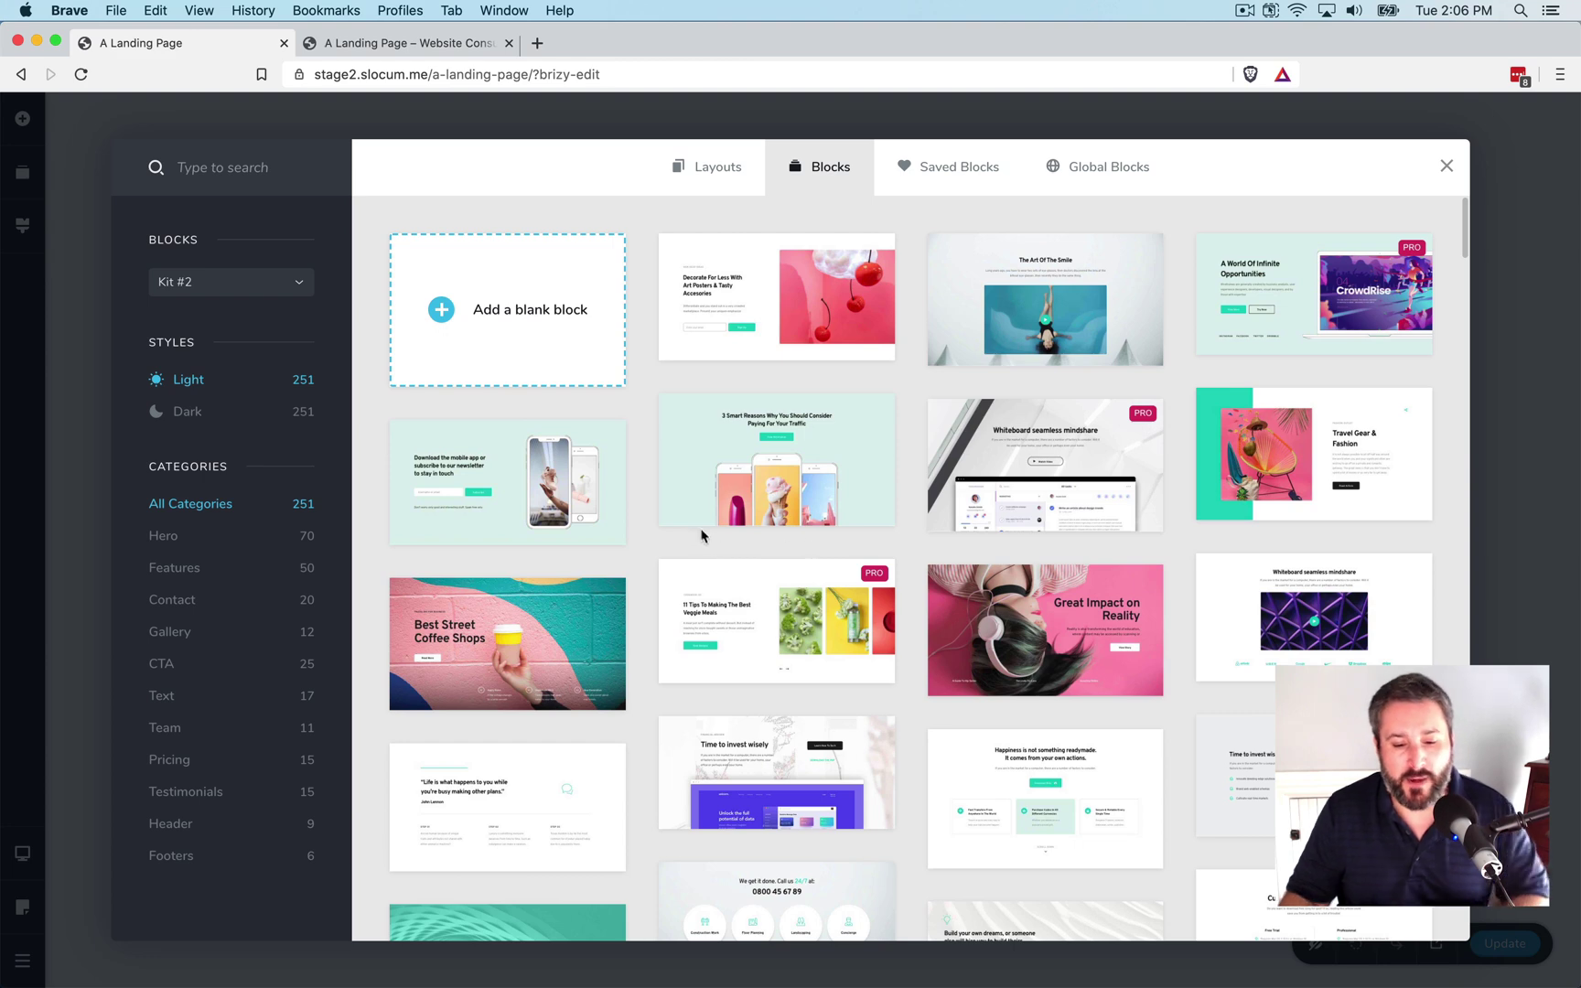
scroll(793, 468, "down", 1)
scroll(796, 466, "down", 5)
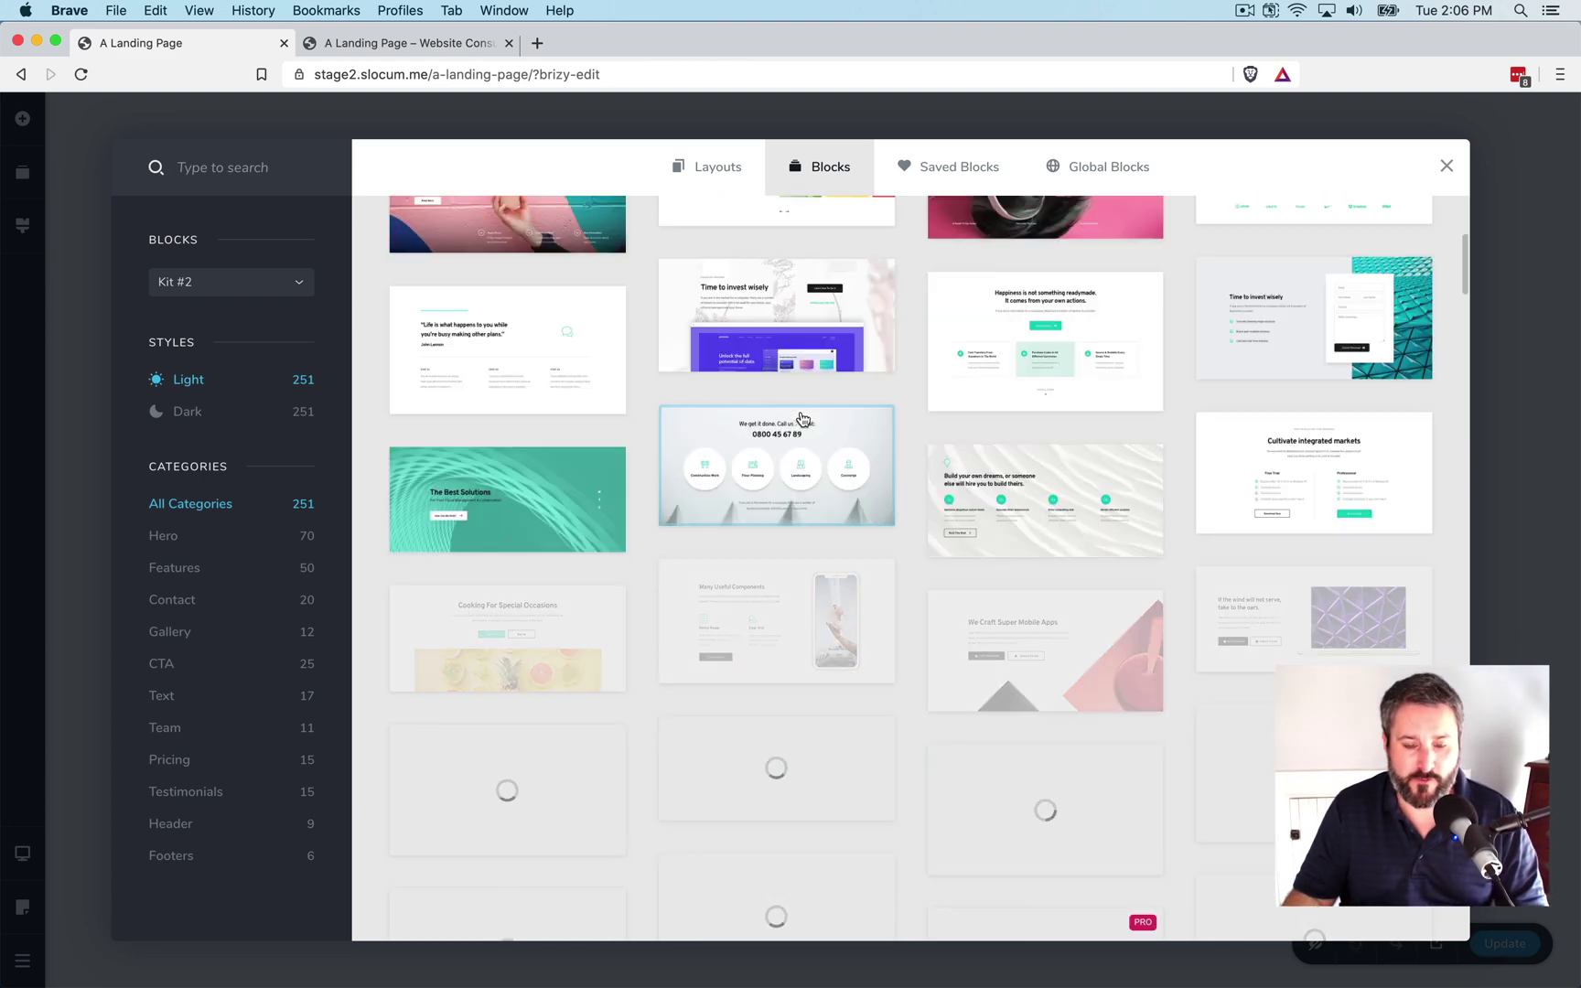
scroll(851, 443, "up", 5)
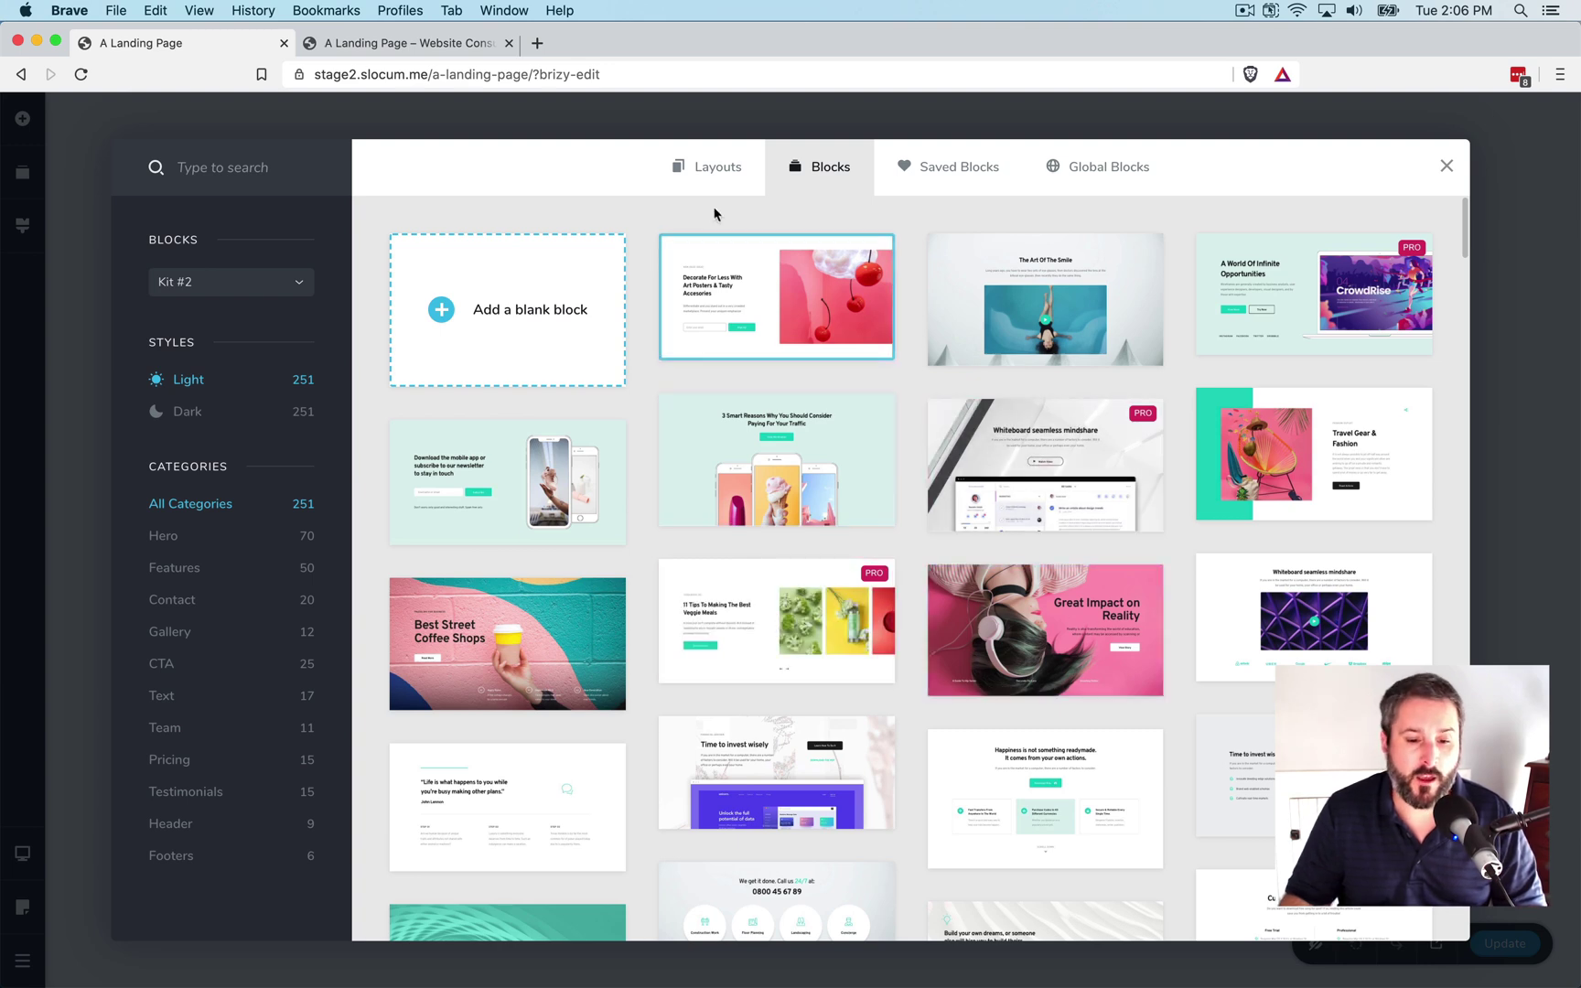
left_click(701, 176)
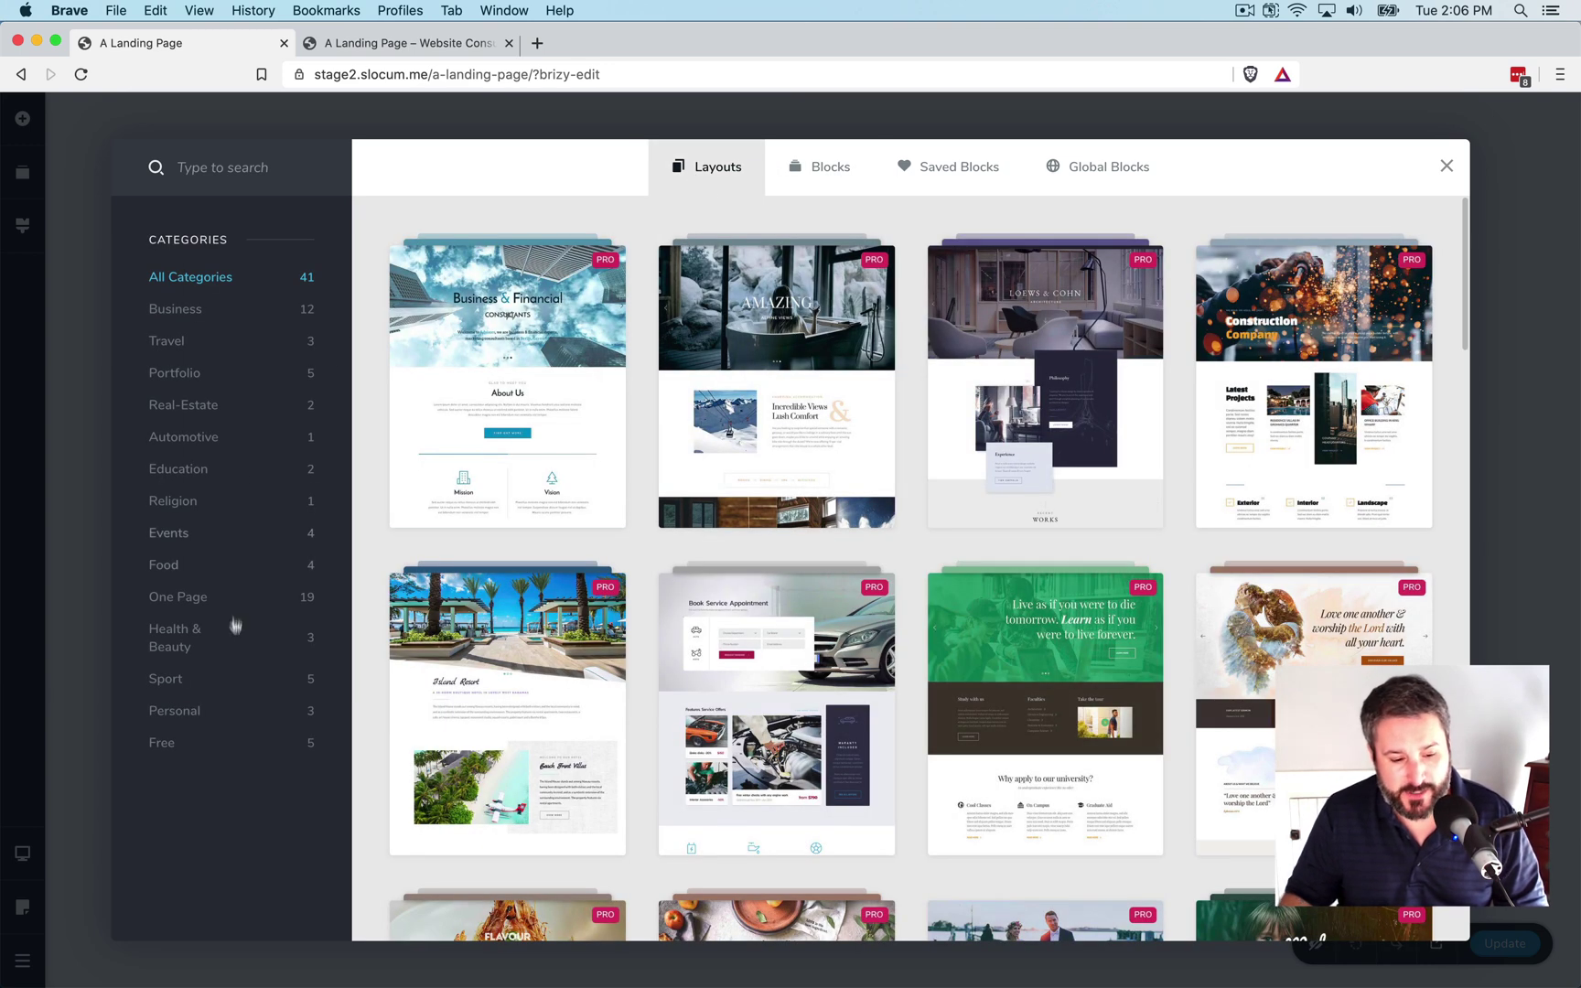
left_click(265, 743)
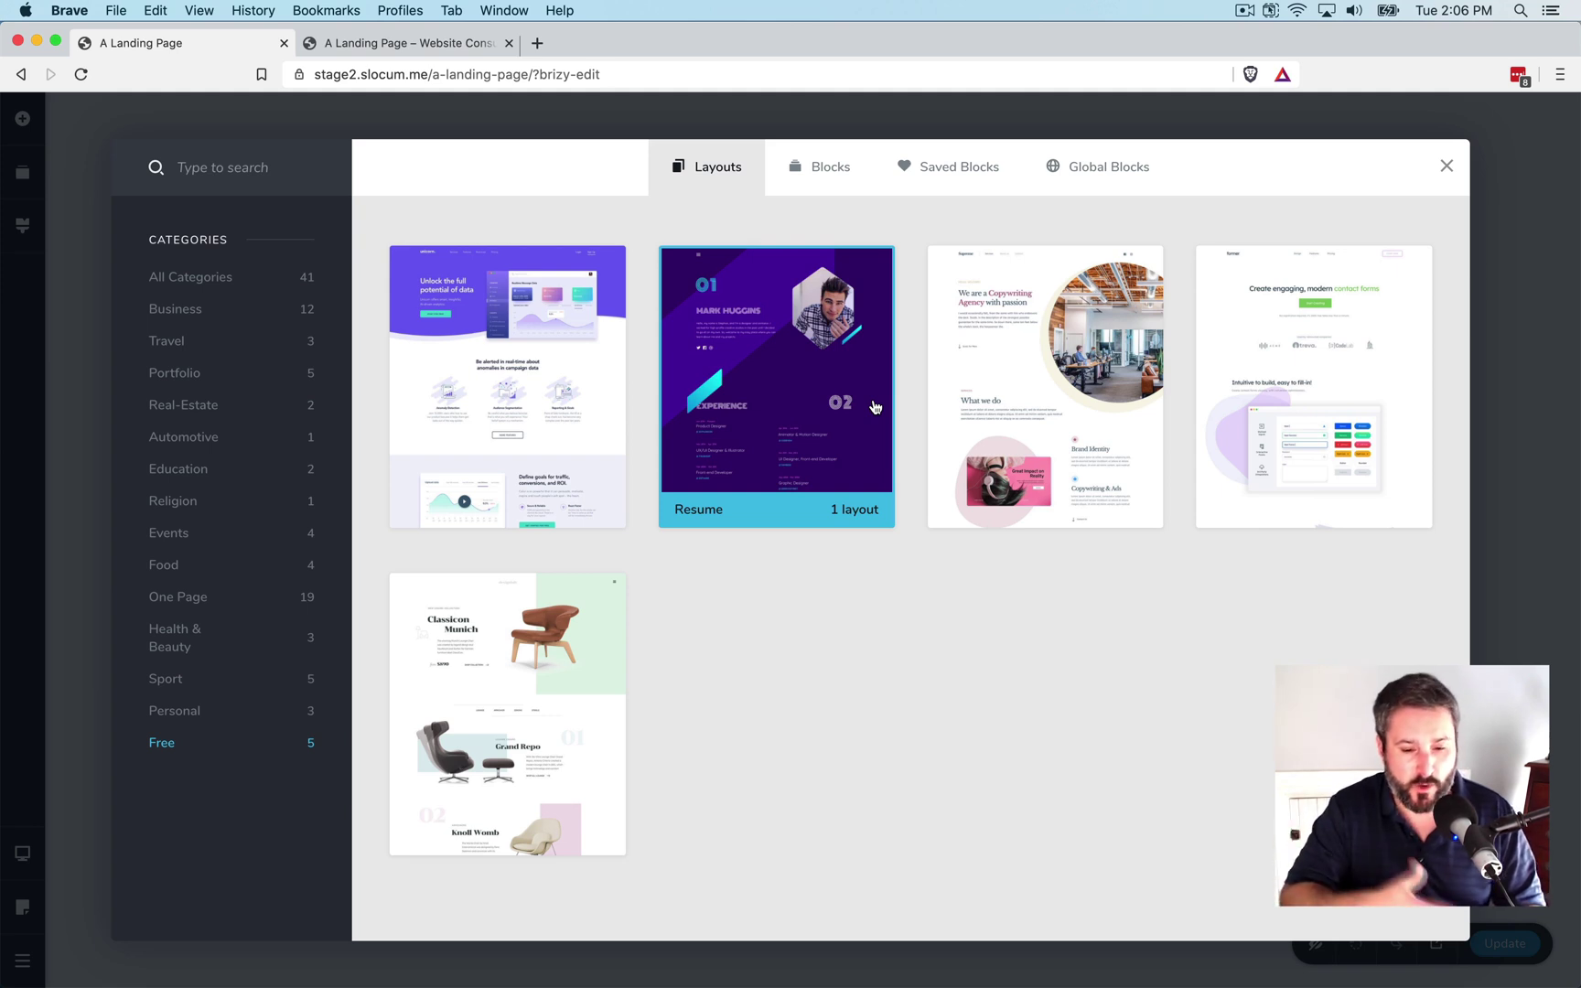
left_click(553, 394)
scroll(554, 394, "down", 5)
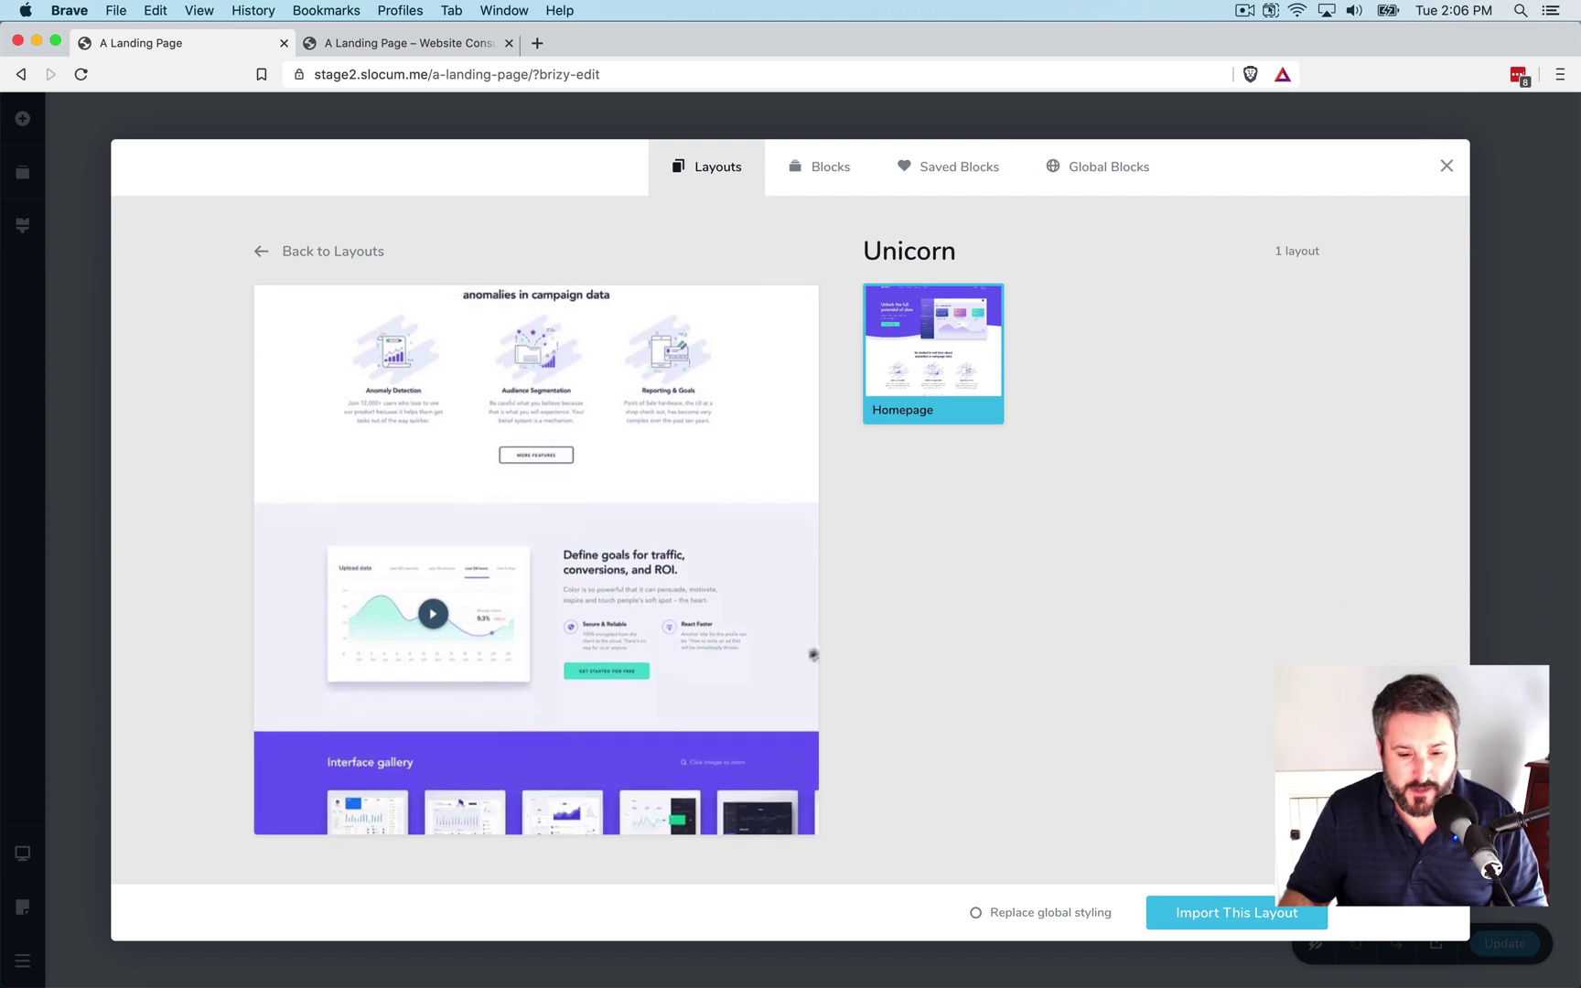
left_click(967, 327)
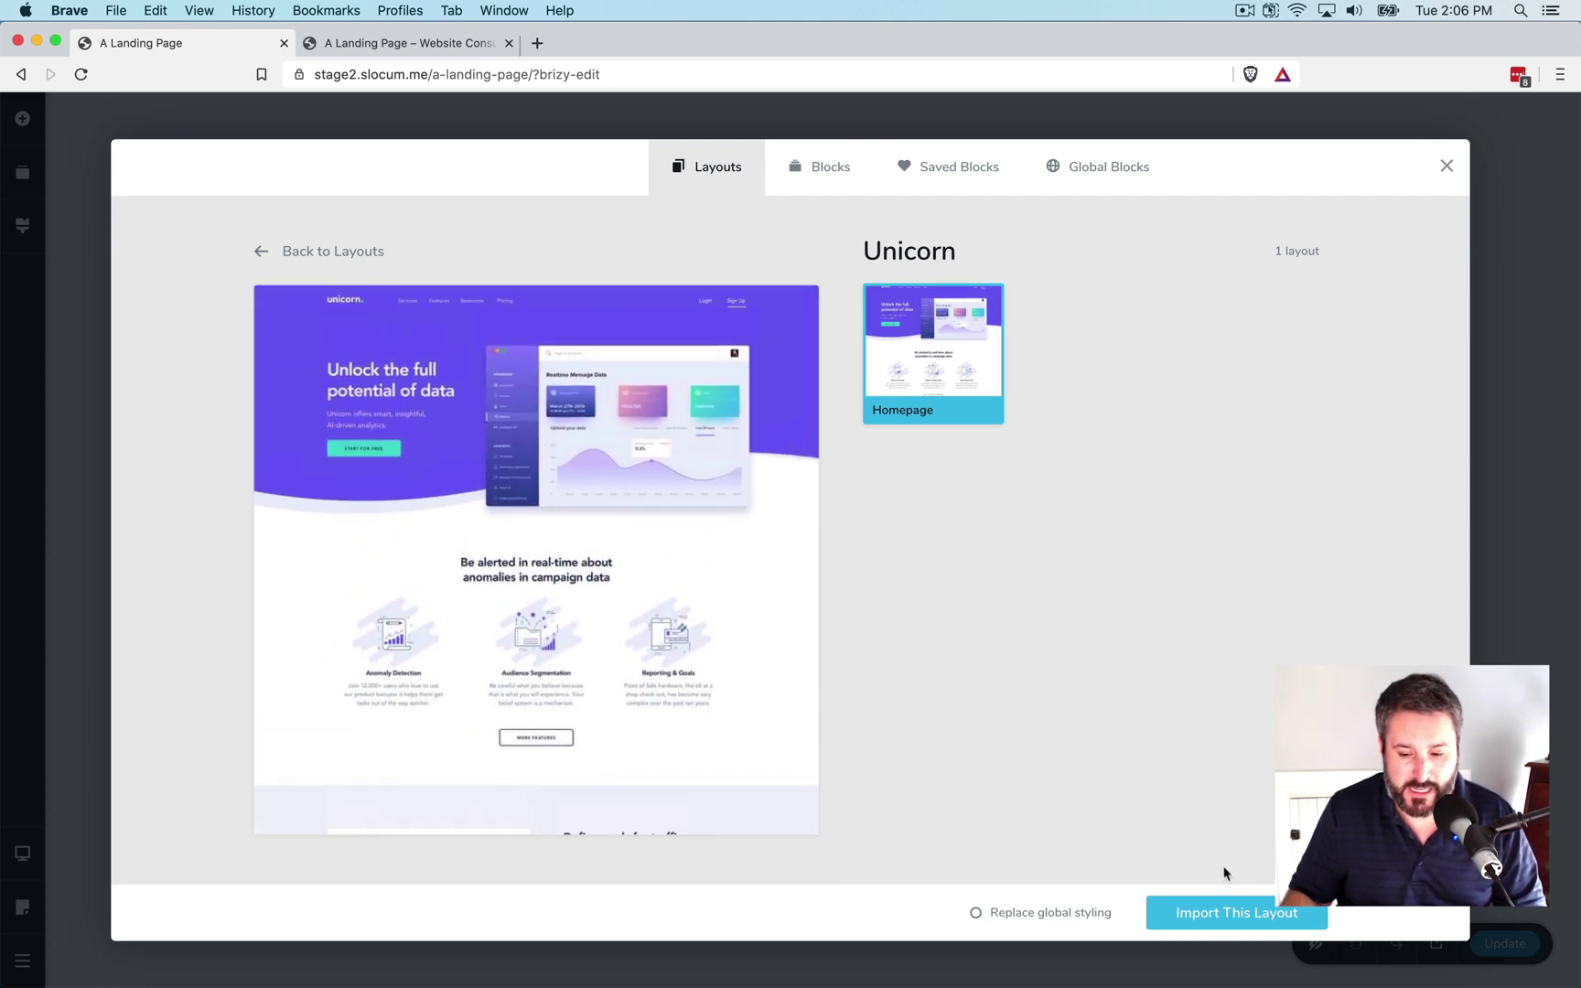
scroll(748, 326, "down", 7)
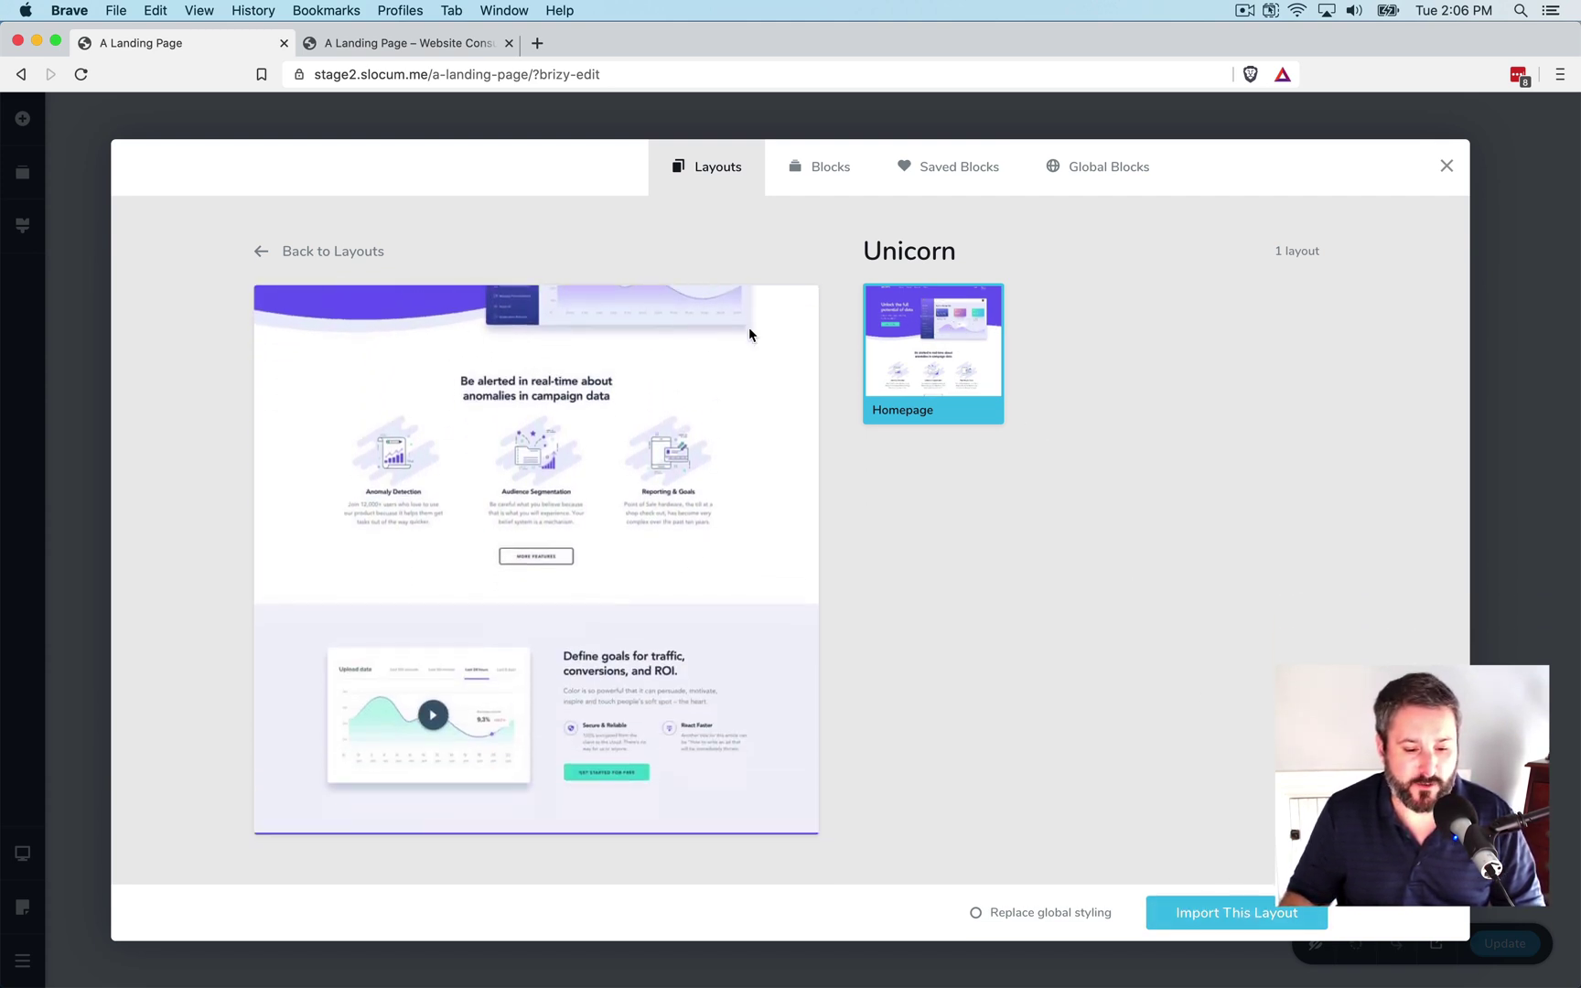
- Browse single blocks in the Light style and switch the library's kit to Kit #2
left_click(808, 165)
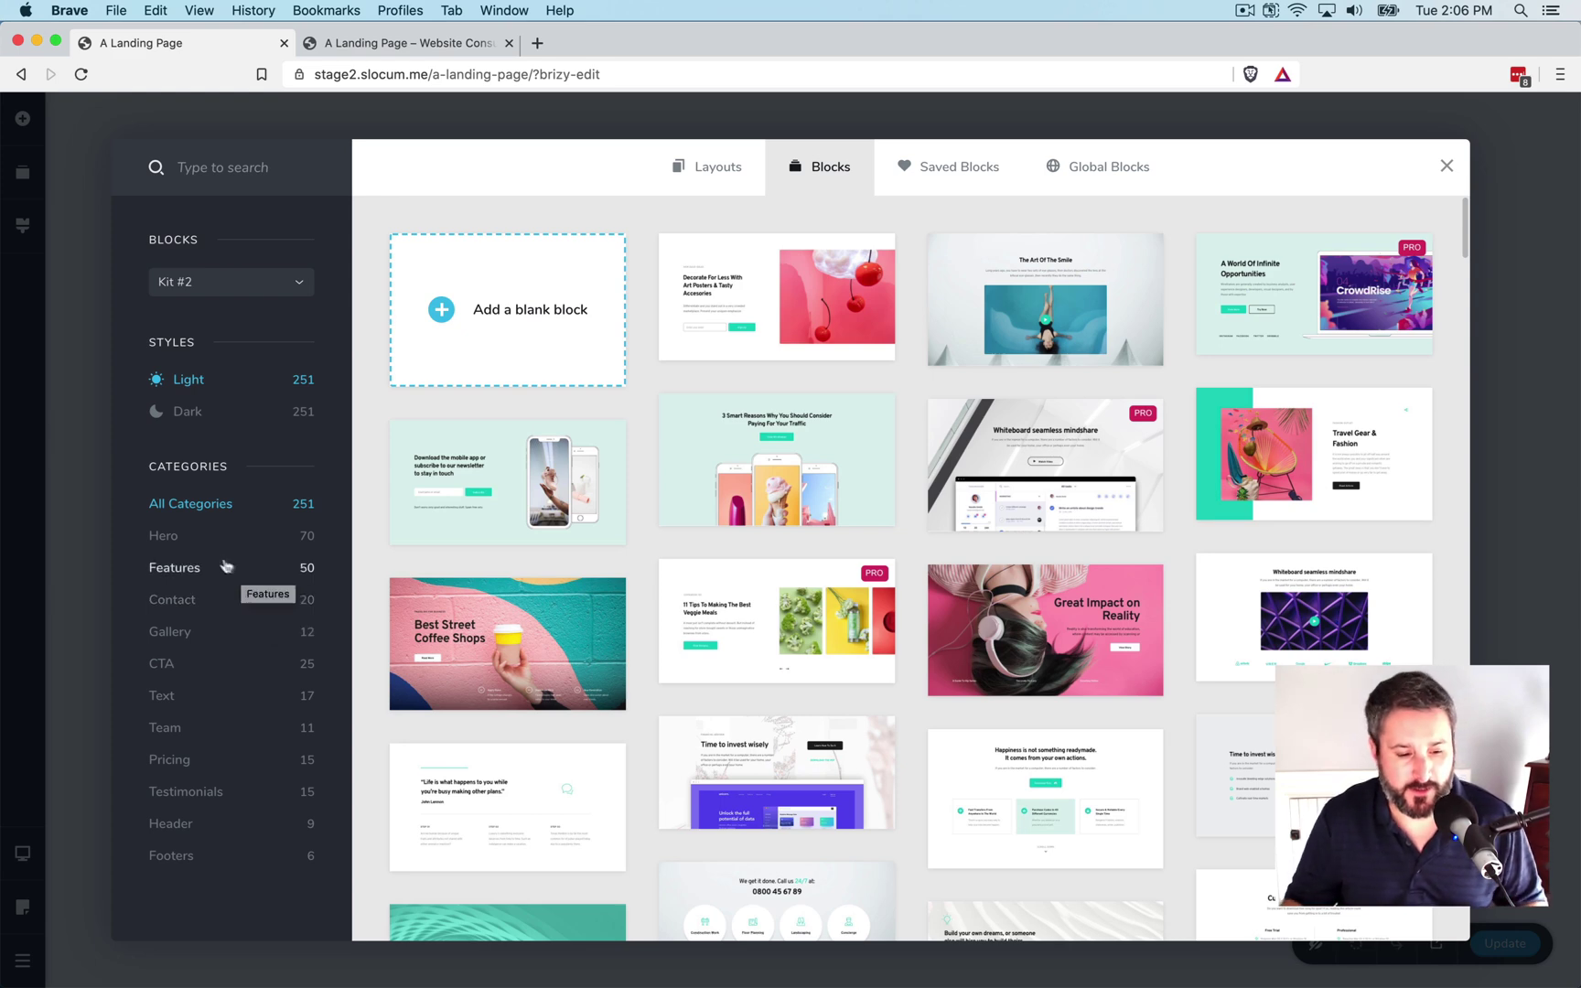
left_click(203, 413)
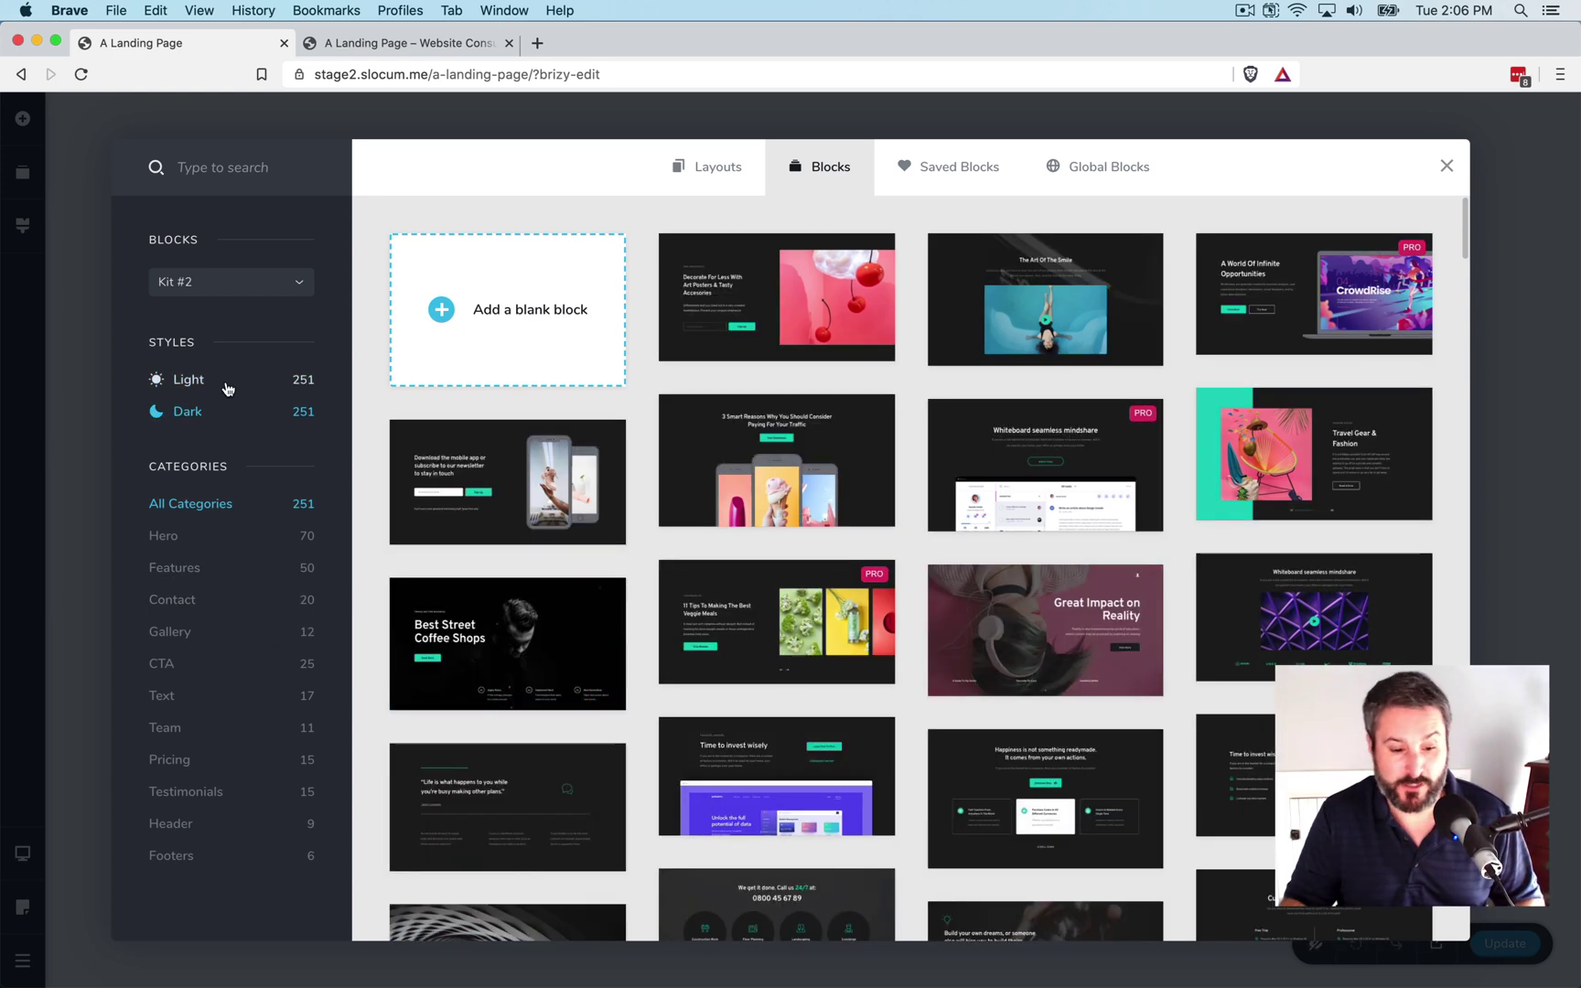
left_click(229, 384)
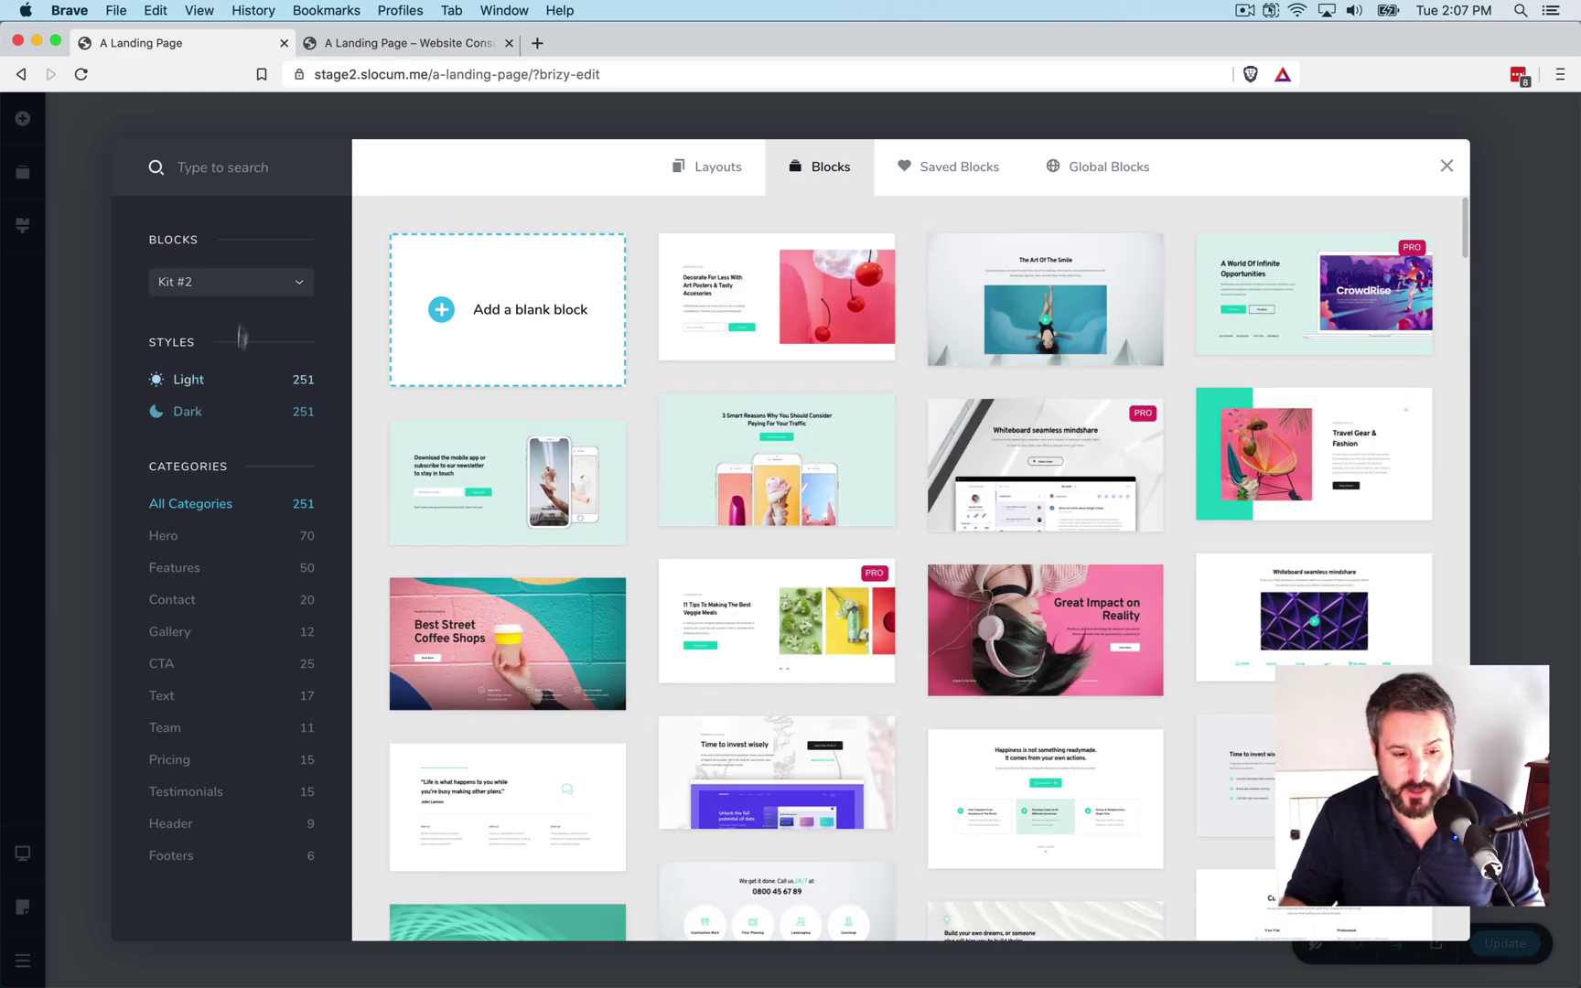
left_click(266, 285)
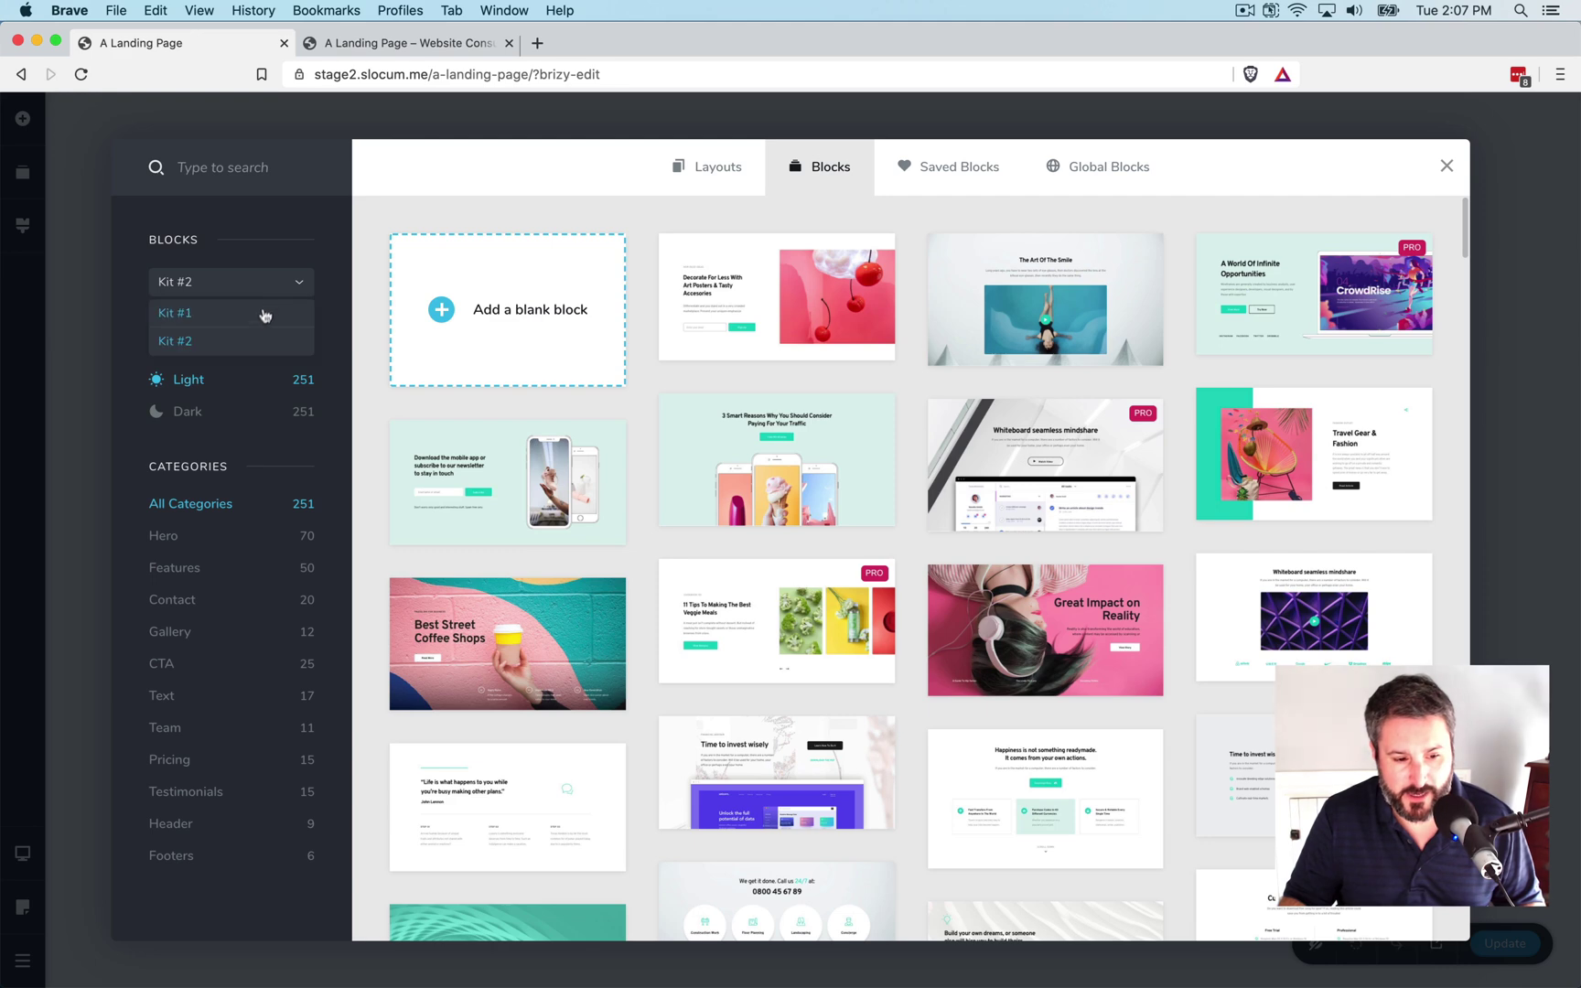
left_click(217, 315)
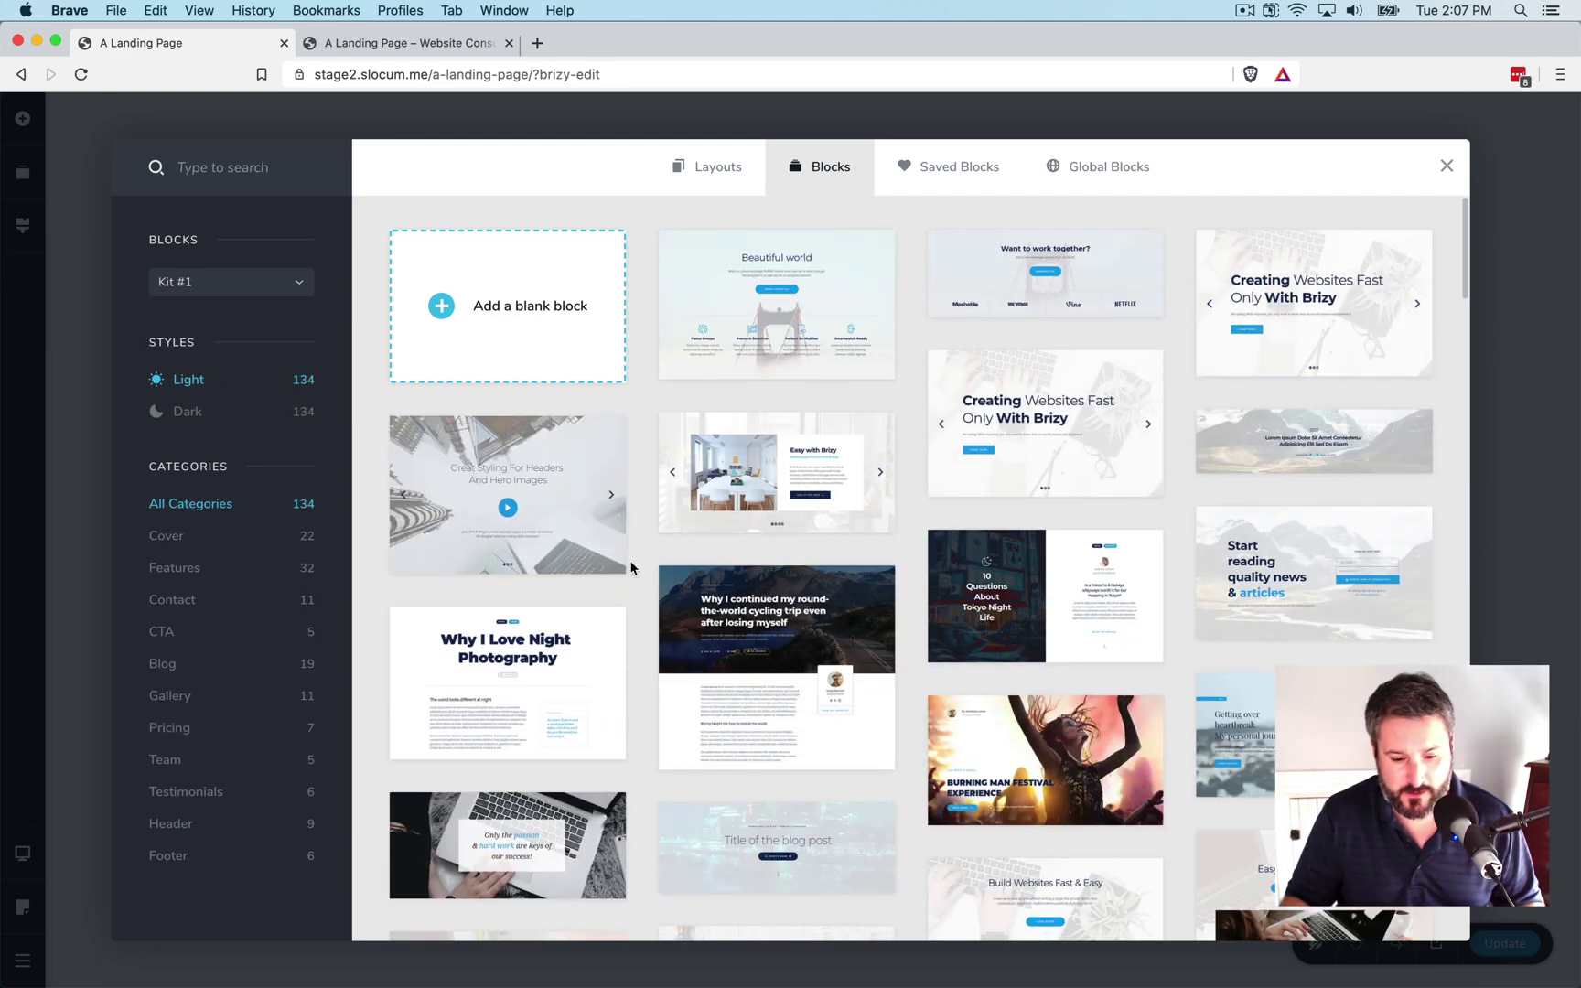
left_click(245, 285)
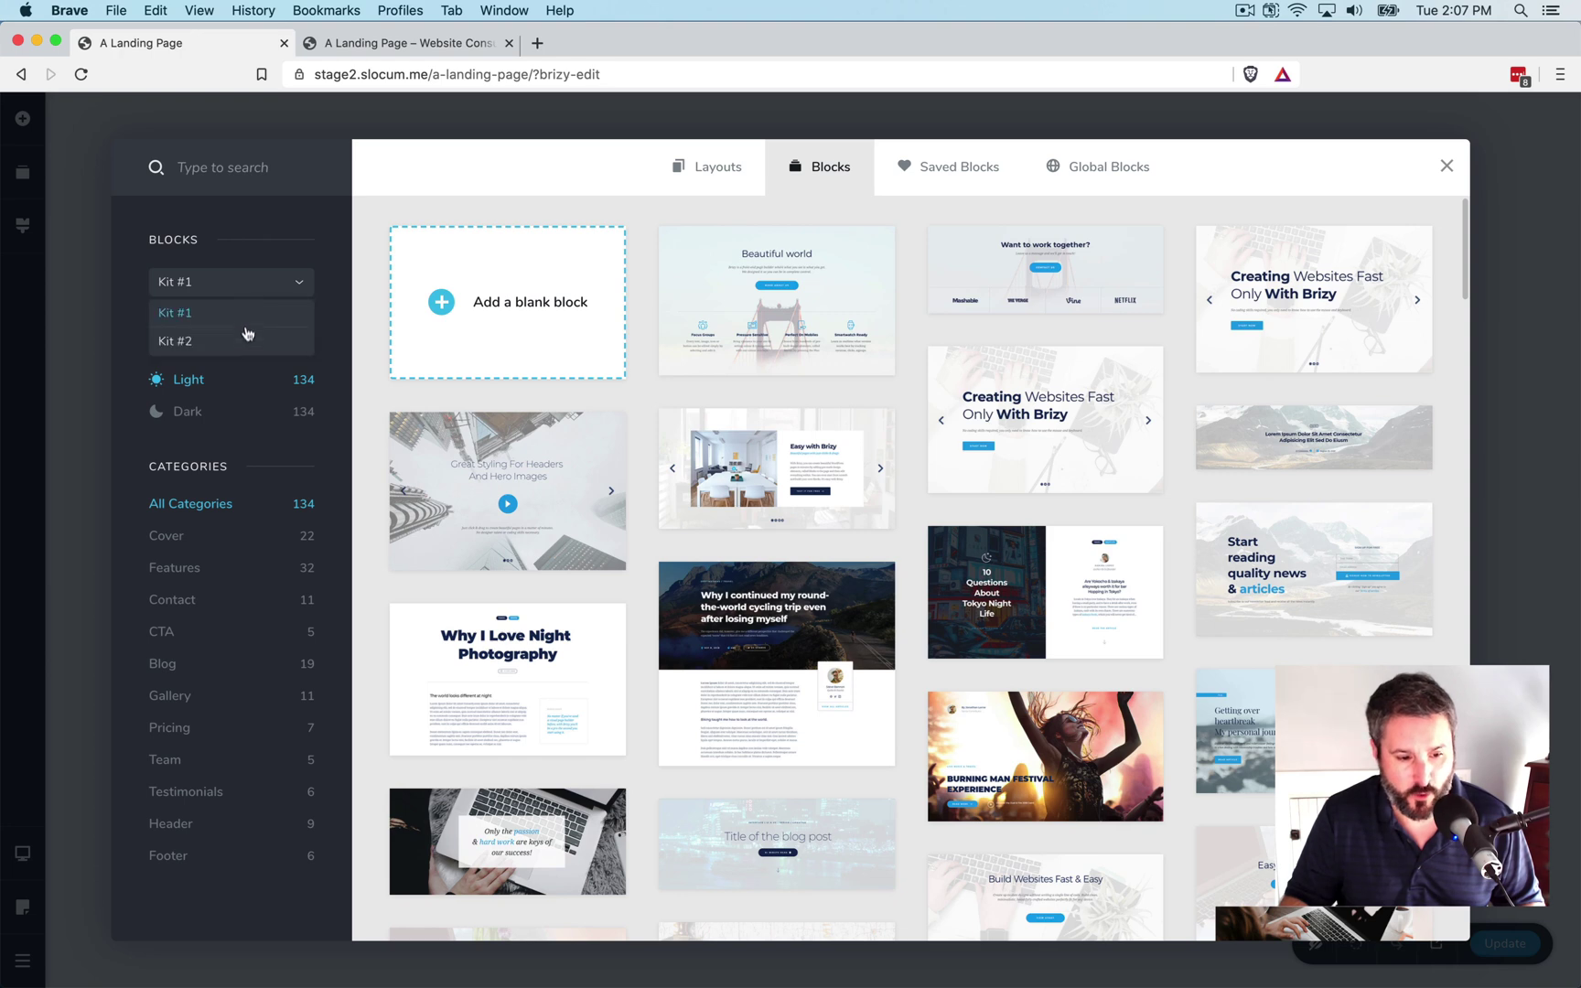
left_click(217, 342)
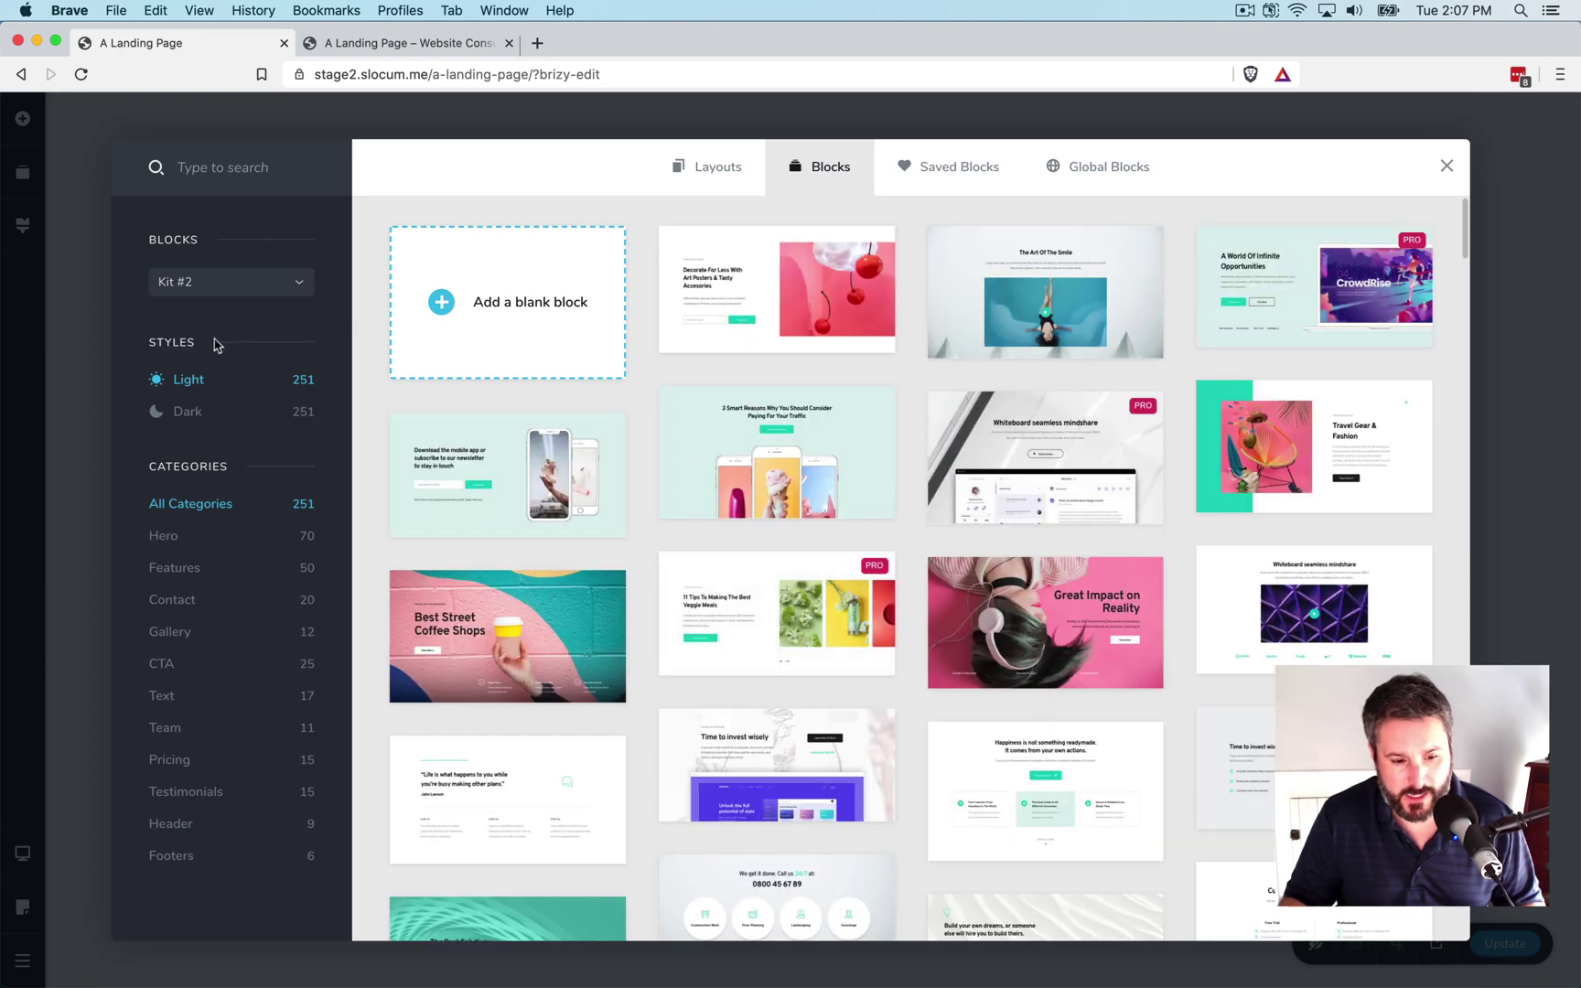
- Insert the Decorate For Less hero with sign-up form and cherry image, columns split about 50/50
left_click(771, 306)
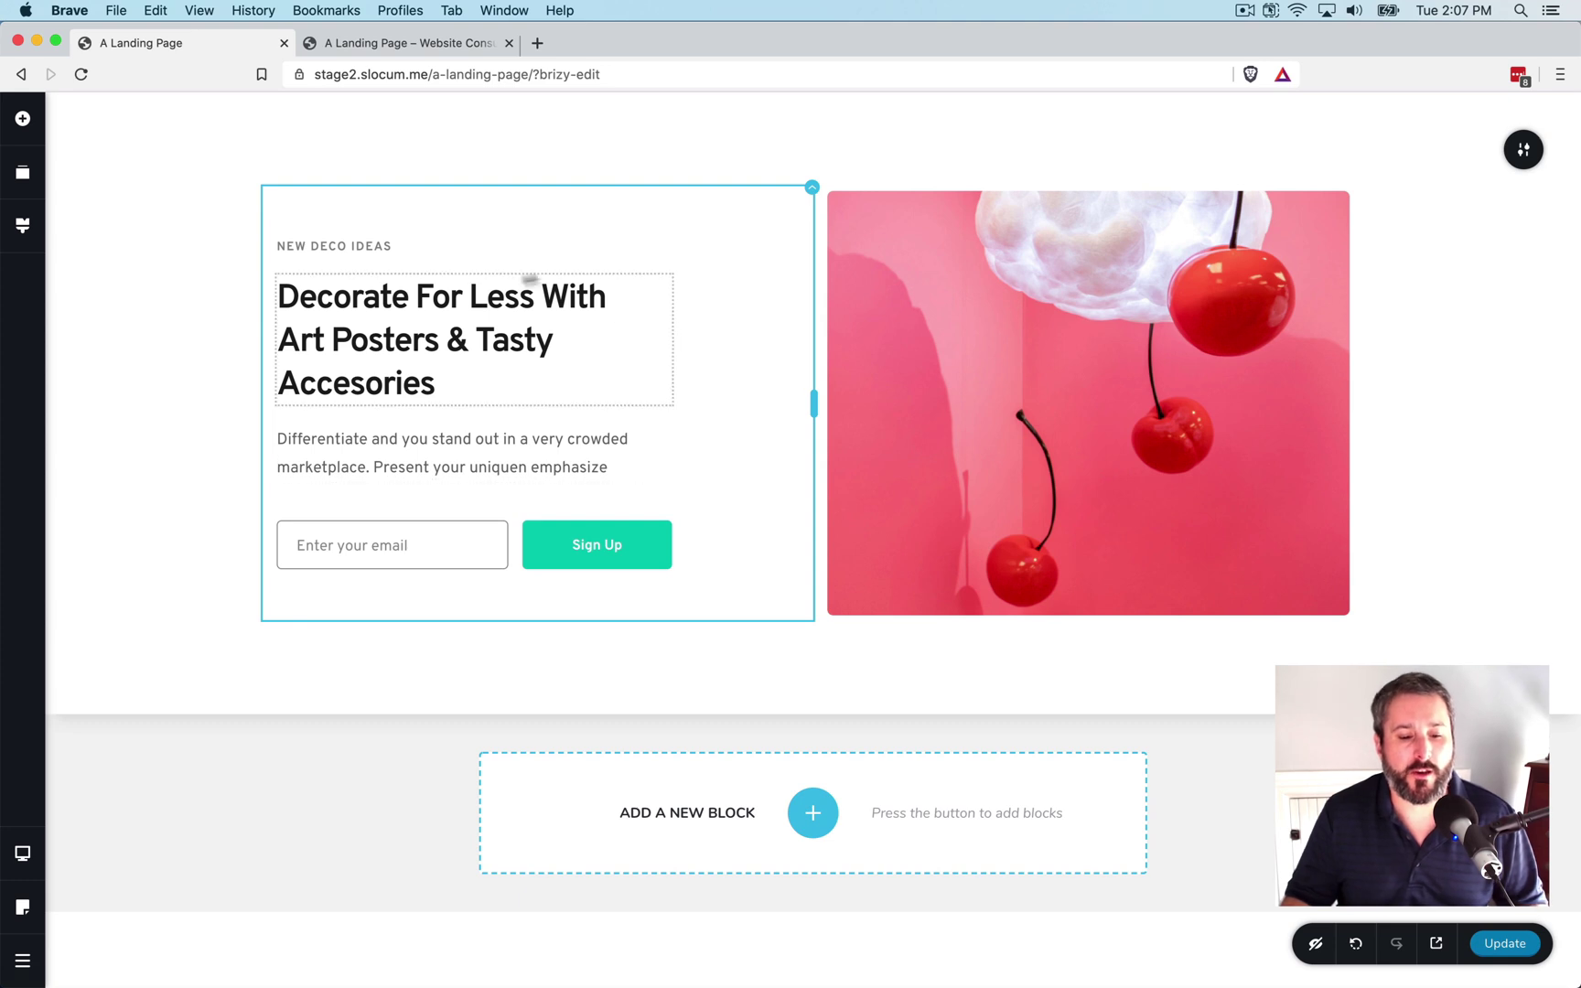
left_click(1130, 389)
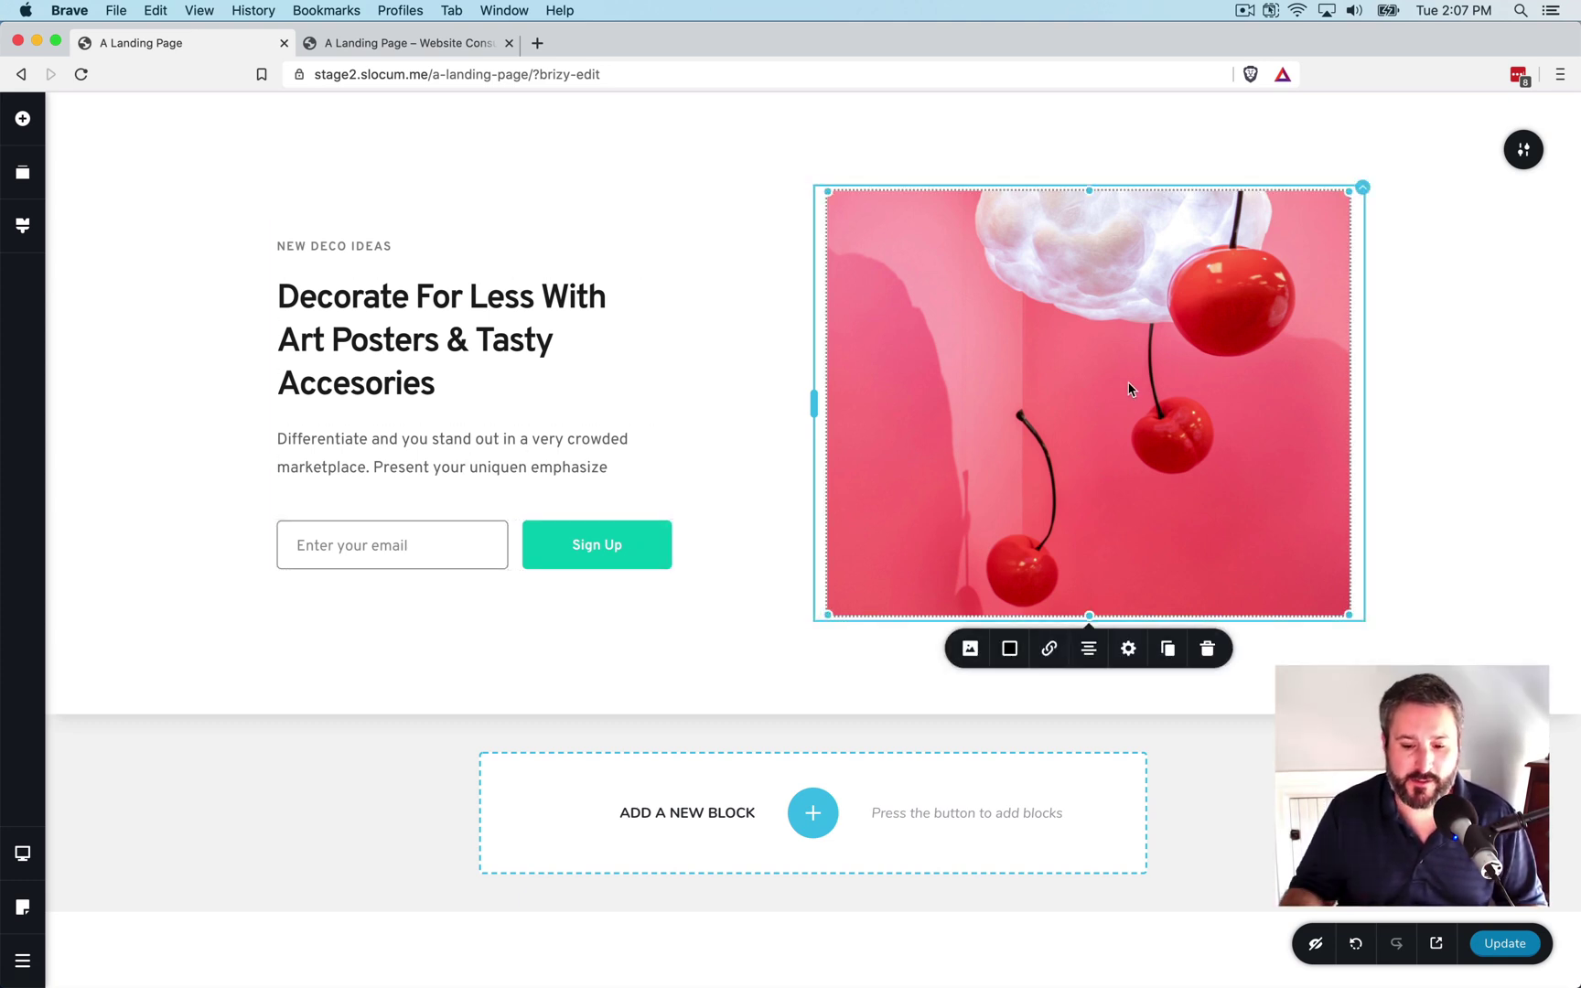
left_click(968, 652)
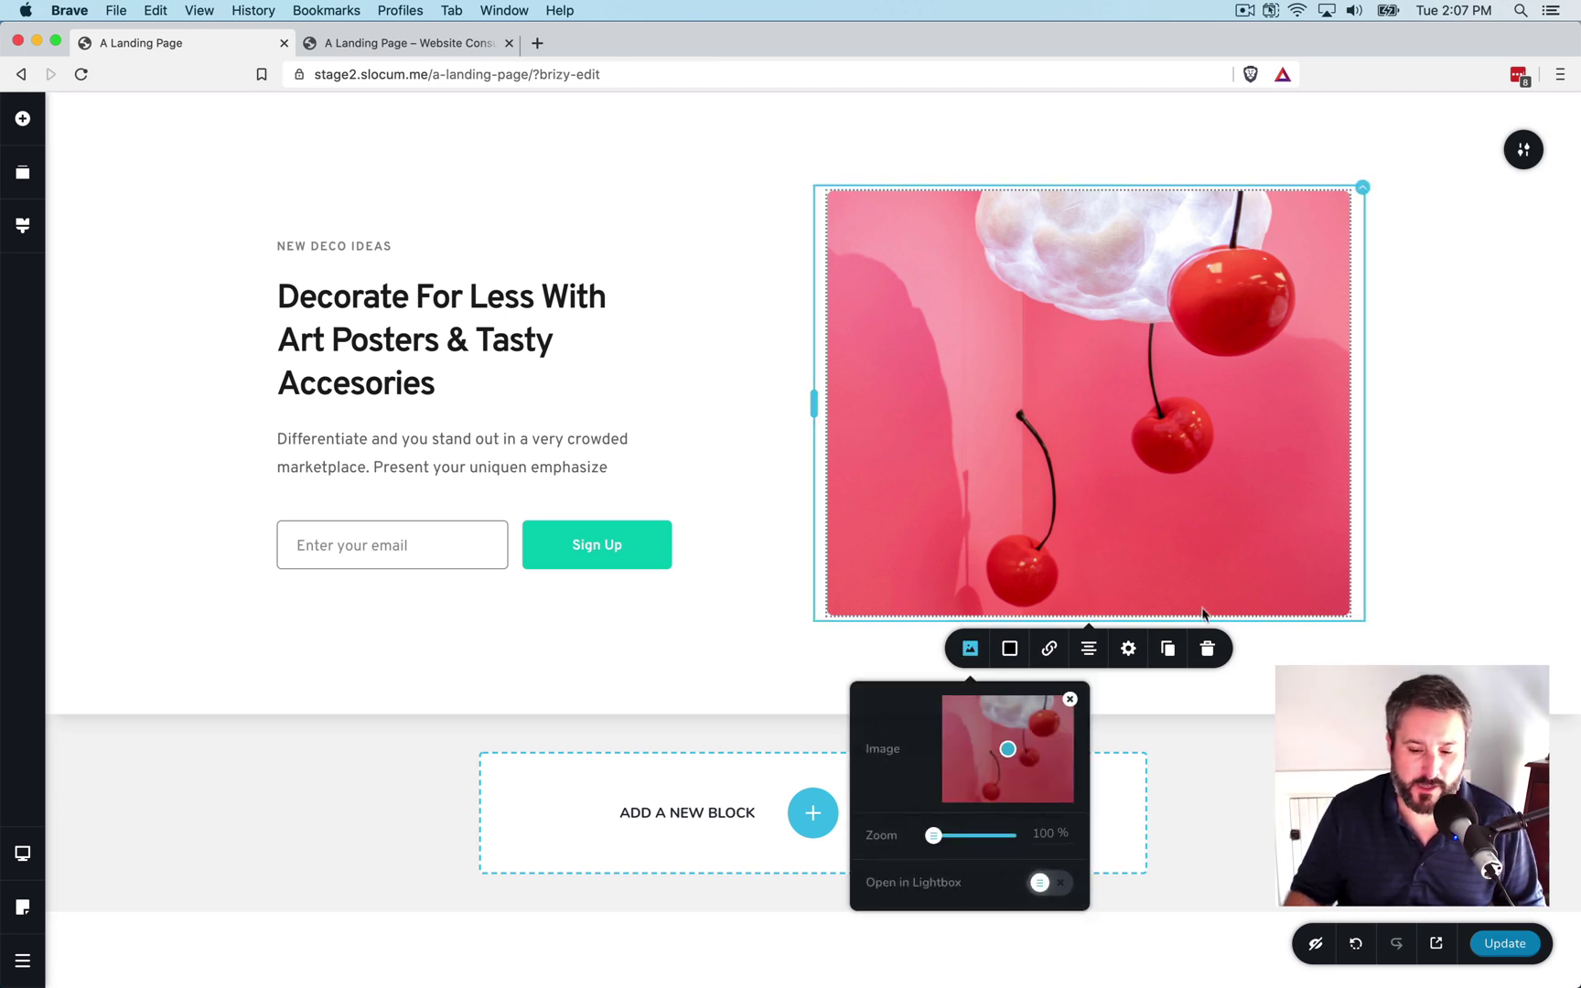
left_click(1440, 501)
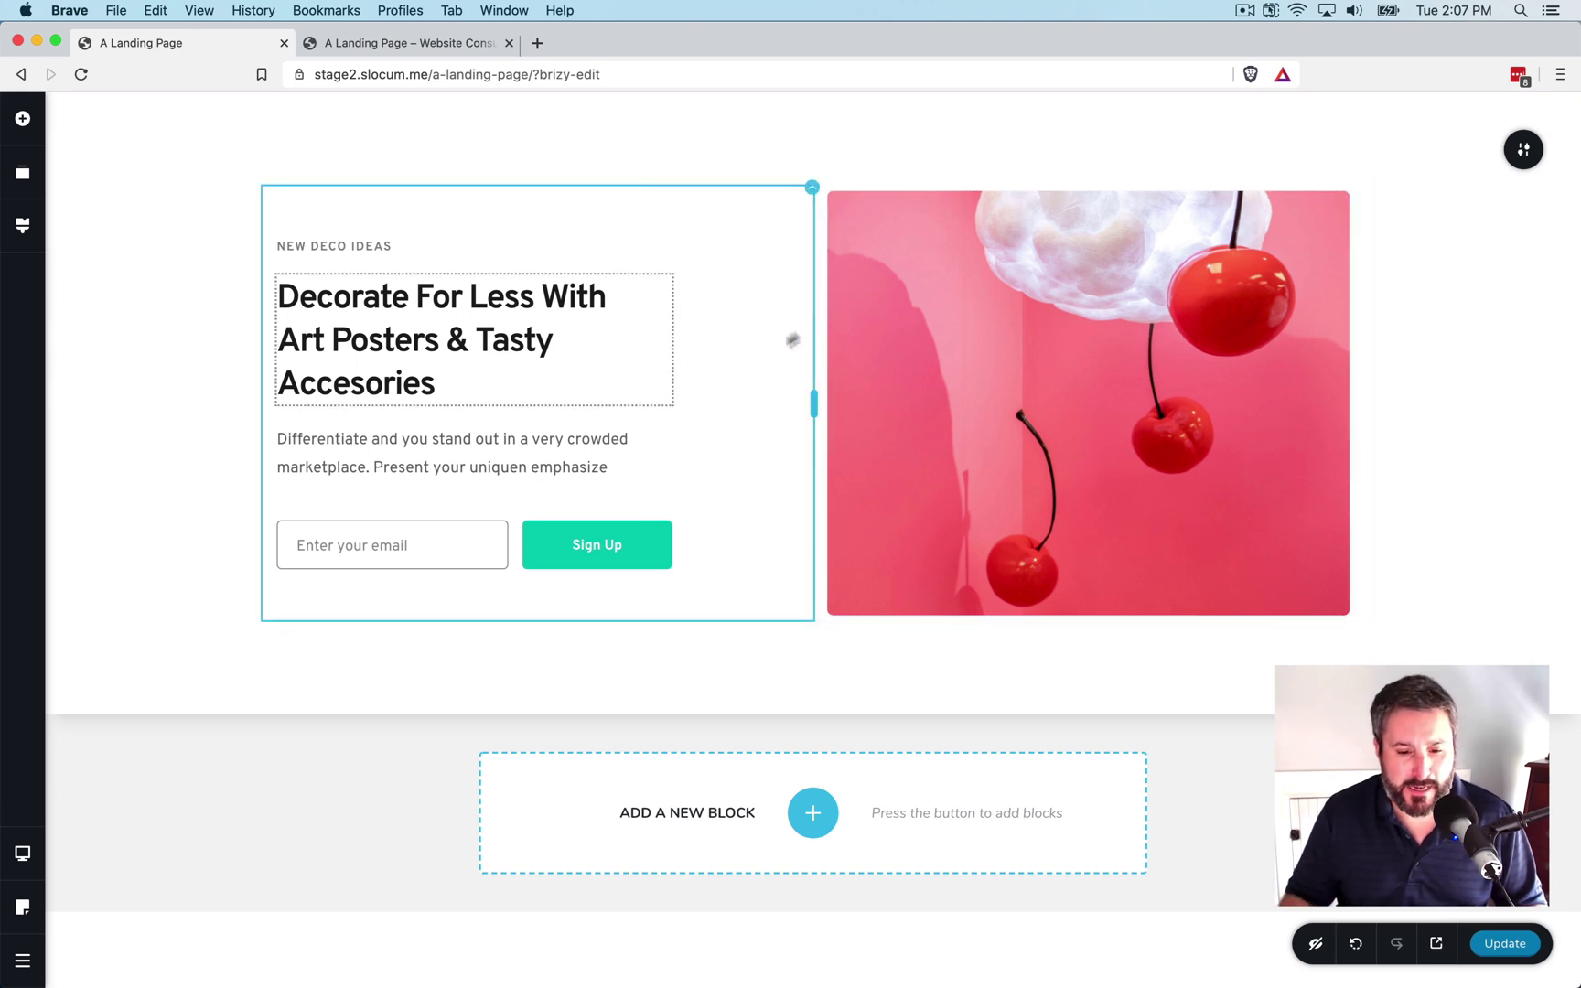
left_click(979, 278)
left_click(1362, 186)
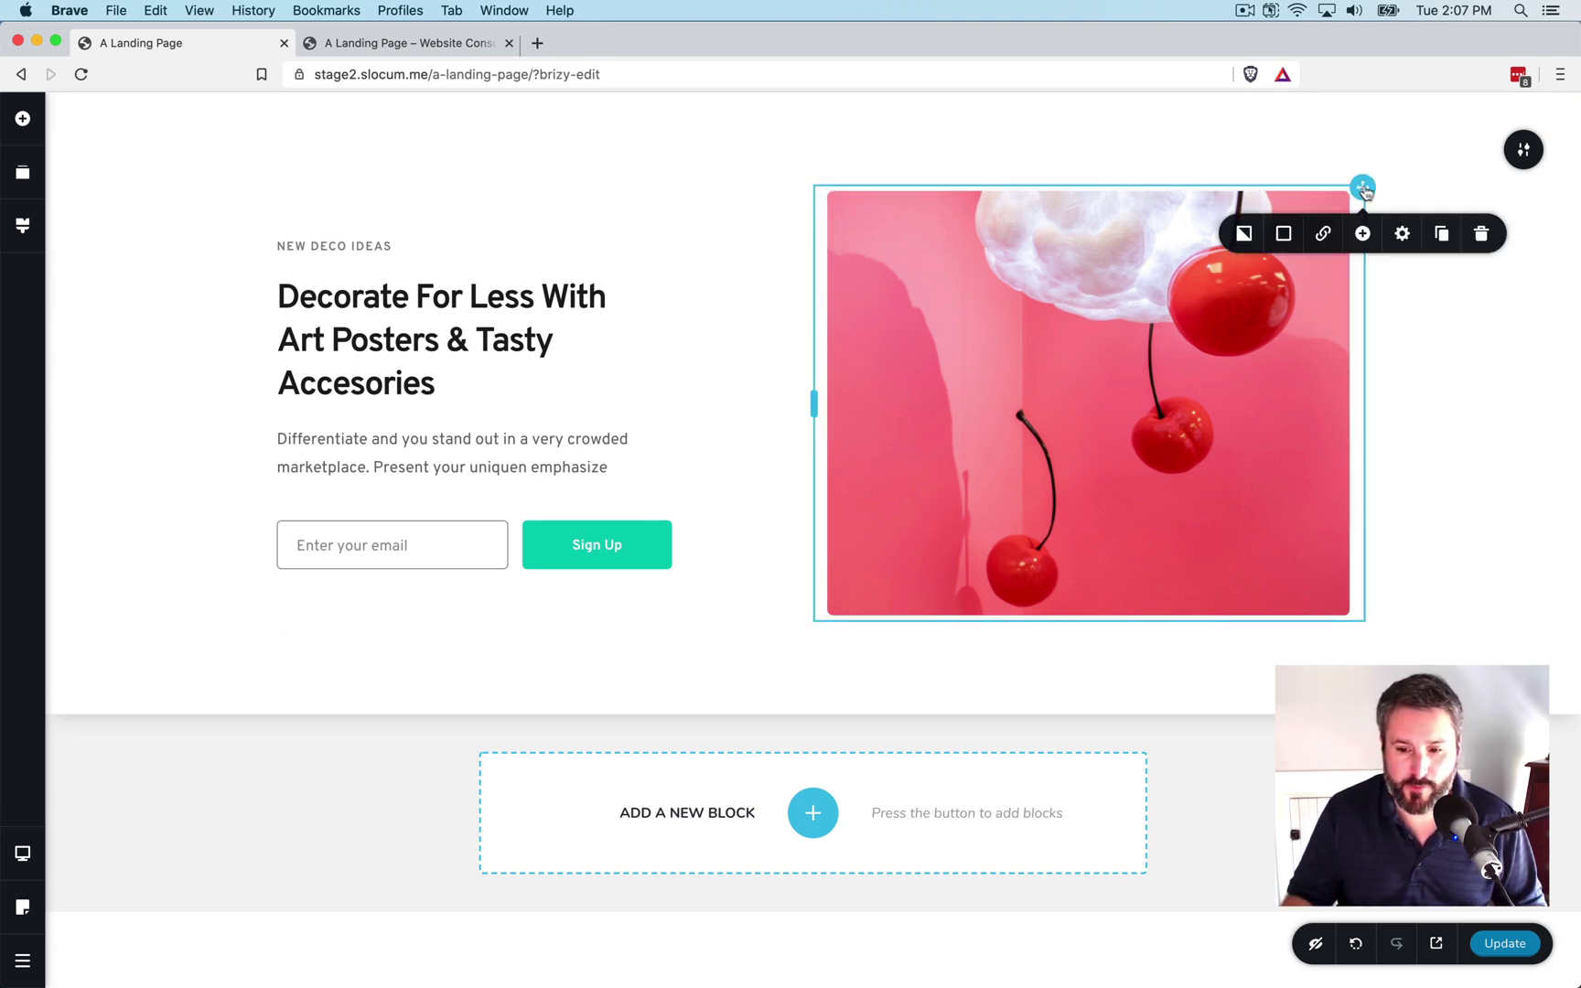
left_click(1424, 318)
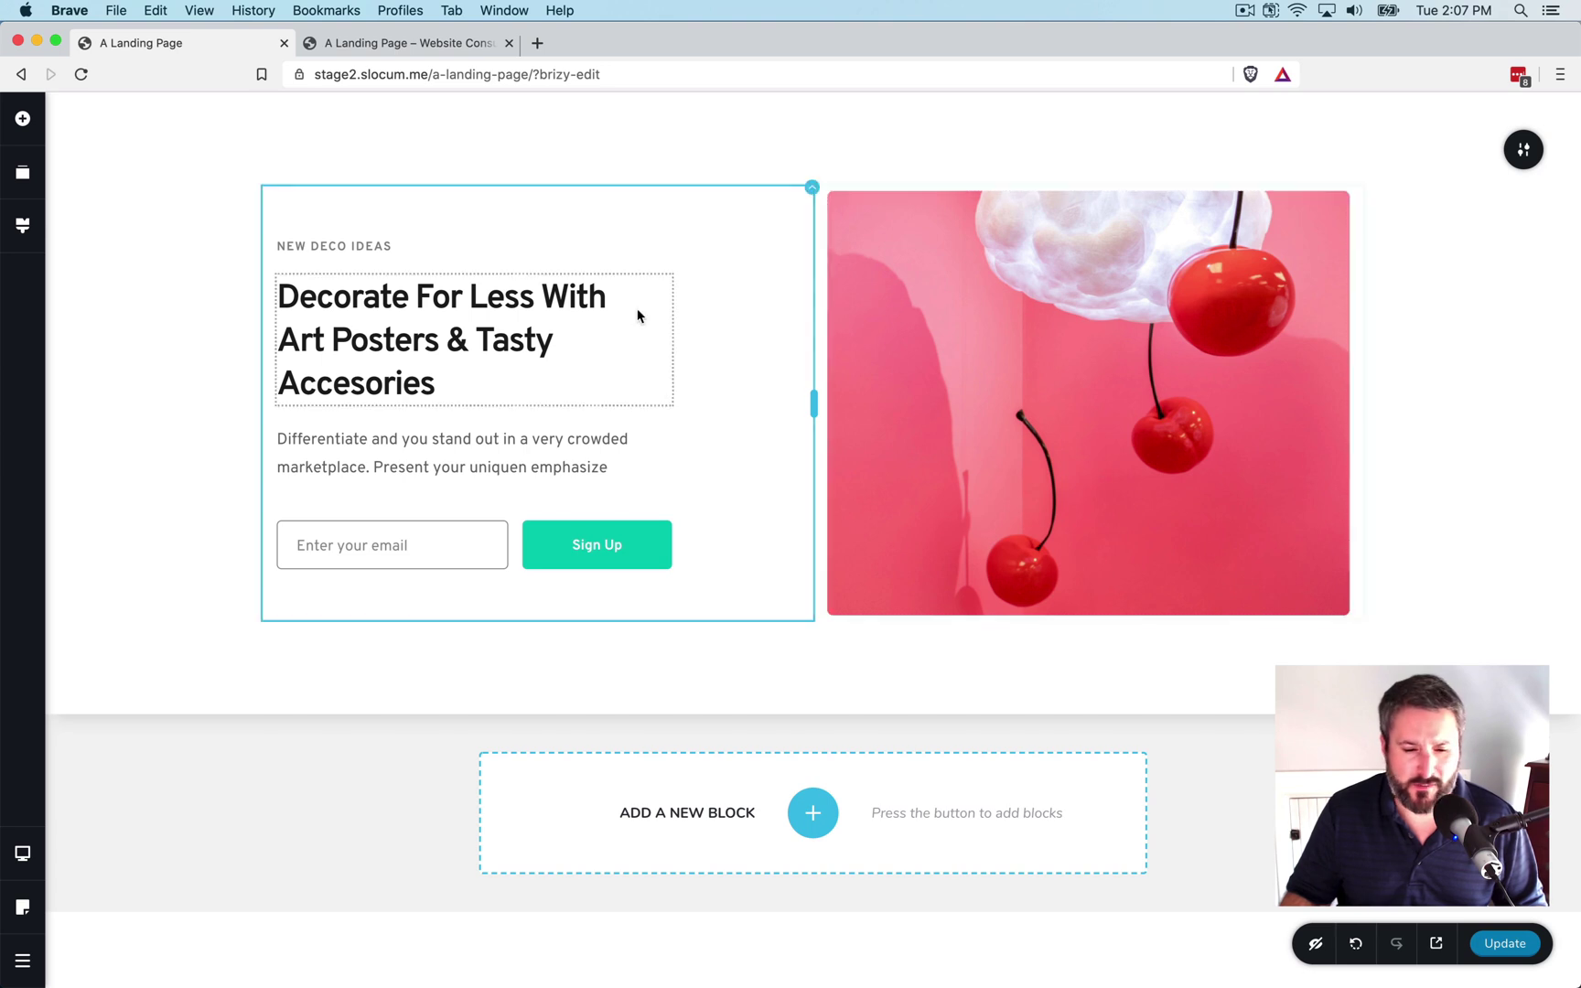
left_click(656, 246)
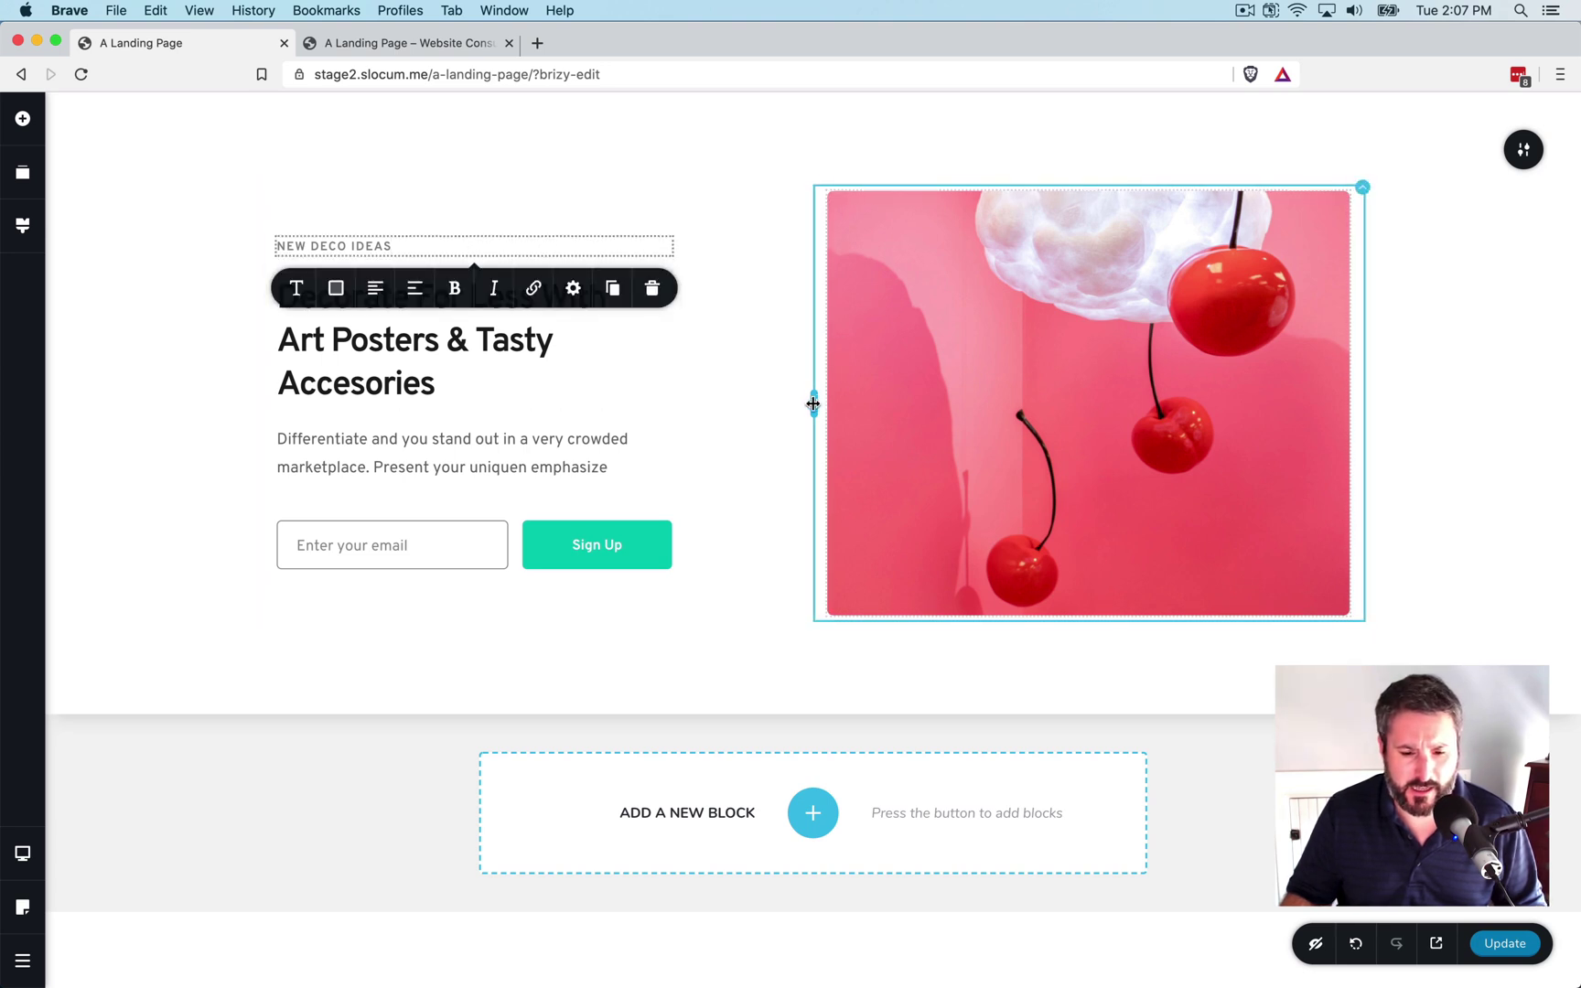
mouse_move(813, 404)
left_mouse_down()
mouse_move(724, 409)
mouse_move(800, 410)
left_mouse_up()
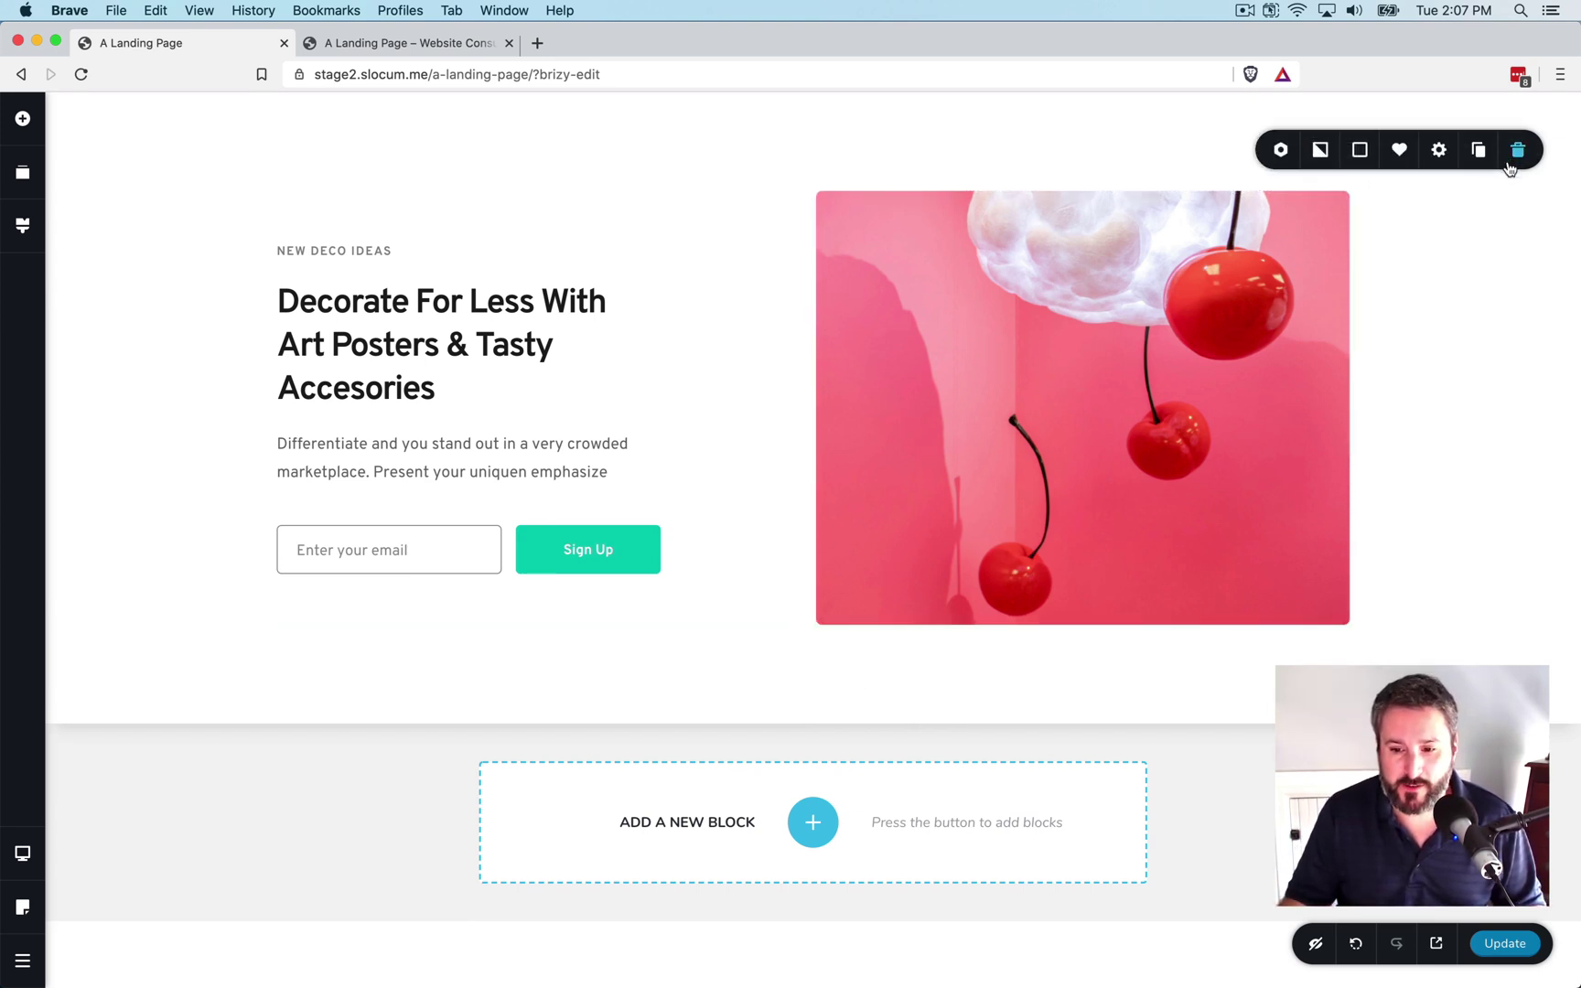
- Insert the three-column Features block below the hero and cut its top padding from 80px to 34px
left_click(813, 822)
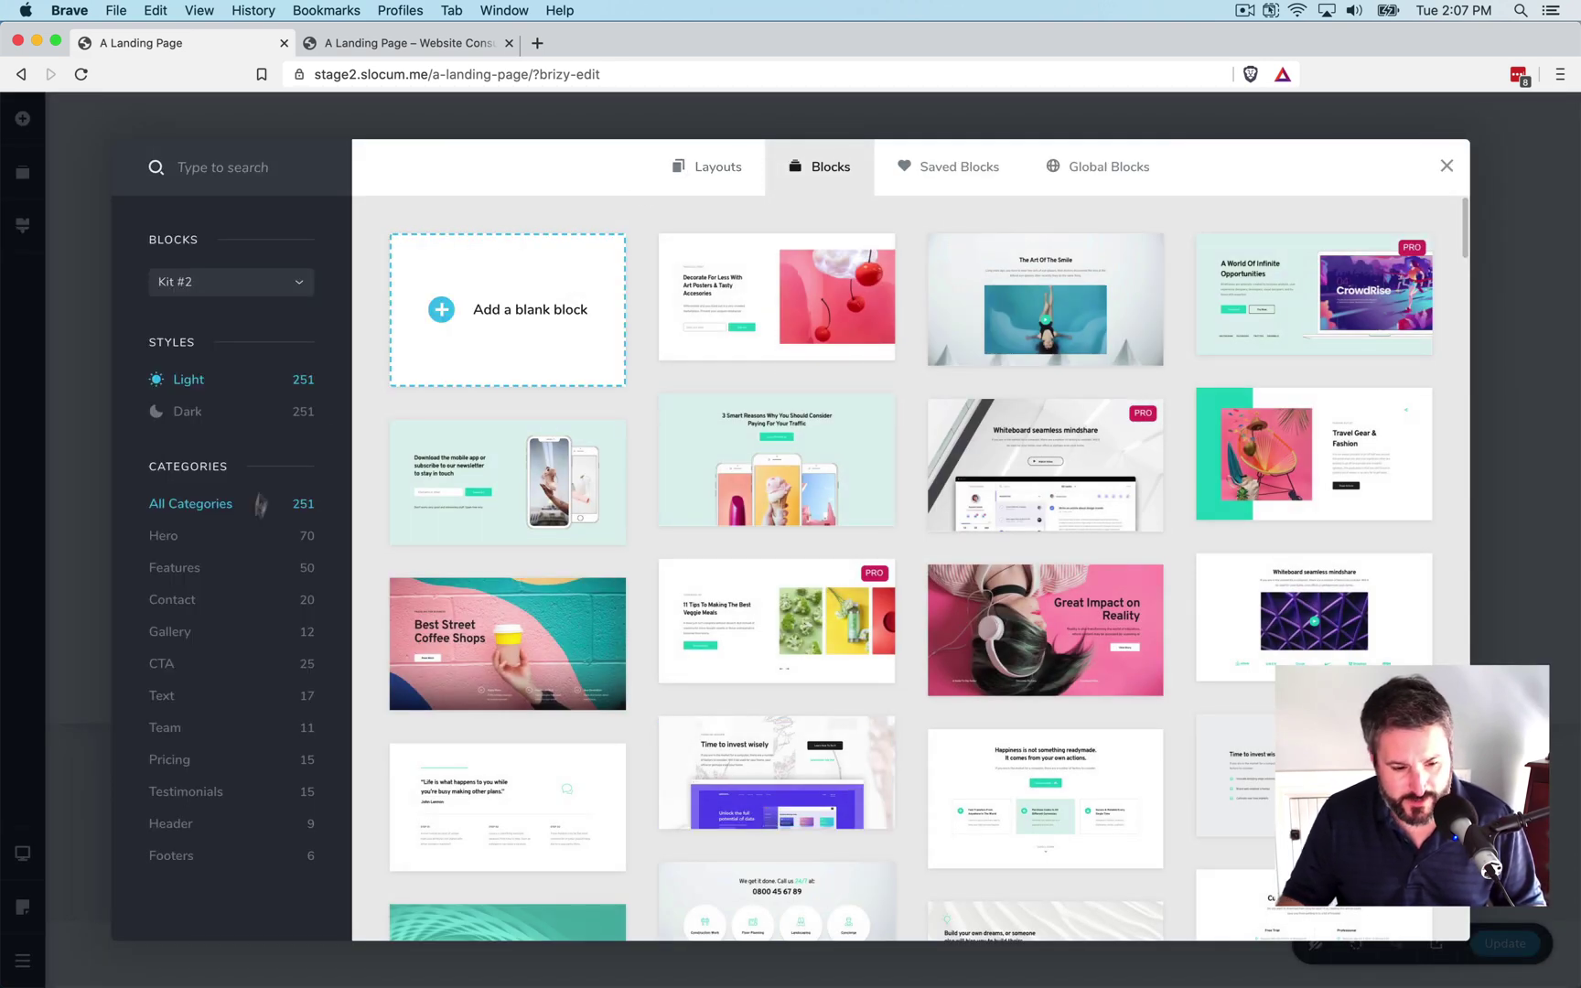
left_click(200, 578)
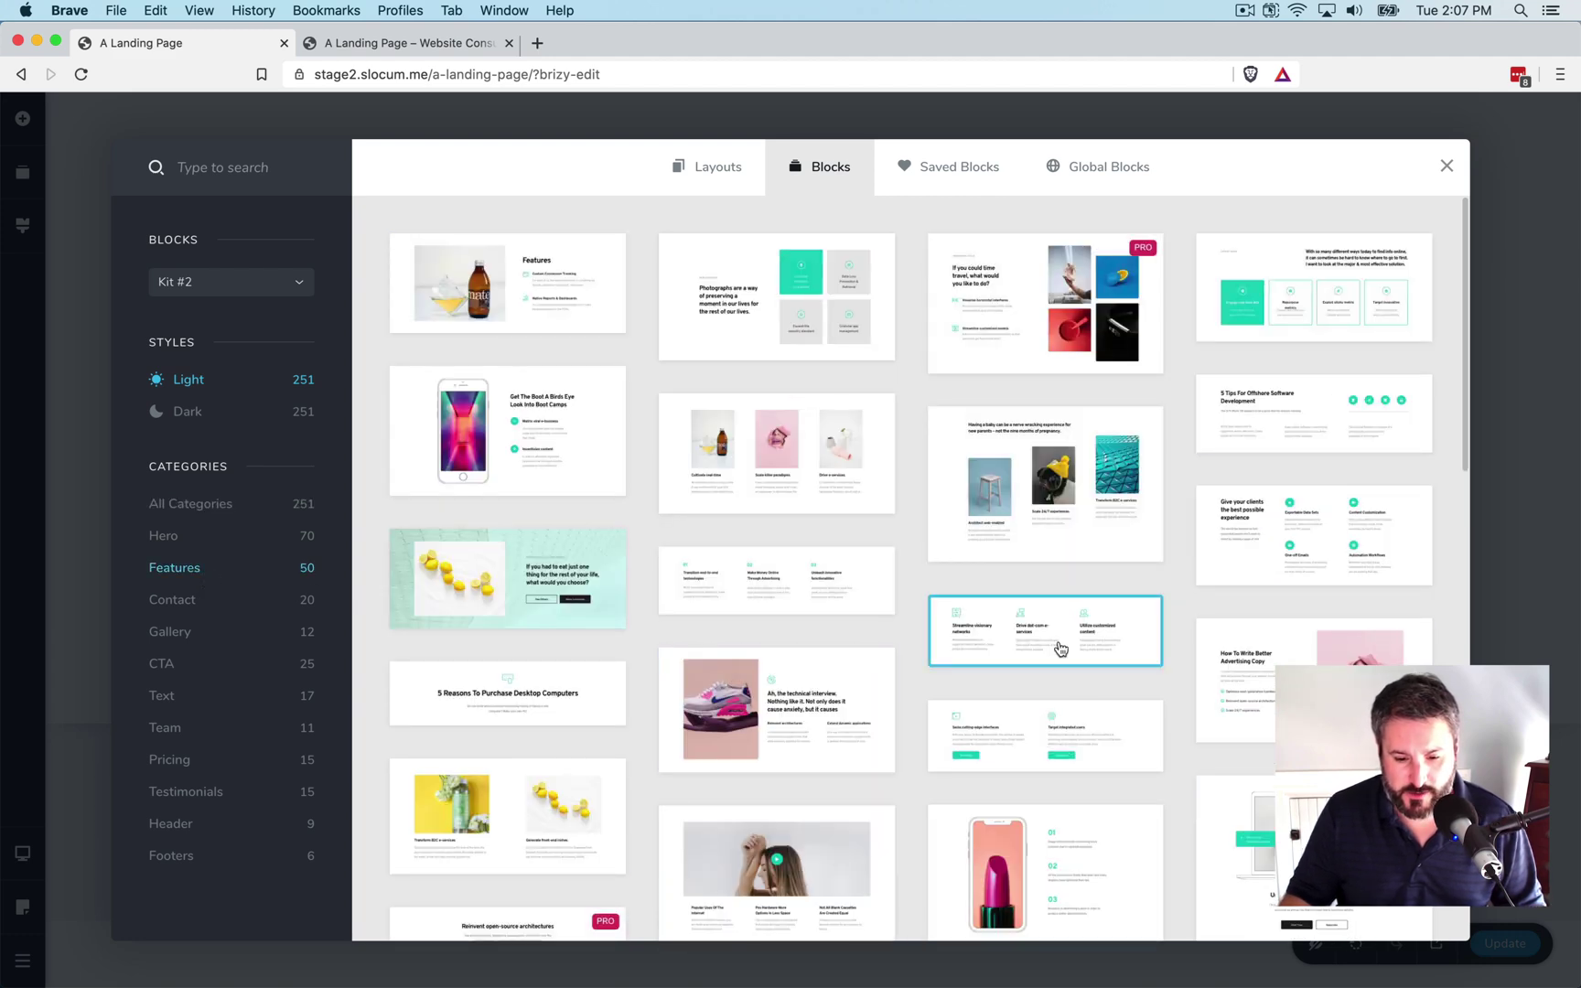
left_click(1019, 645)
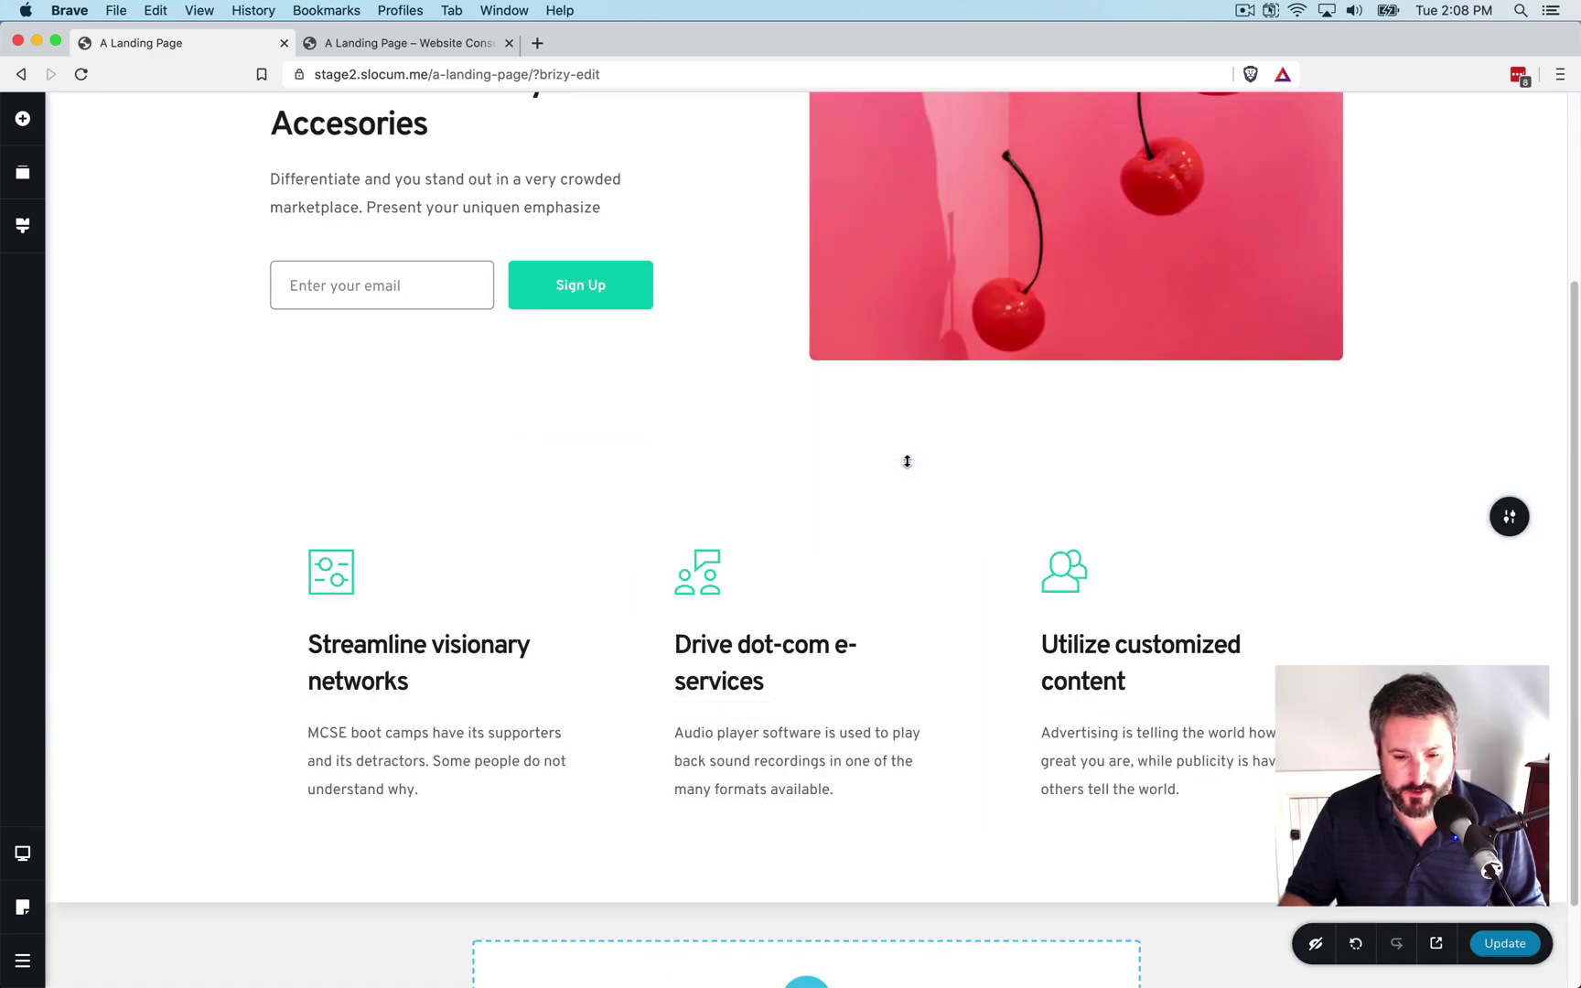
left_click_drag(907, 456, 882, 401)
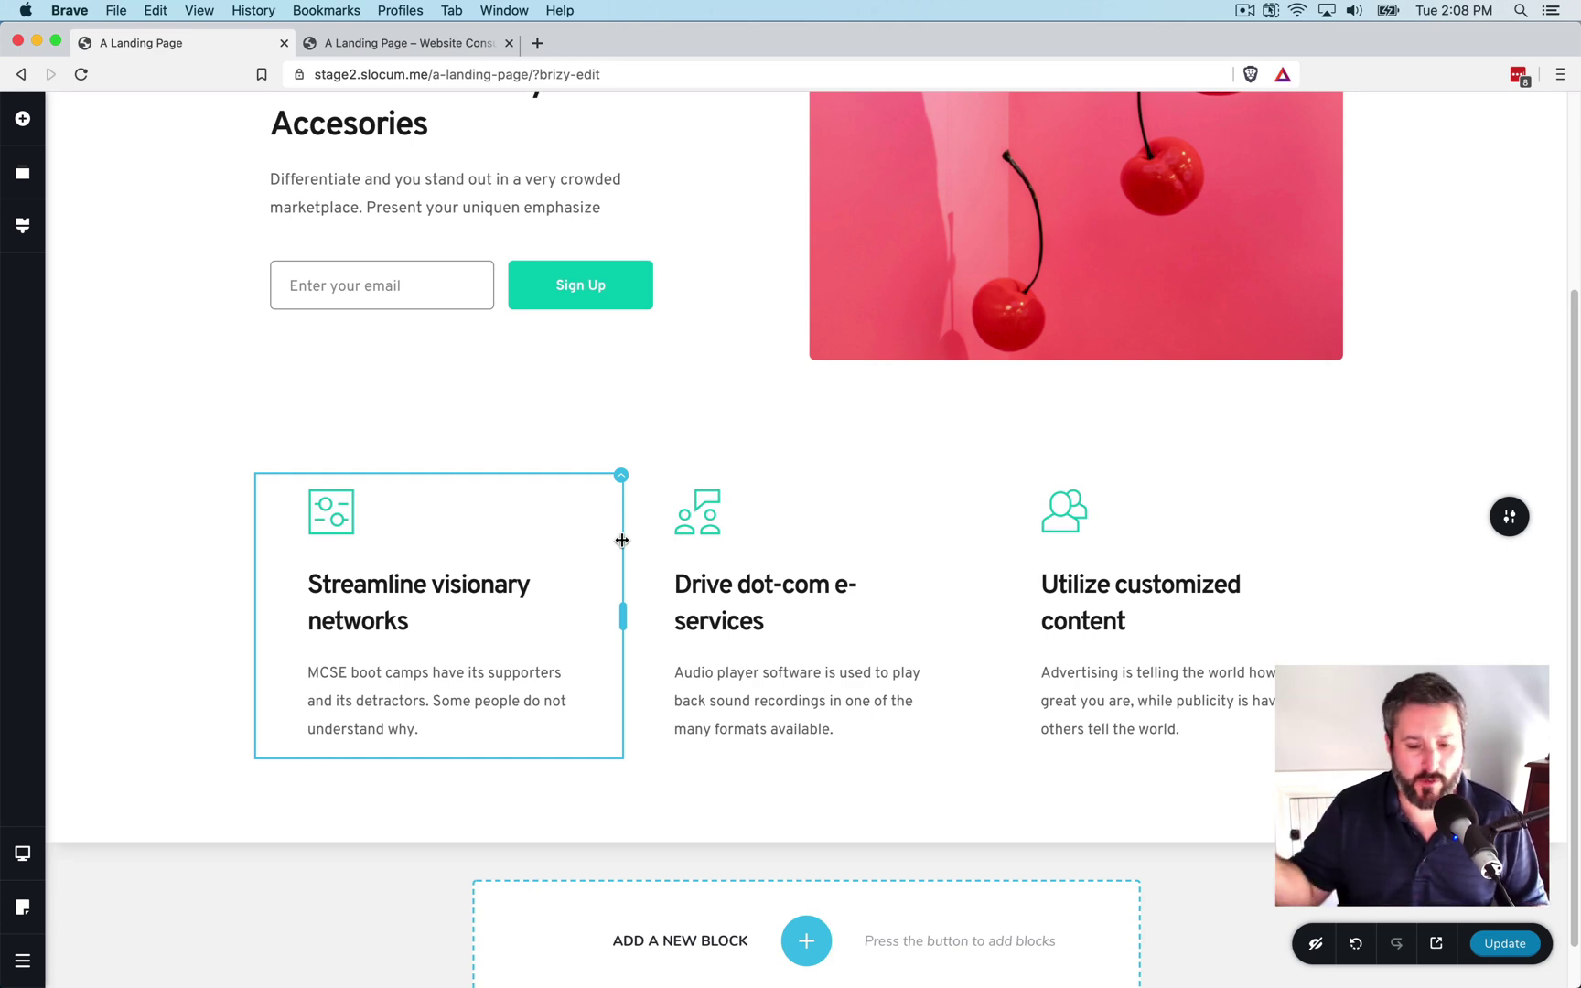
- Insert the 'Check out what clients say' testimonial block below the features with 43px top padding
left_click(806, 940)
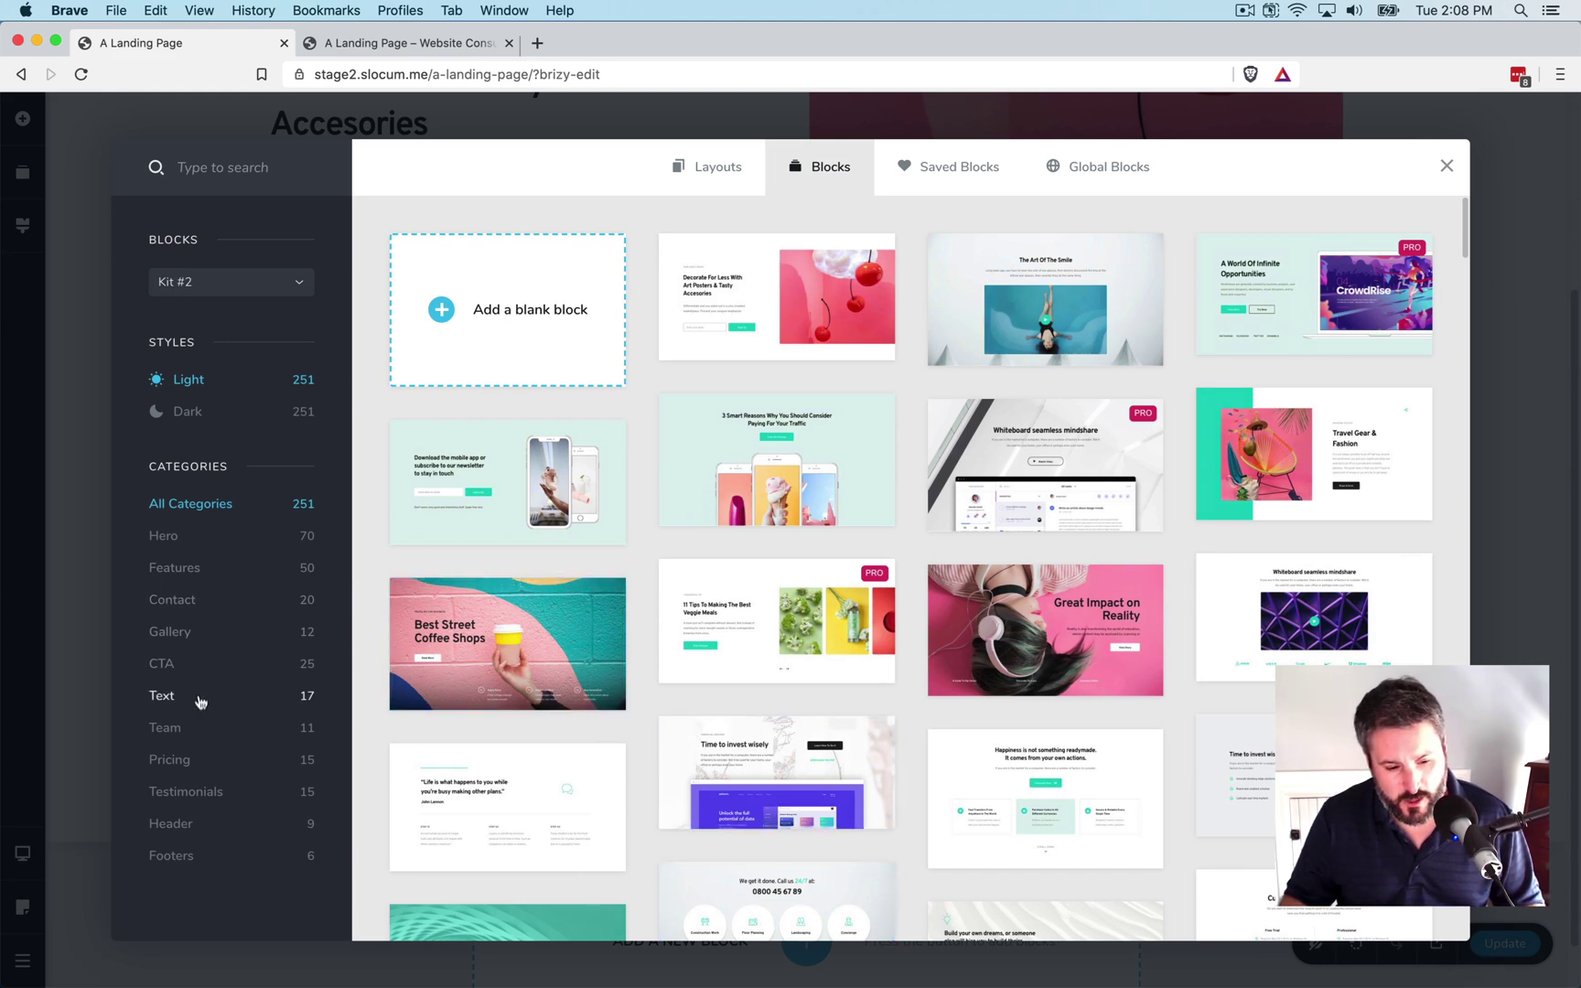
left_click(209, 793)
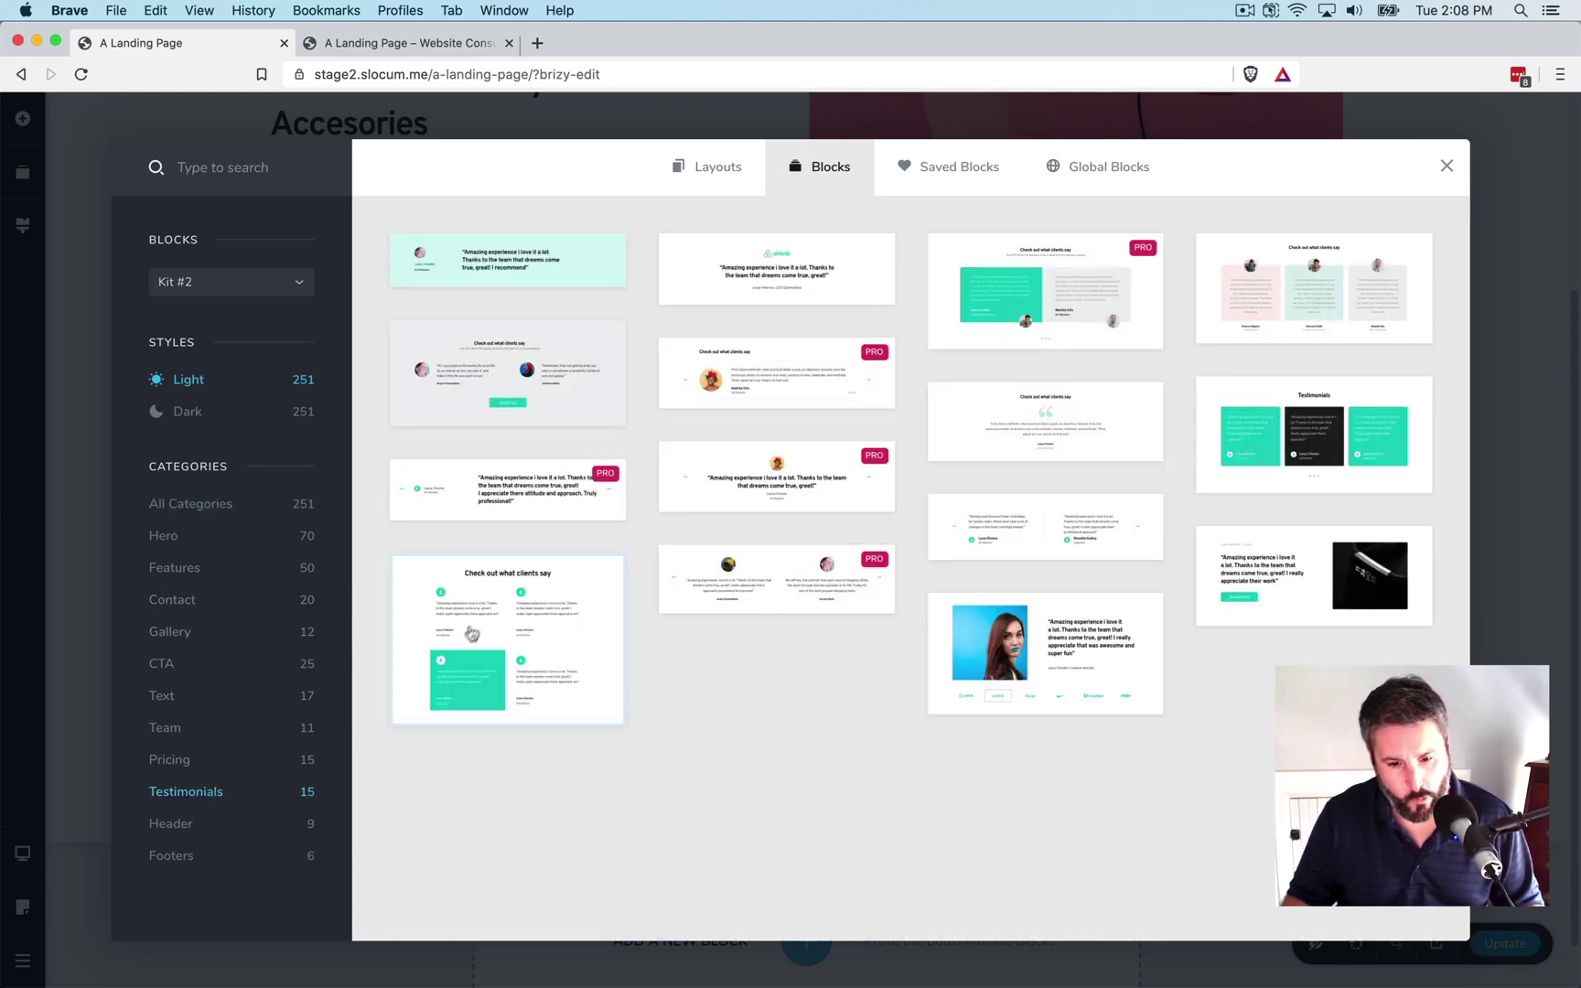
left_click(1050, 443)
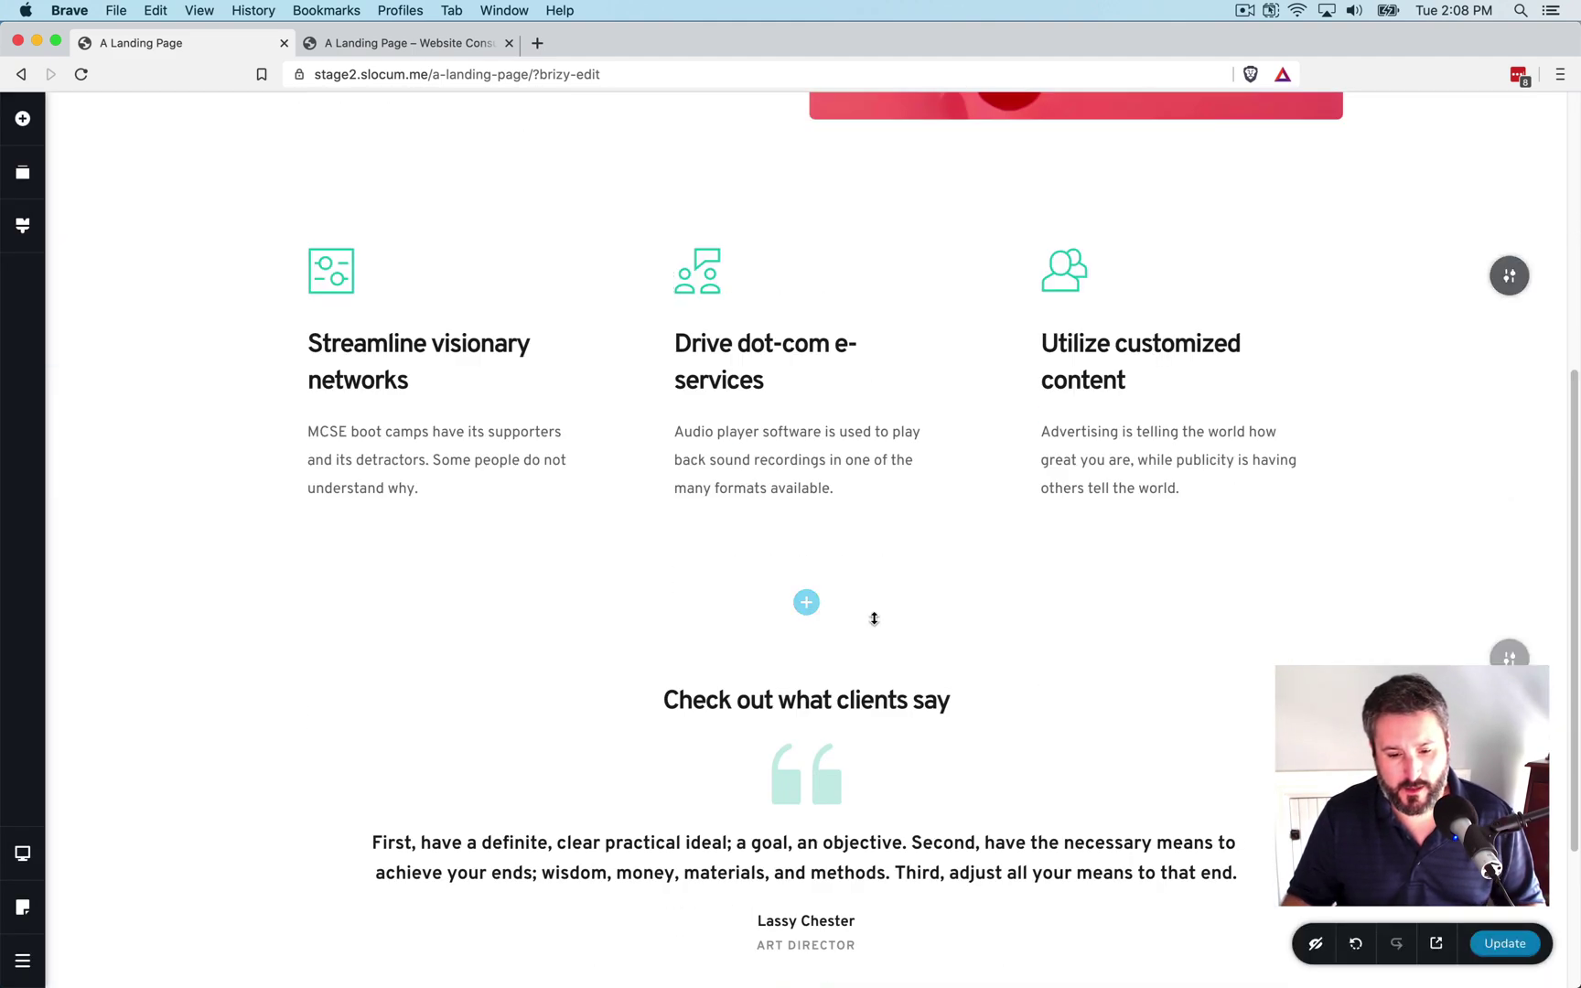
left_click_drag(851, 656, 849, 620)
scroll(851, 732, "down", 3)
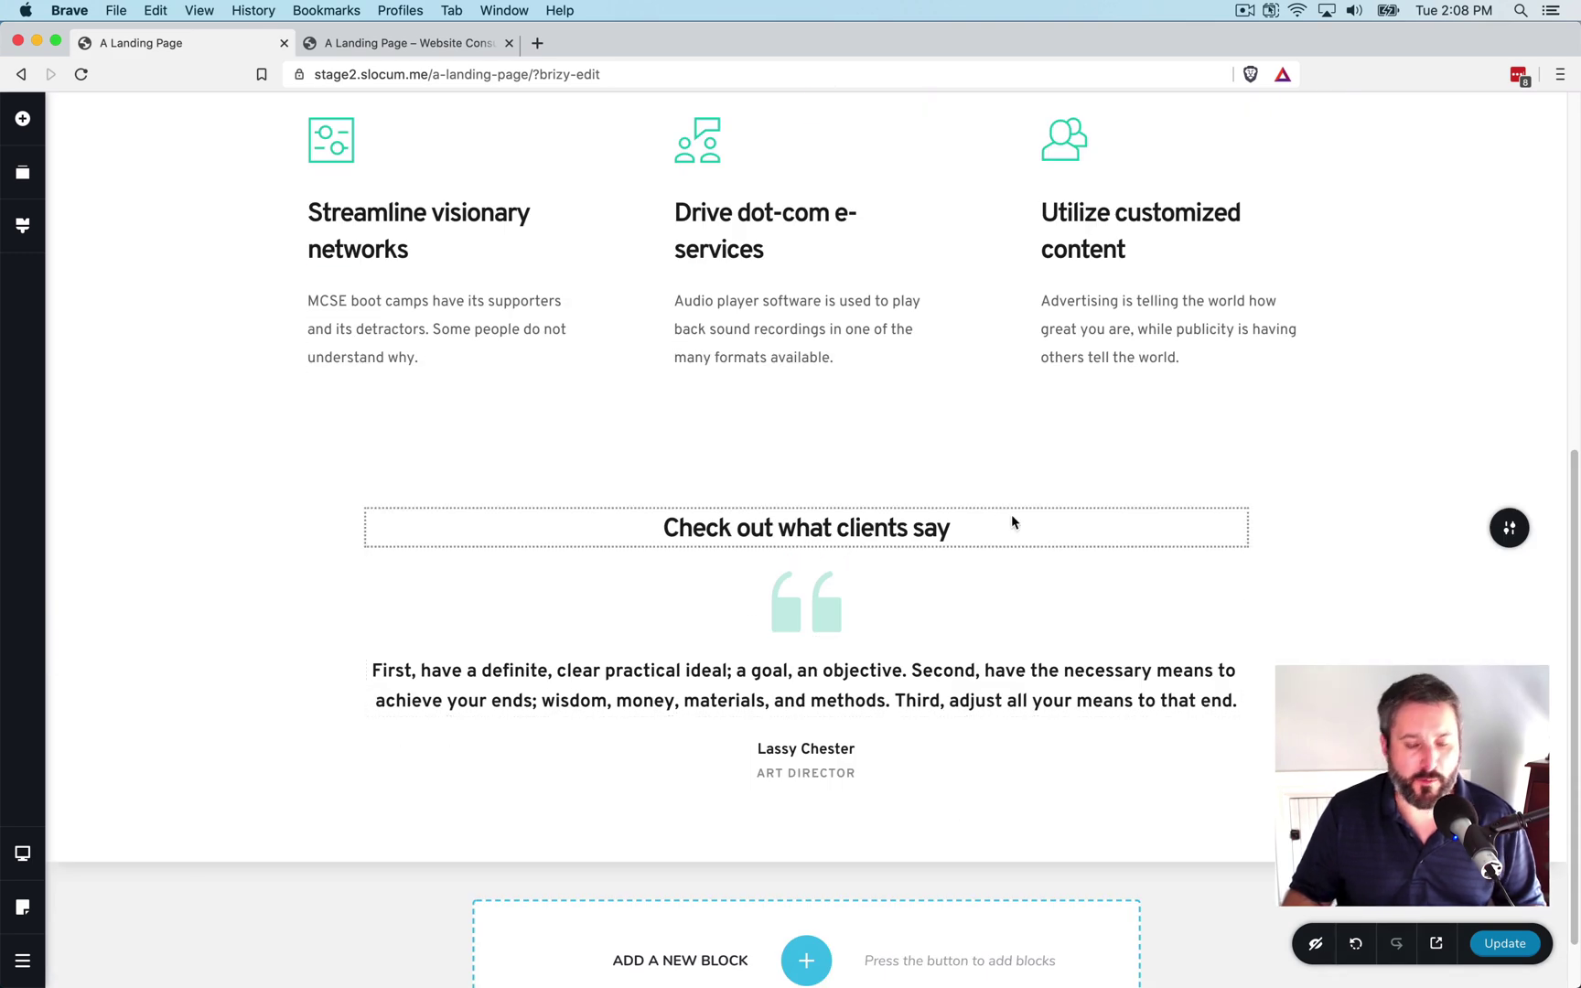
scroll(1012, 521, "up", 7)
scroll(1013, 521, "down", 8)
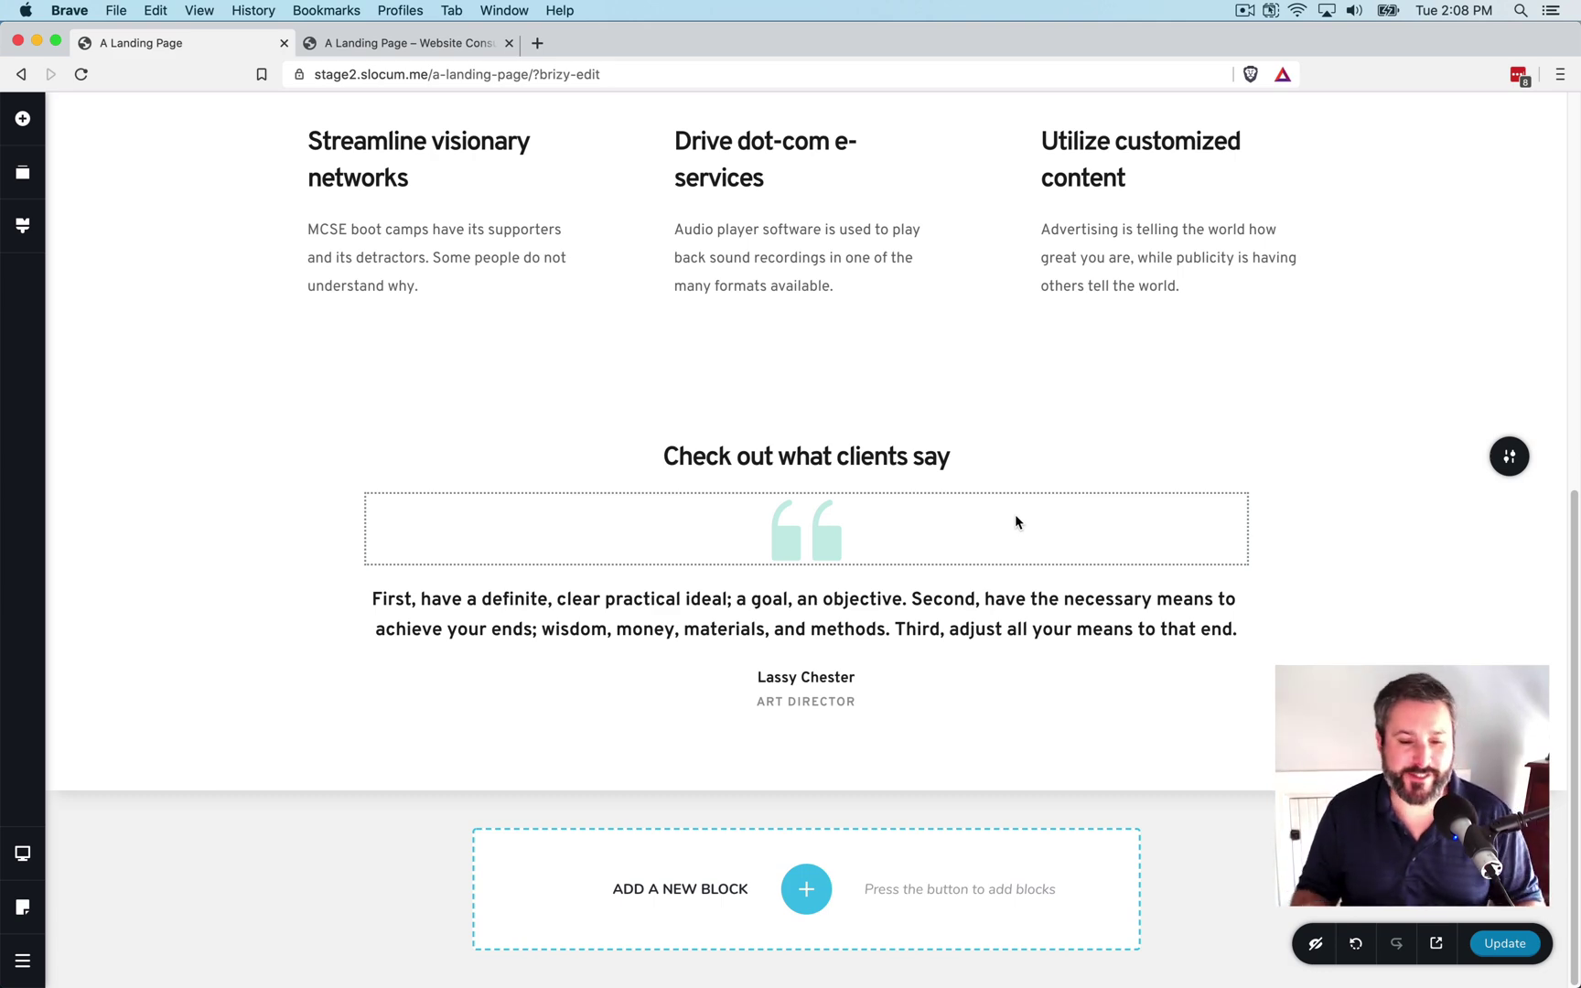
scroll(1013, 514, "up", 8)
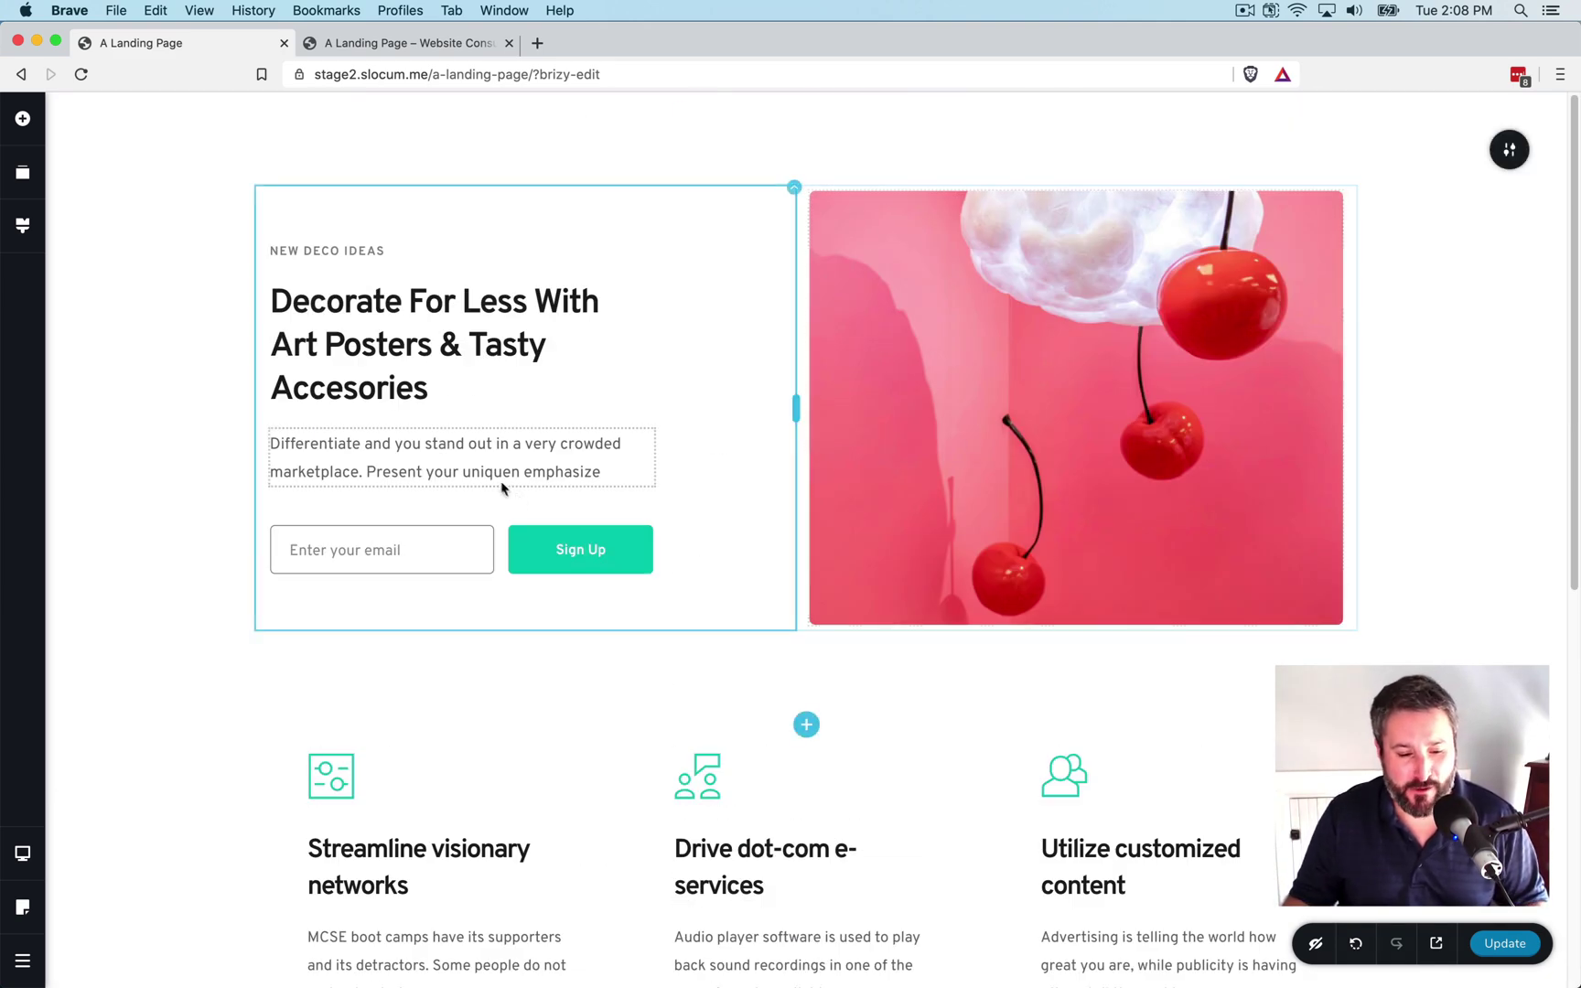
scroll(1144, 467, "down", 4)
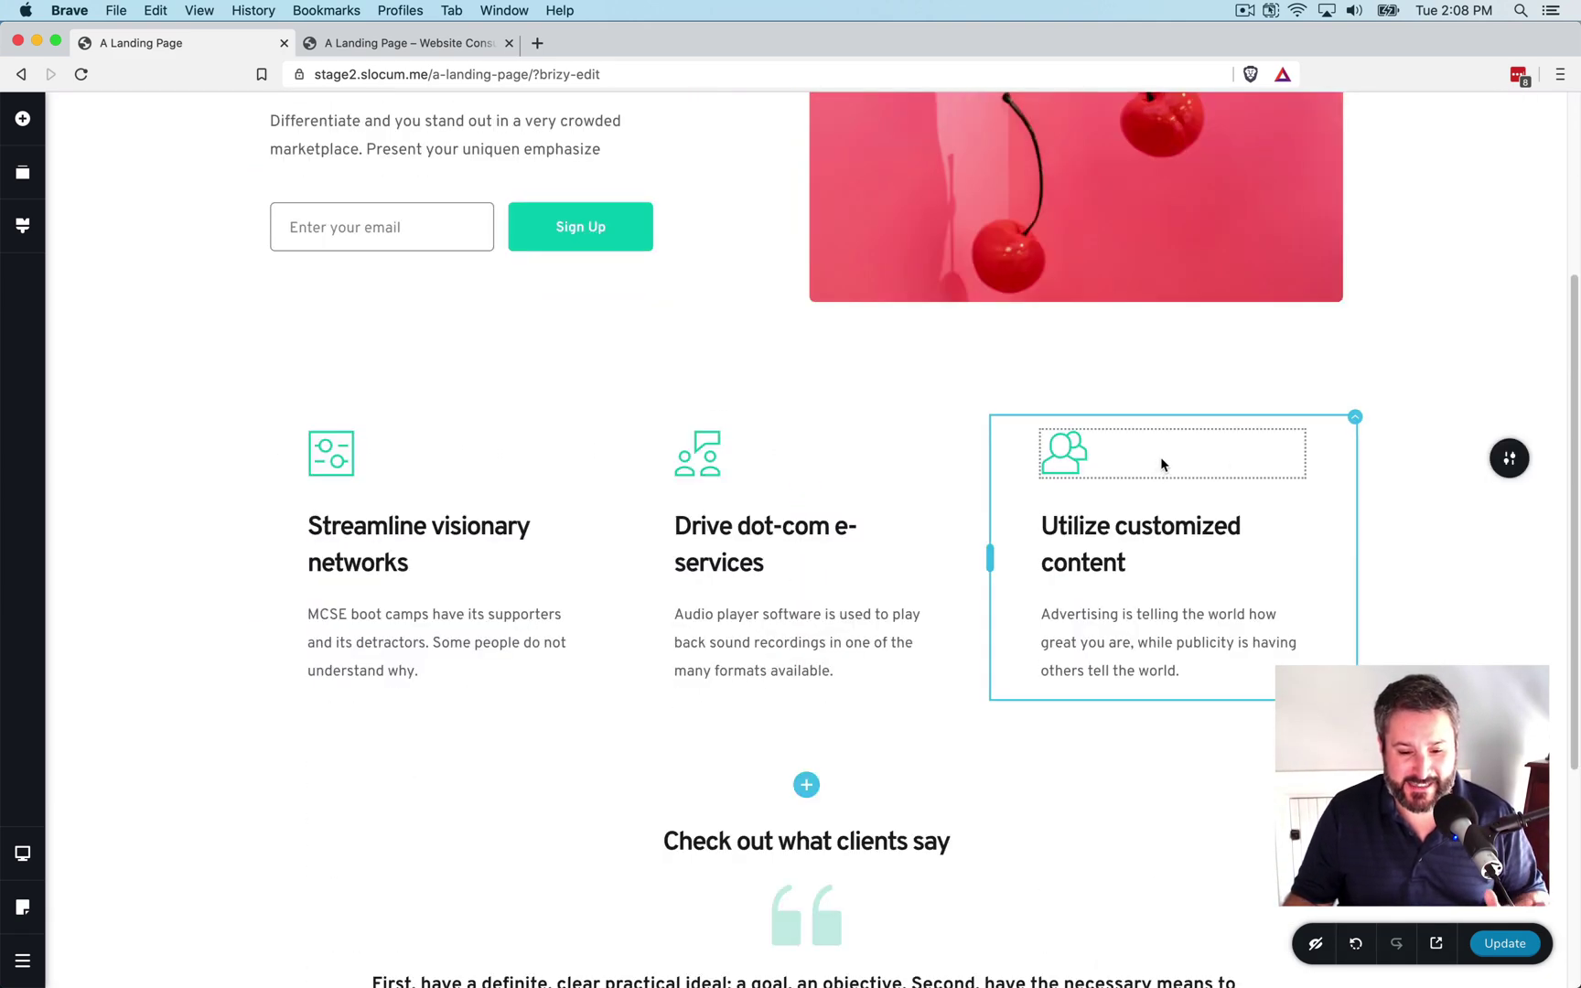
scroll(1190, 457, "down", 4)
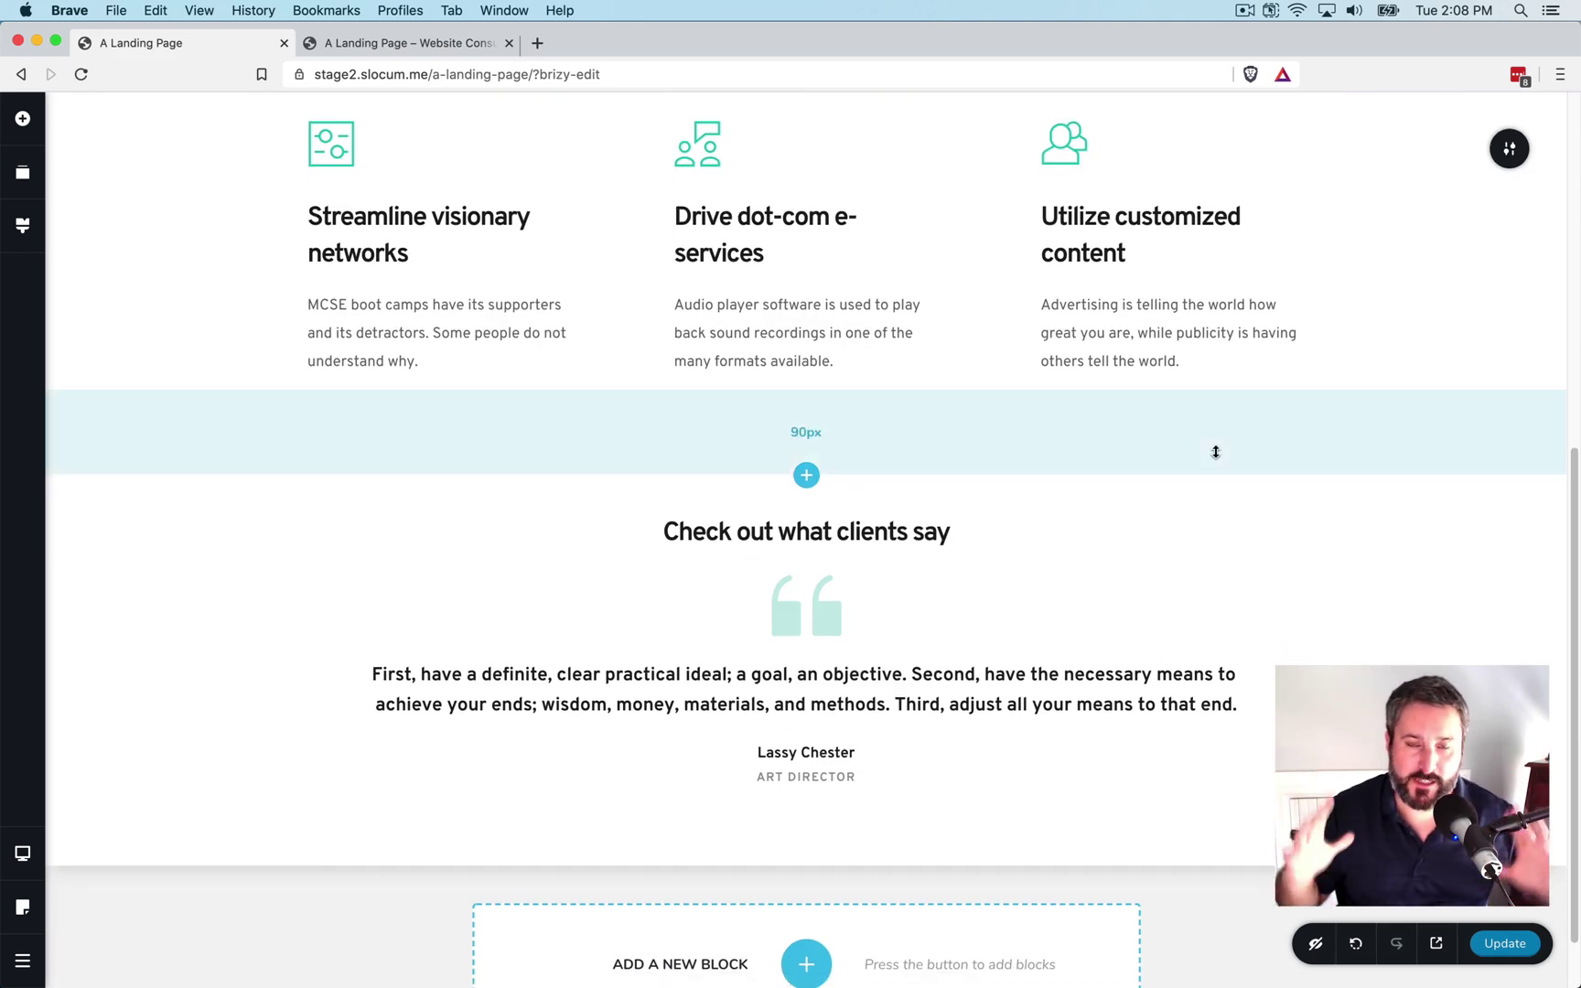
scroll(1222, 447, "up", 7)
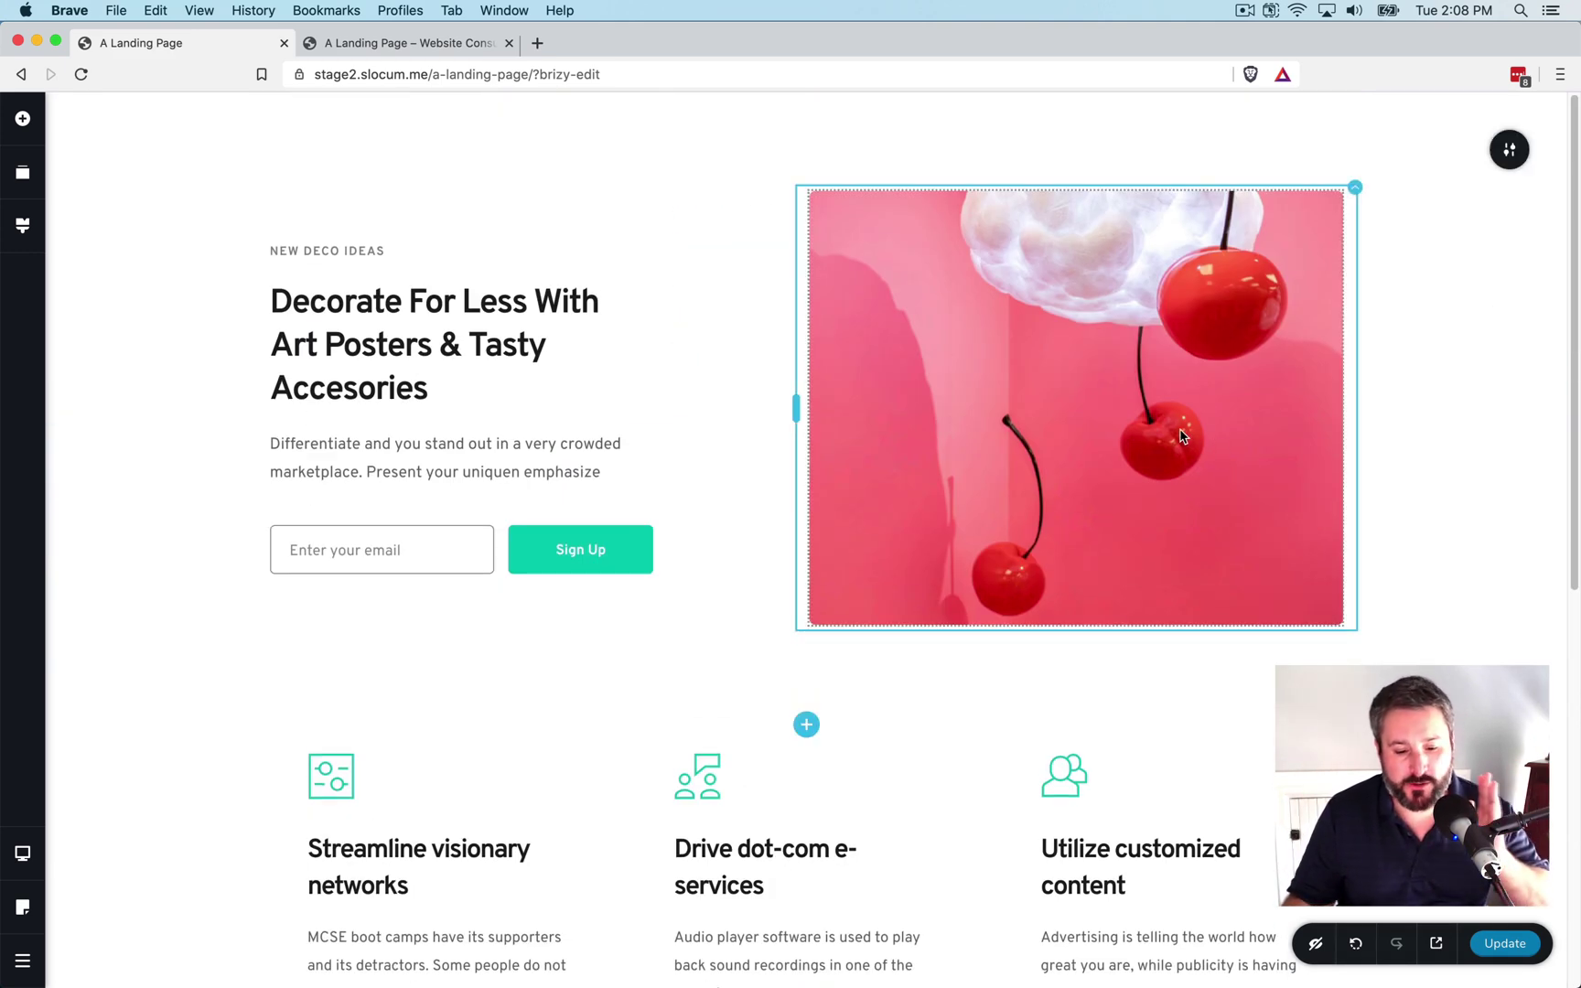
scroll(1180, 438, "down", 8)
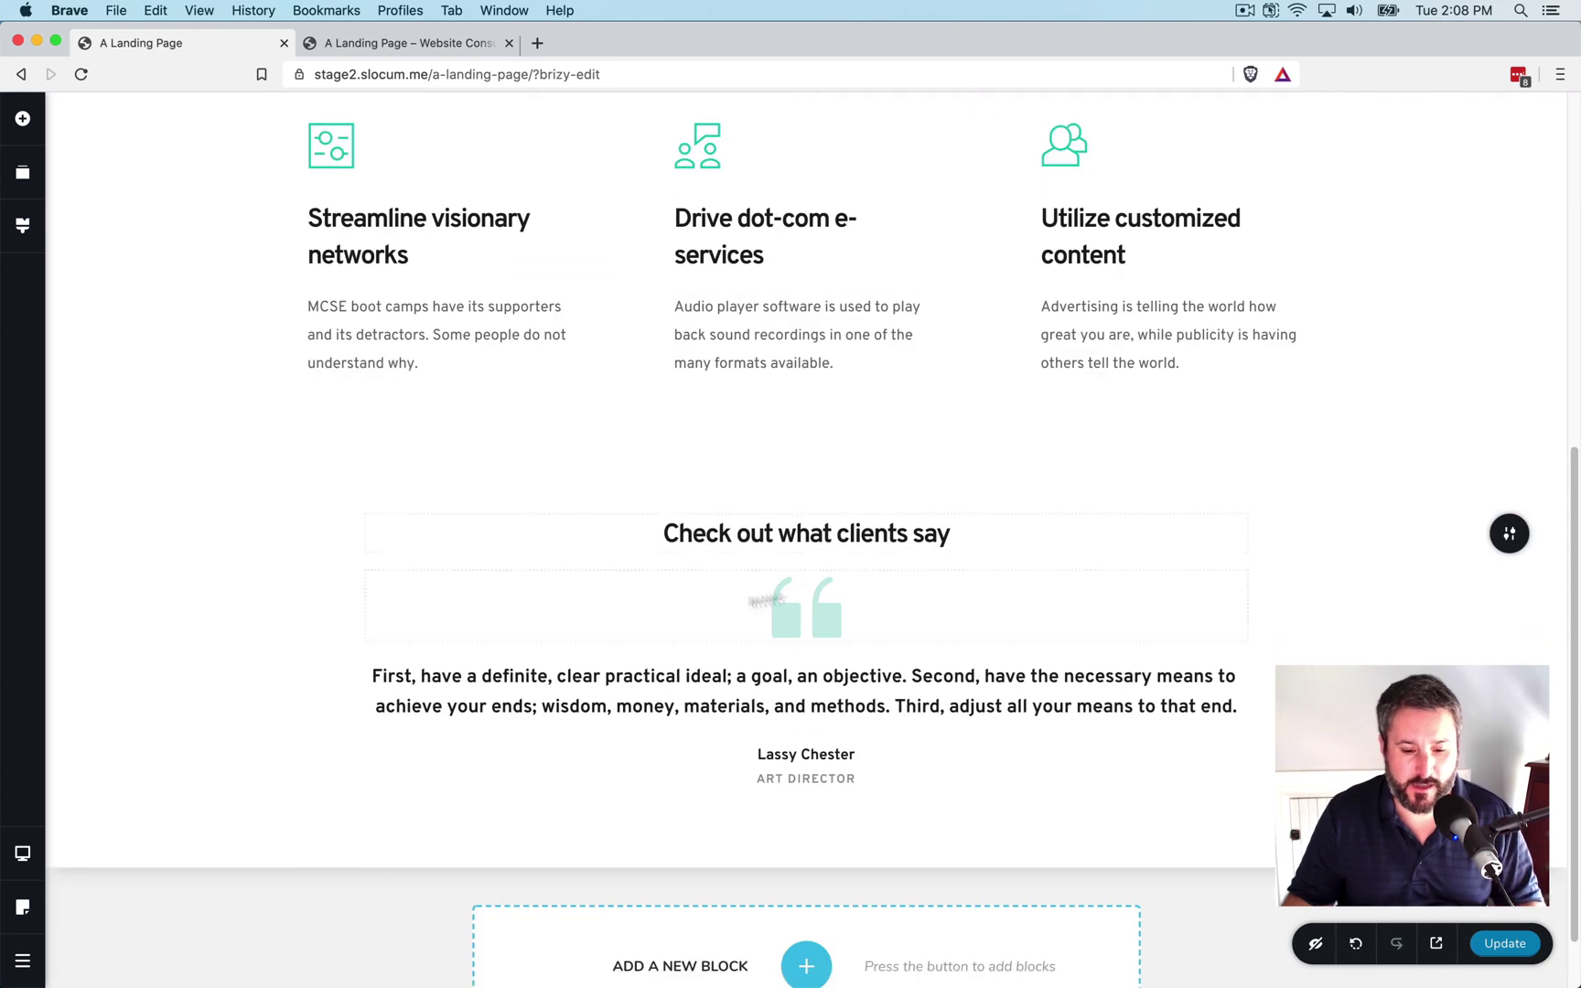
- Add a blank block below the testimonial and place a Menu element with Contact and Sample Page links
scroll(620, 565, "down", 1)
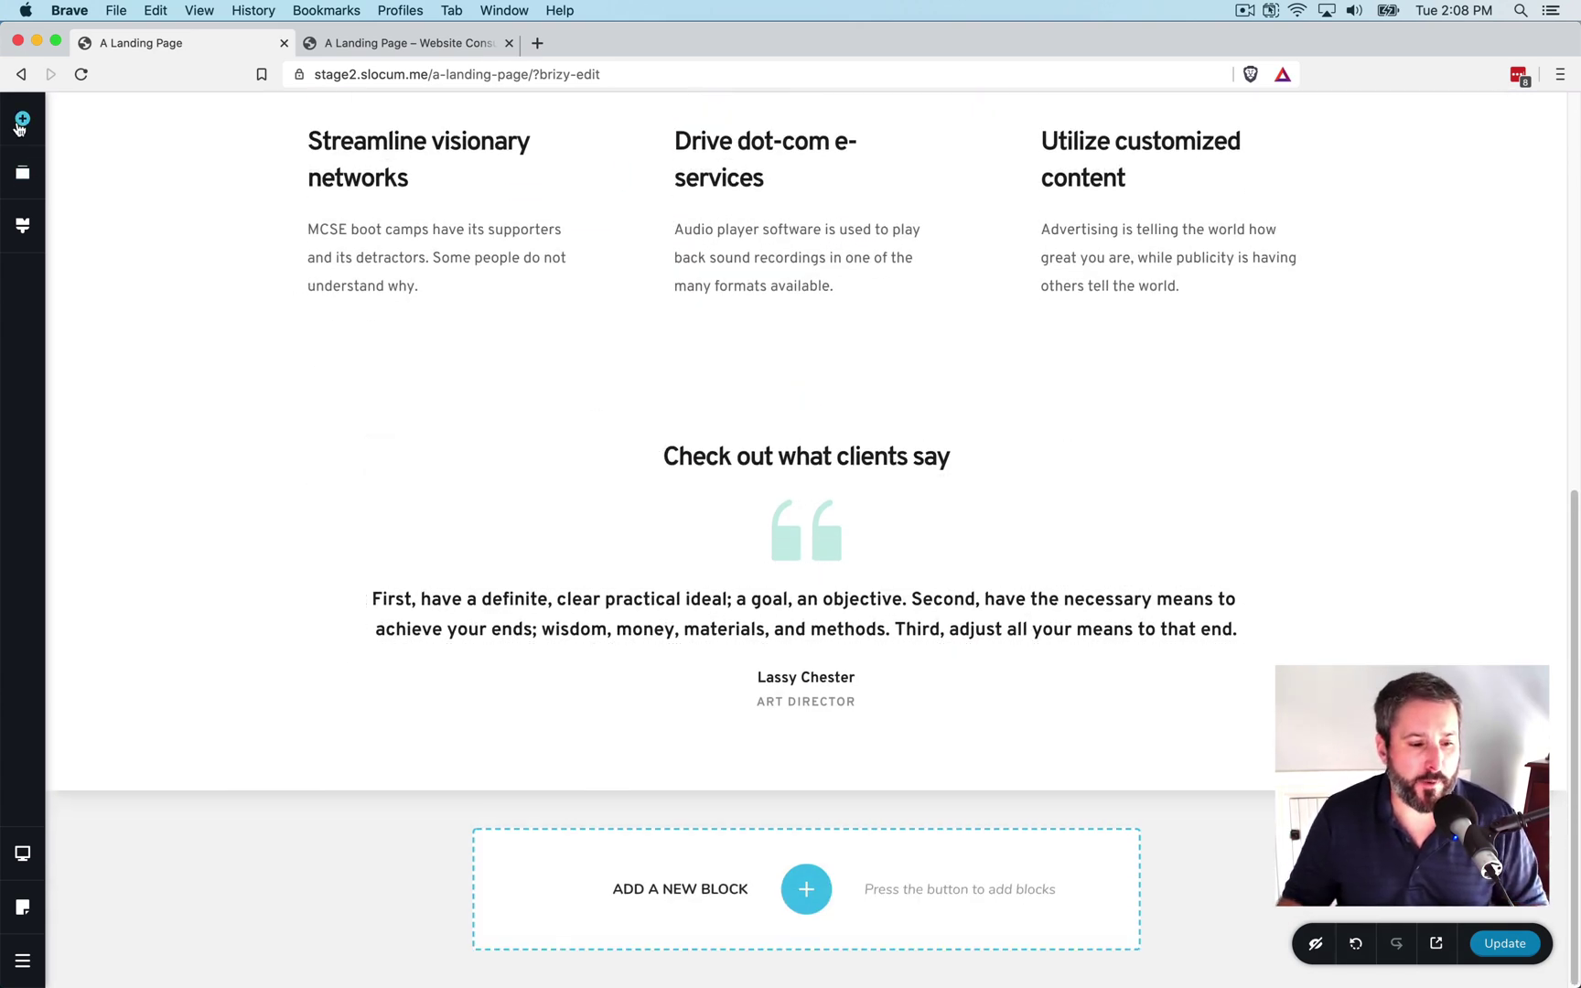
left_click(806, 888)
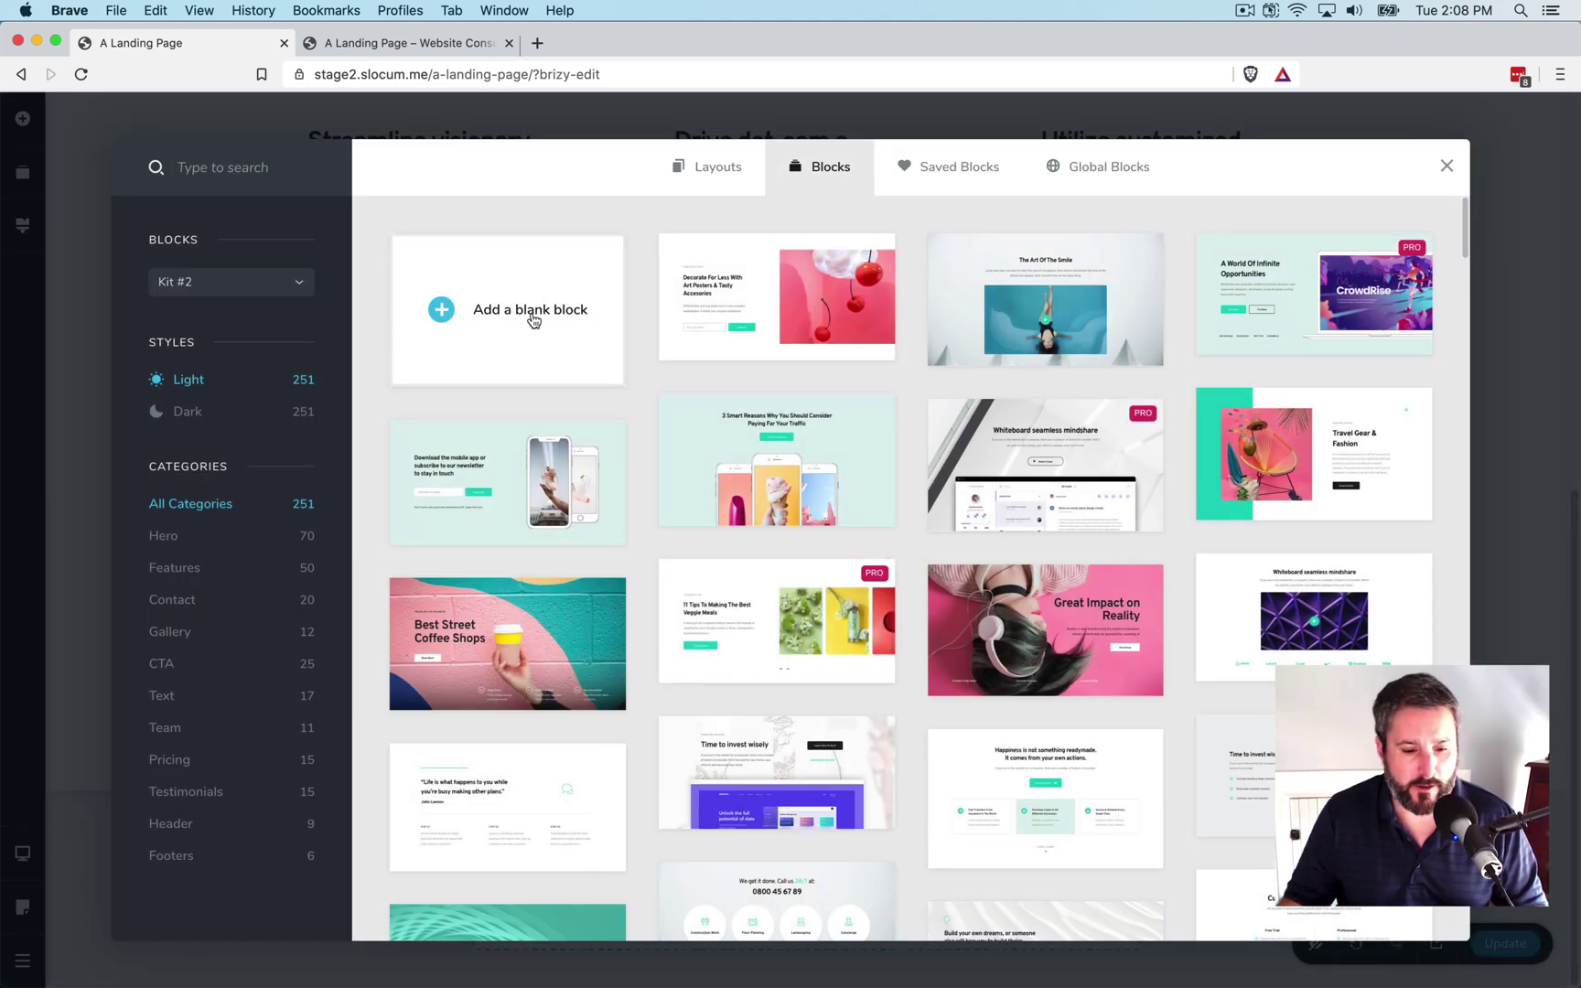
left_click(533, 312)
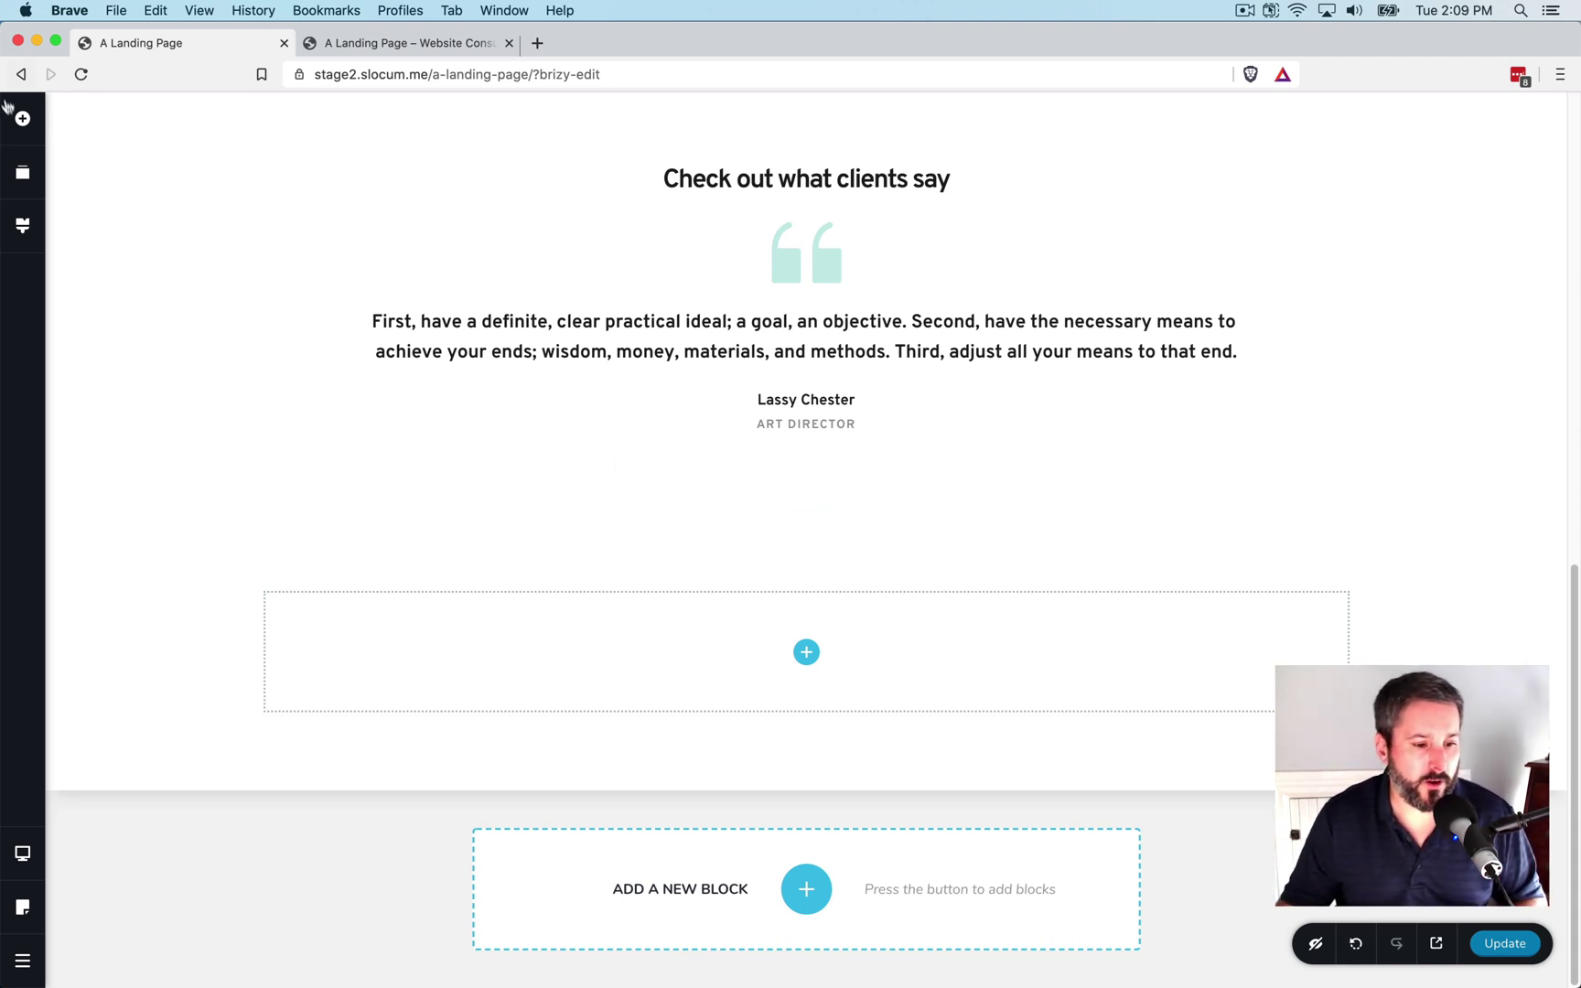
left_click(23, 124)
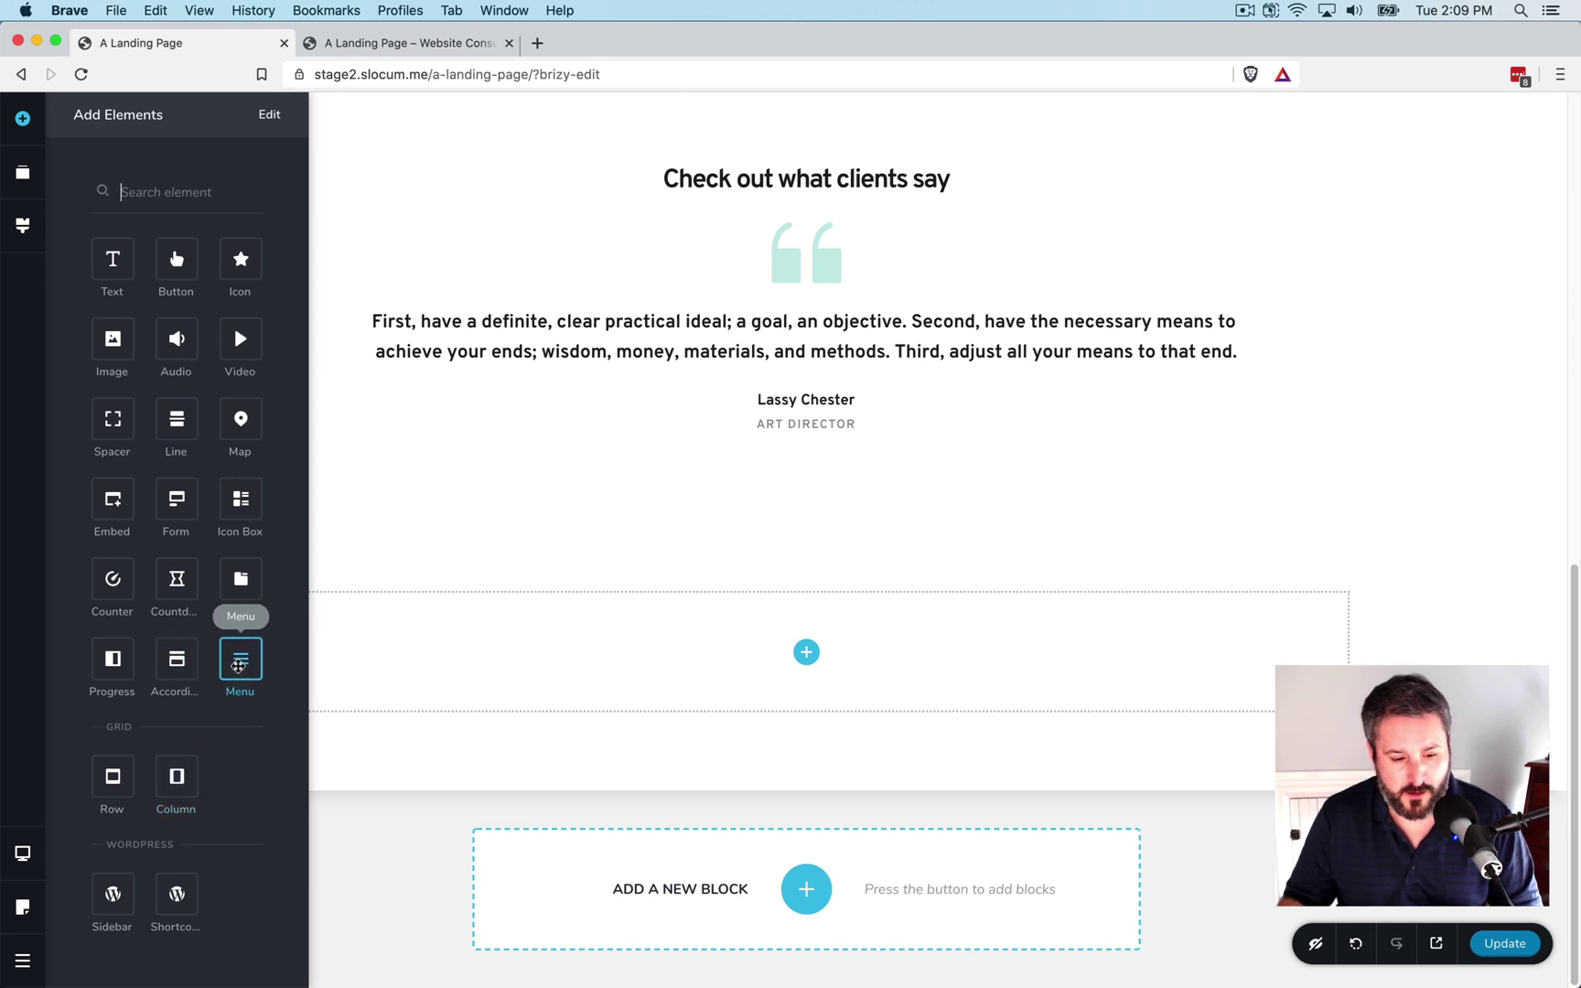
left_click_drag(238, 666, 807, 662)
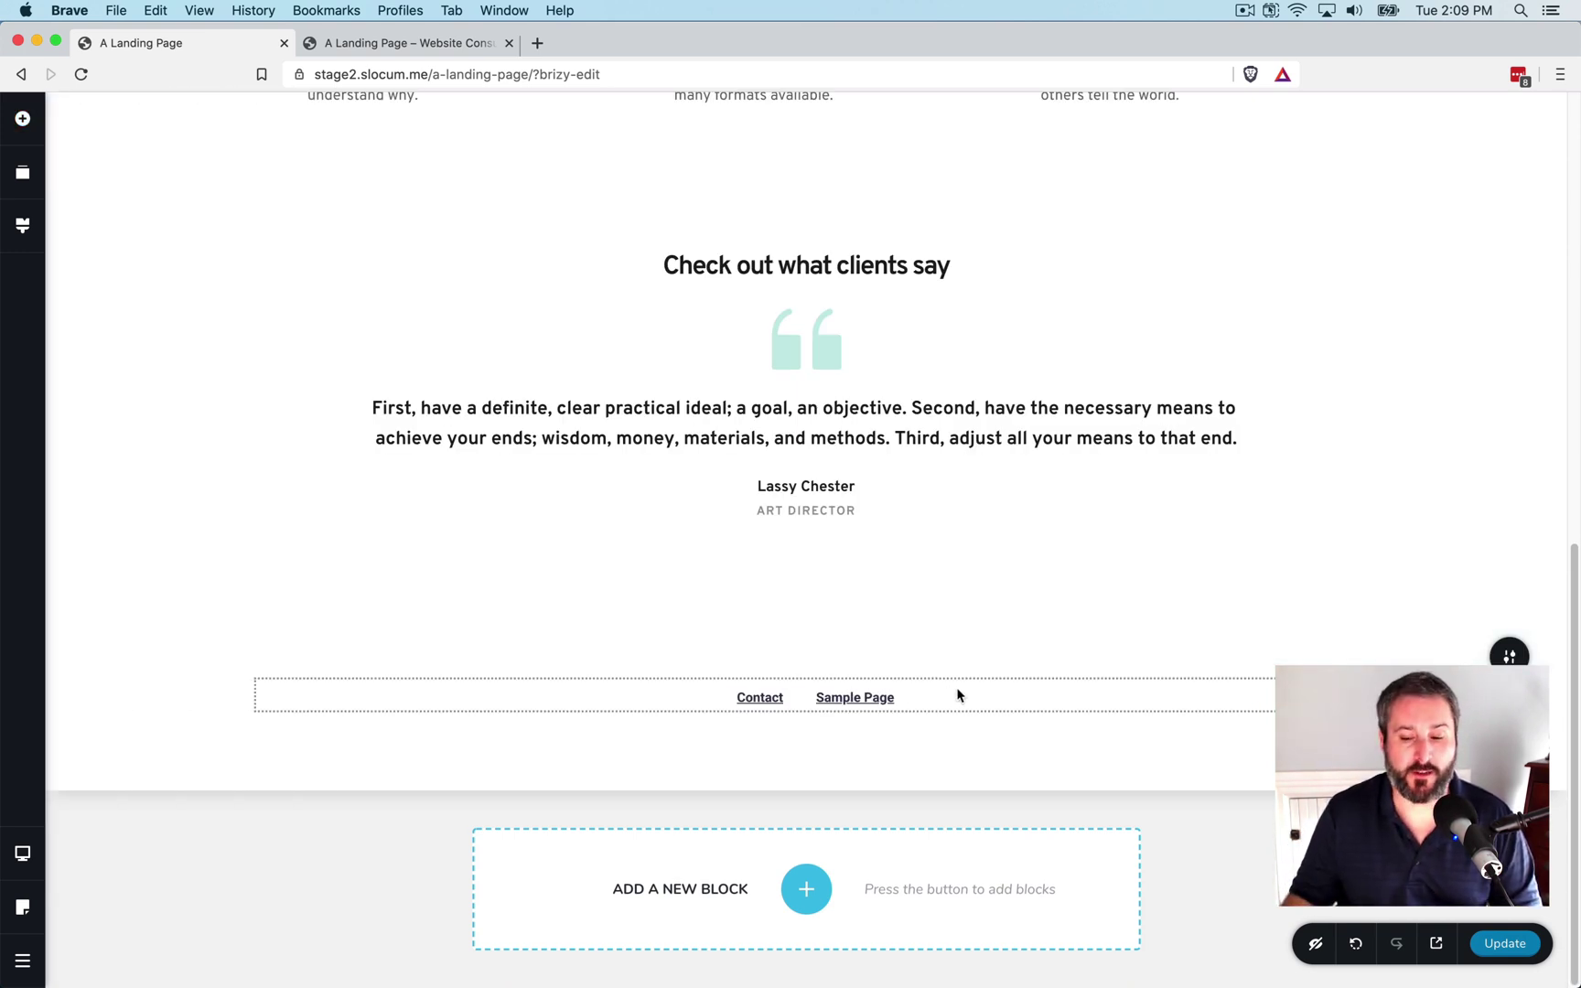
- Open the menu block's Width/Height settings, showing Boxed width at 100% and Auto height
mouse_move(1519, 659)
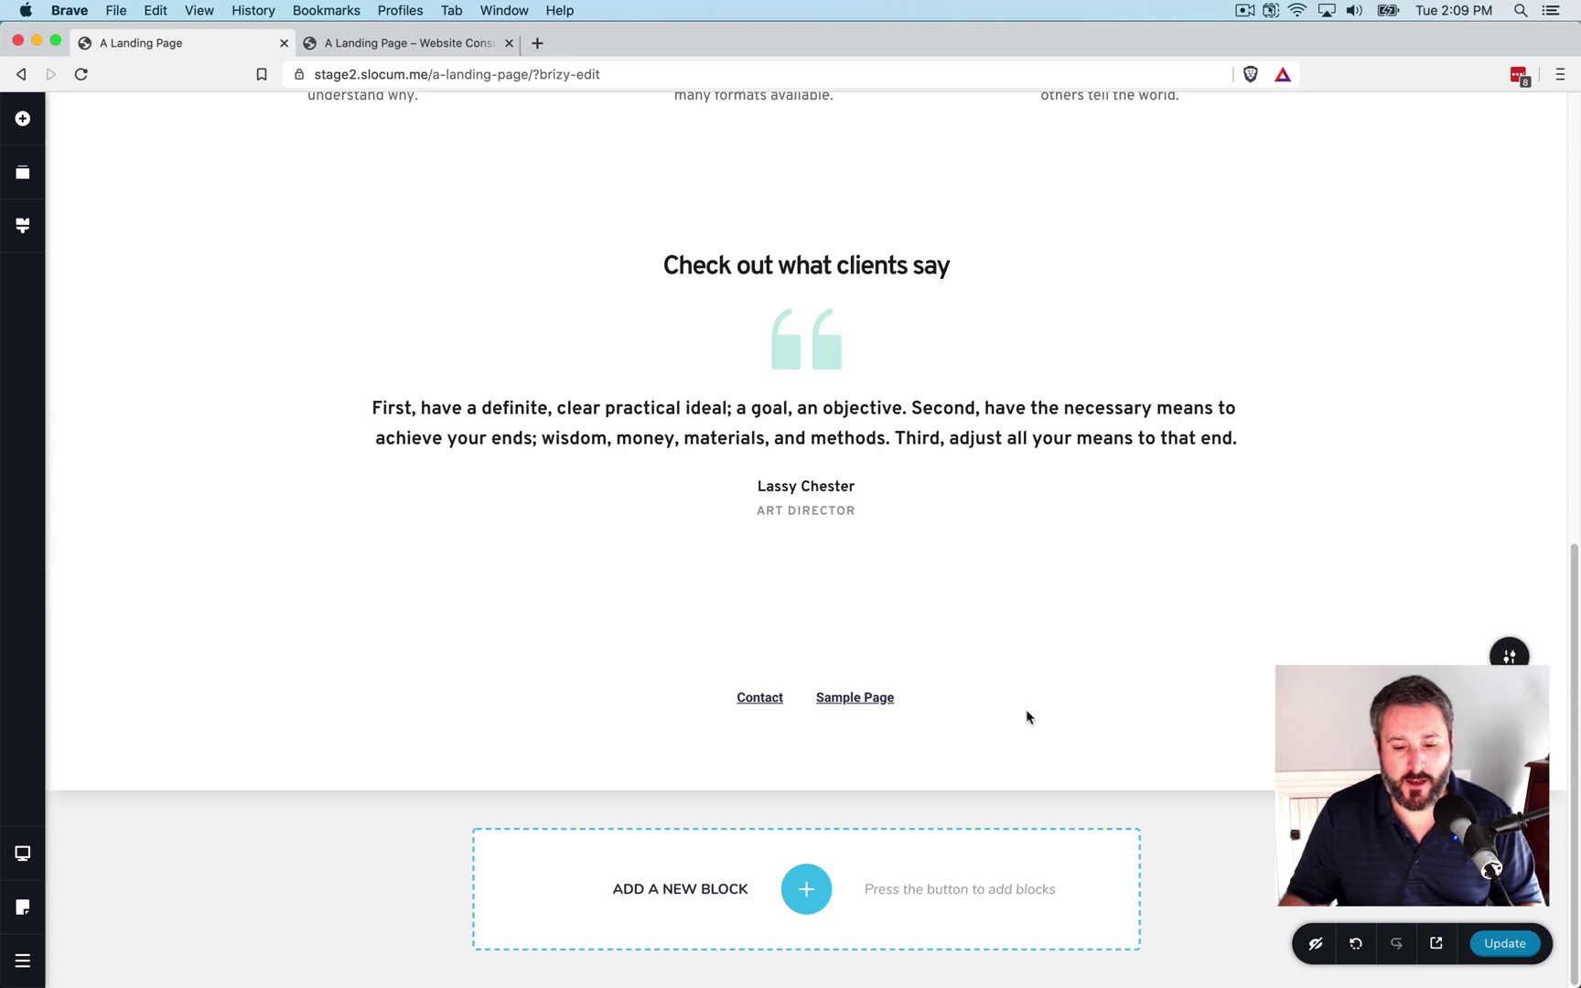
right_click(968, 705)
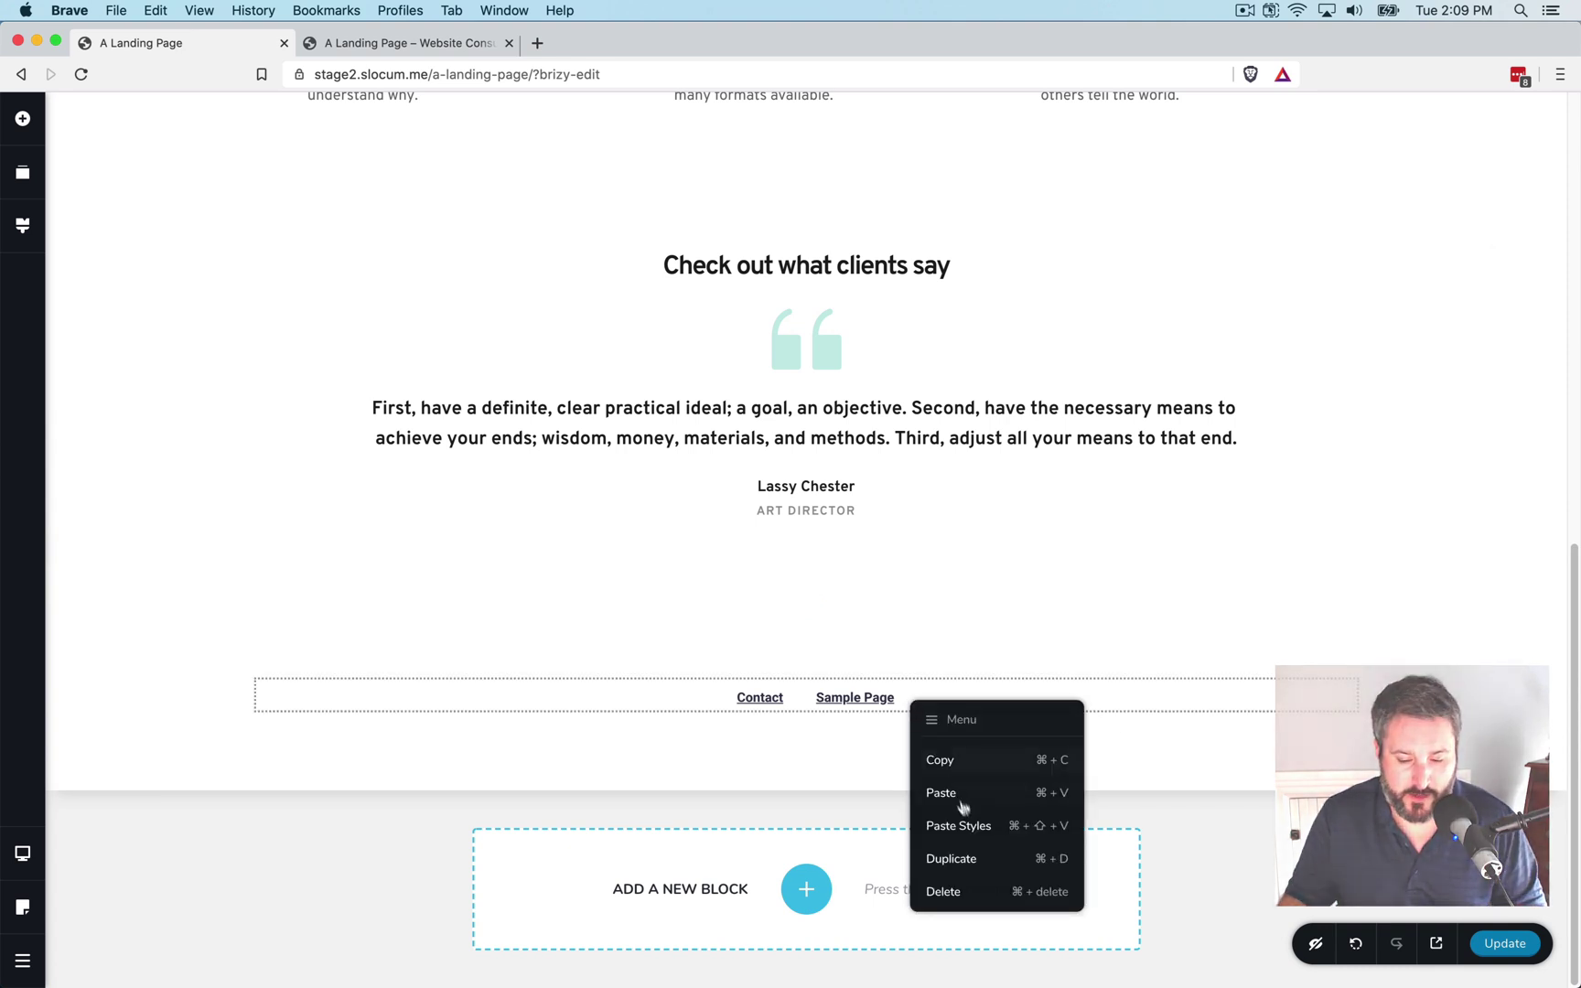
left_click(711, 707)
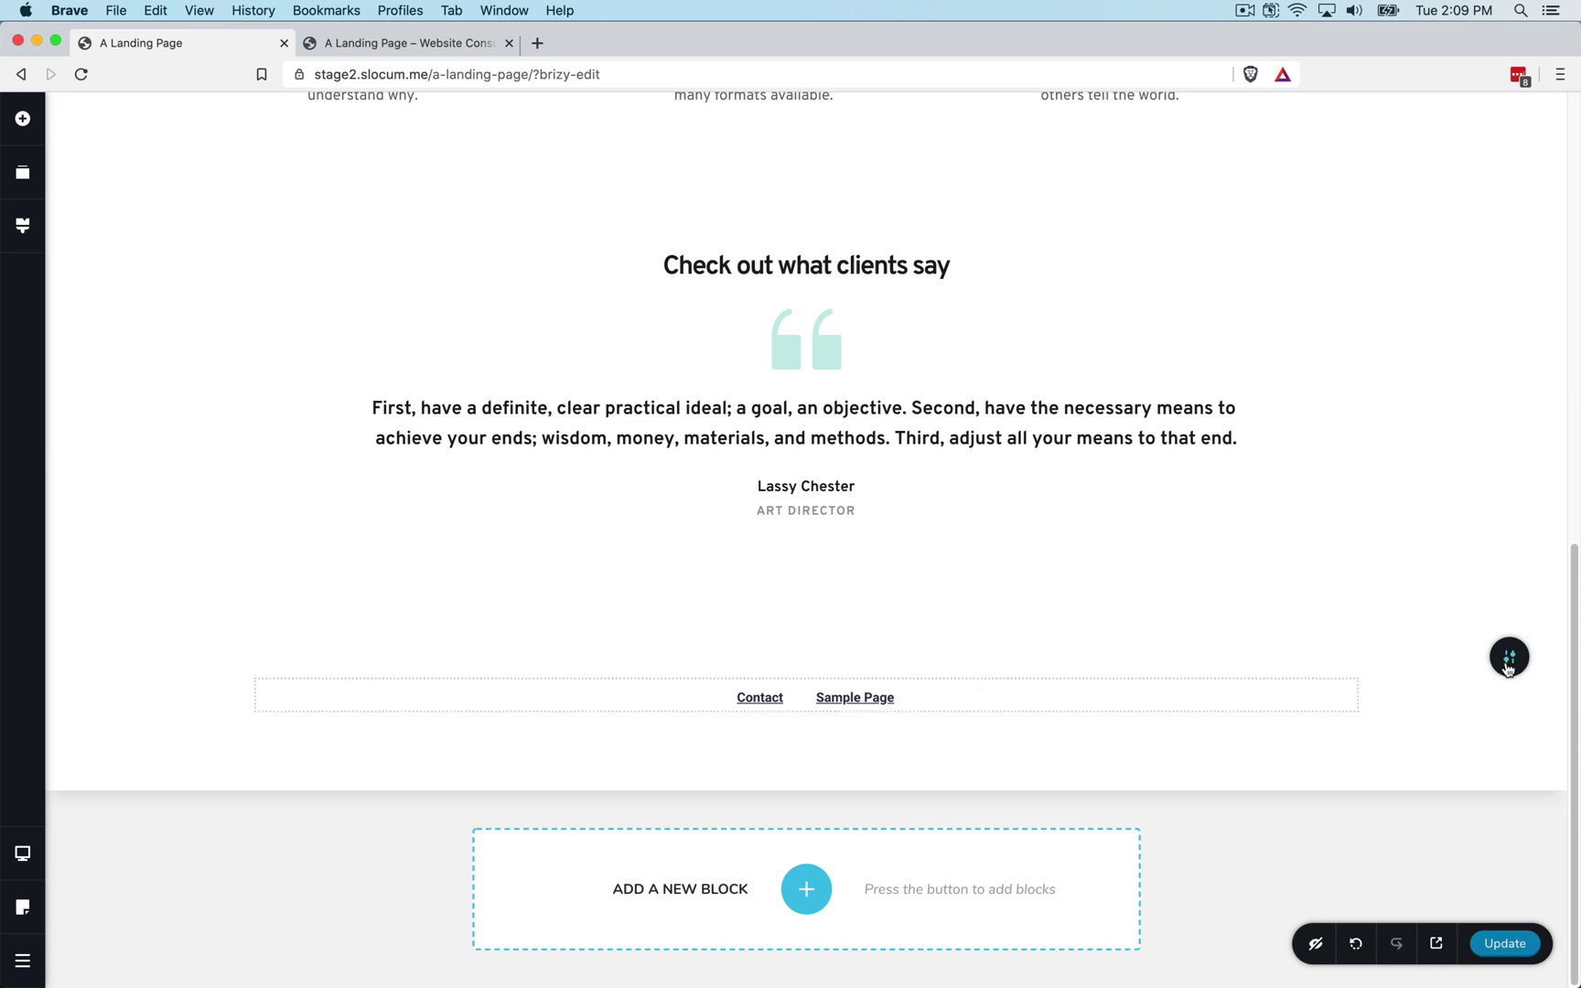
left_click(1260, 667)
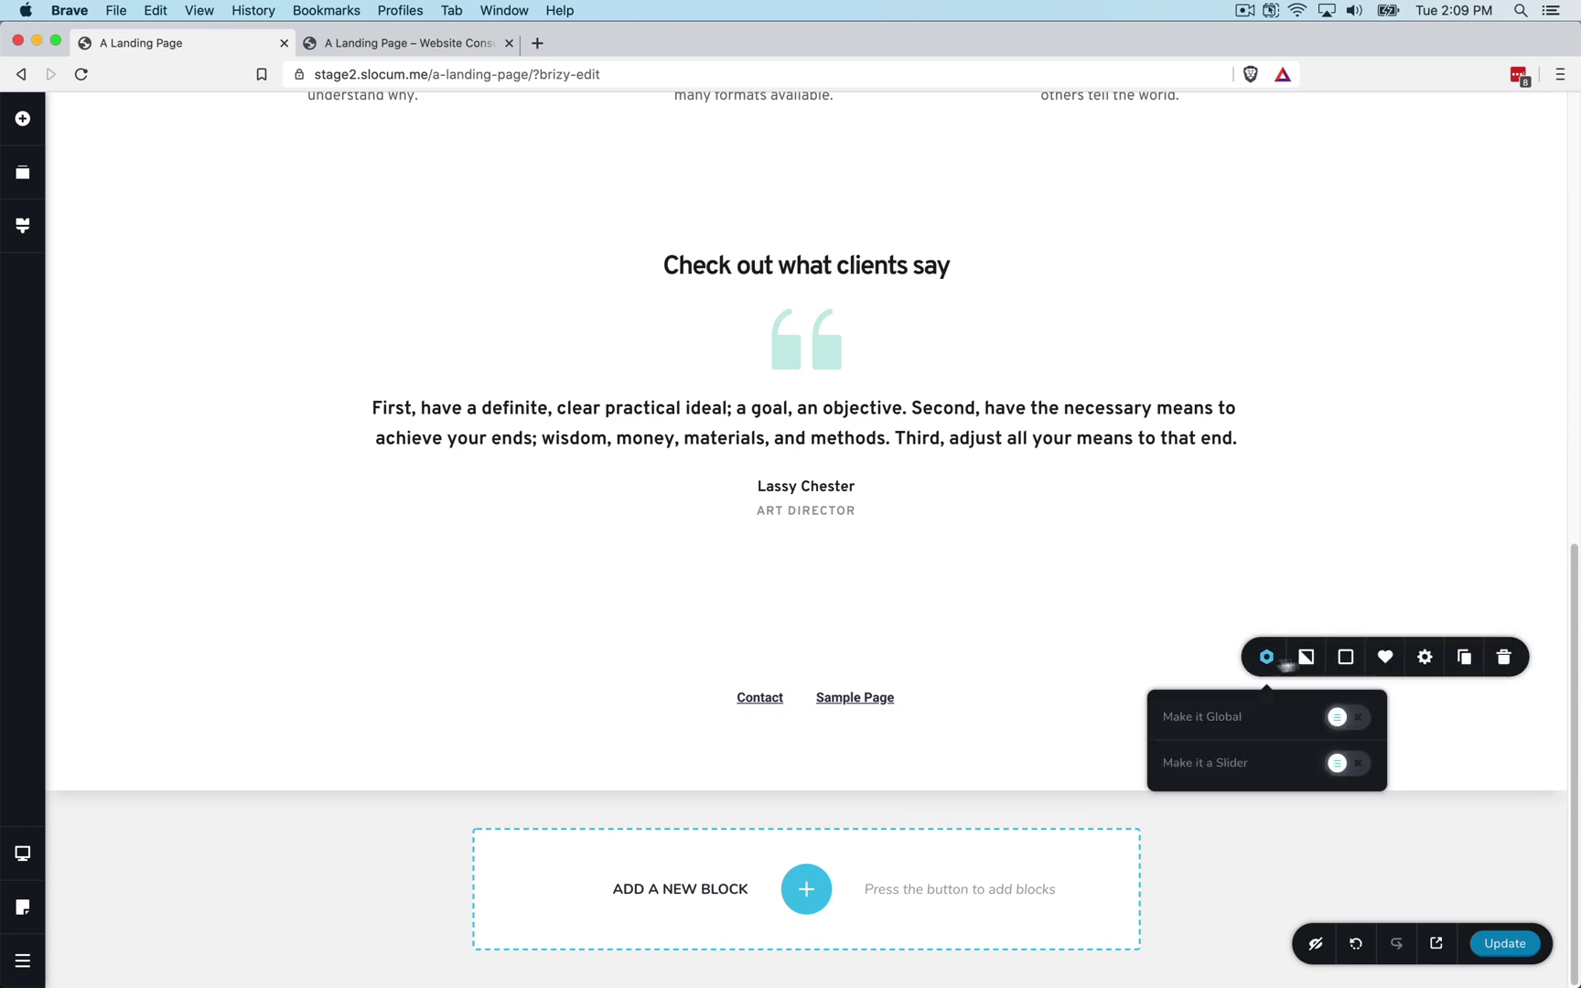
left_click(1424, 659)
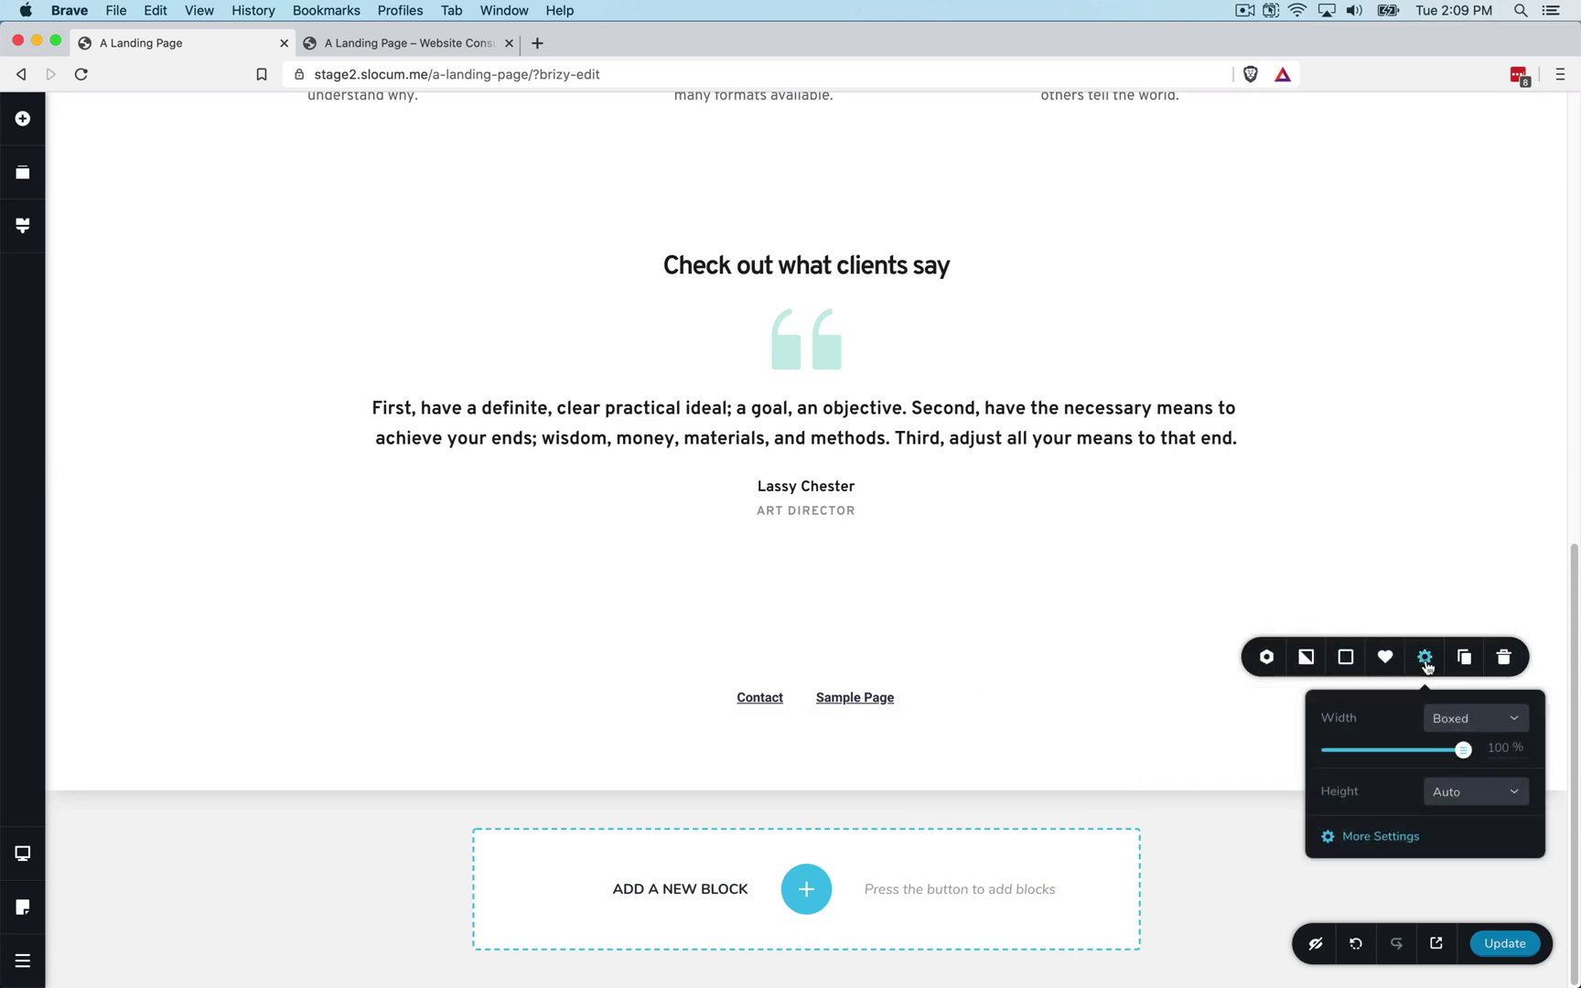
left_click(1186, 752)
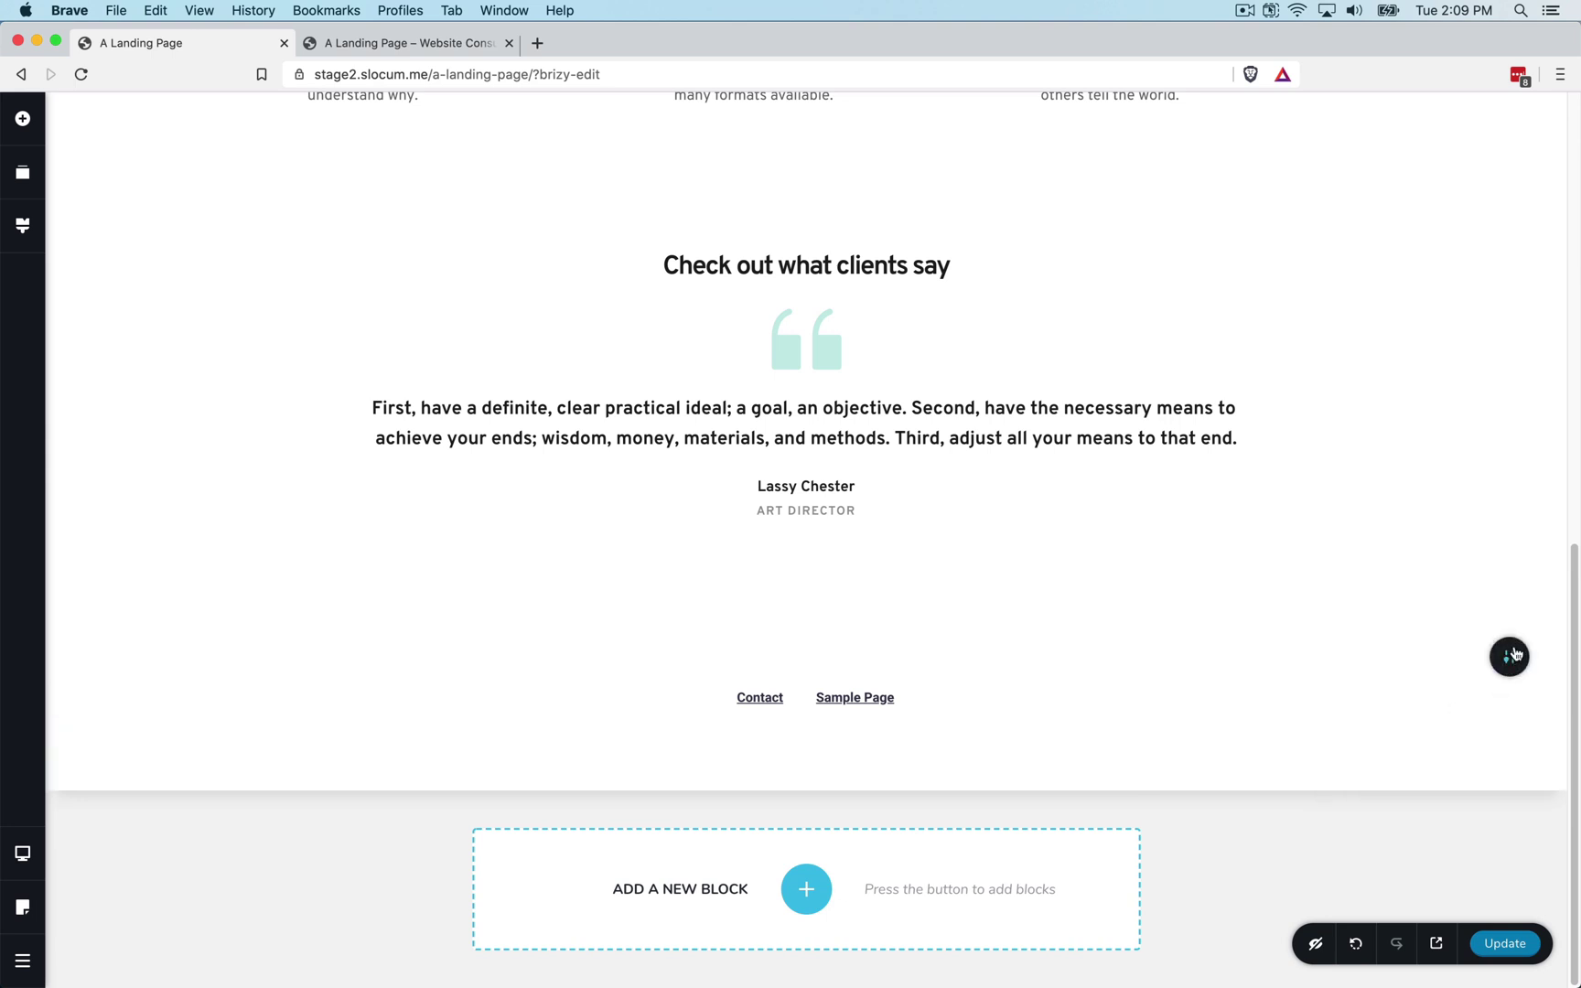
left_click(1424, 657)
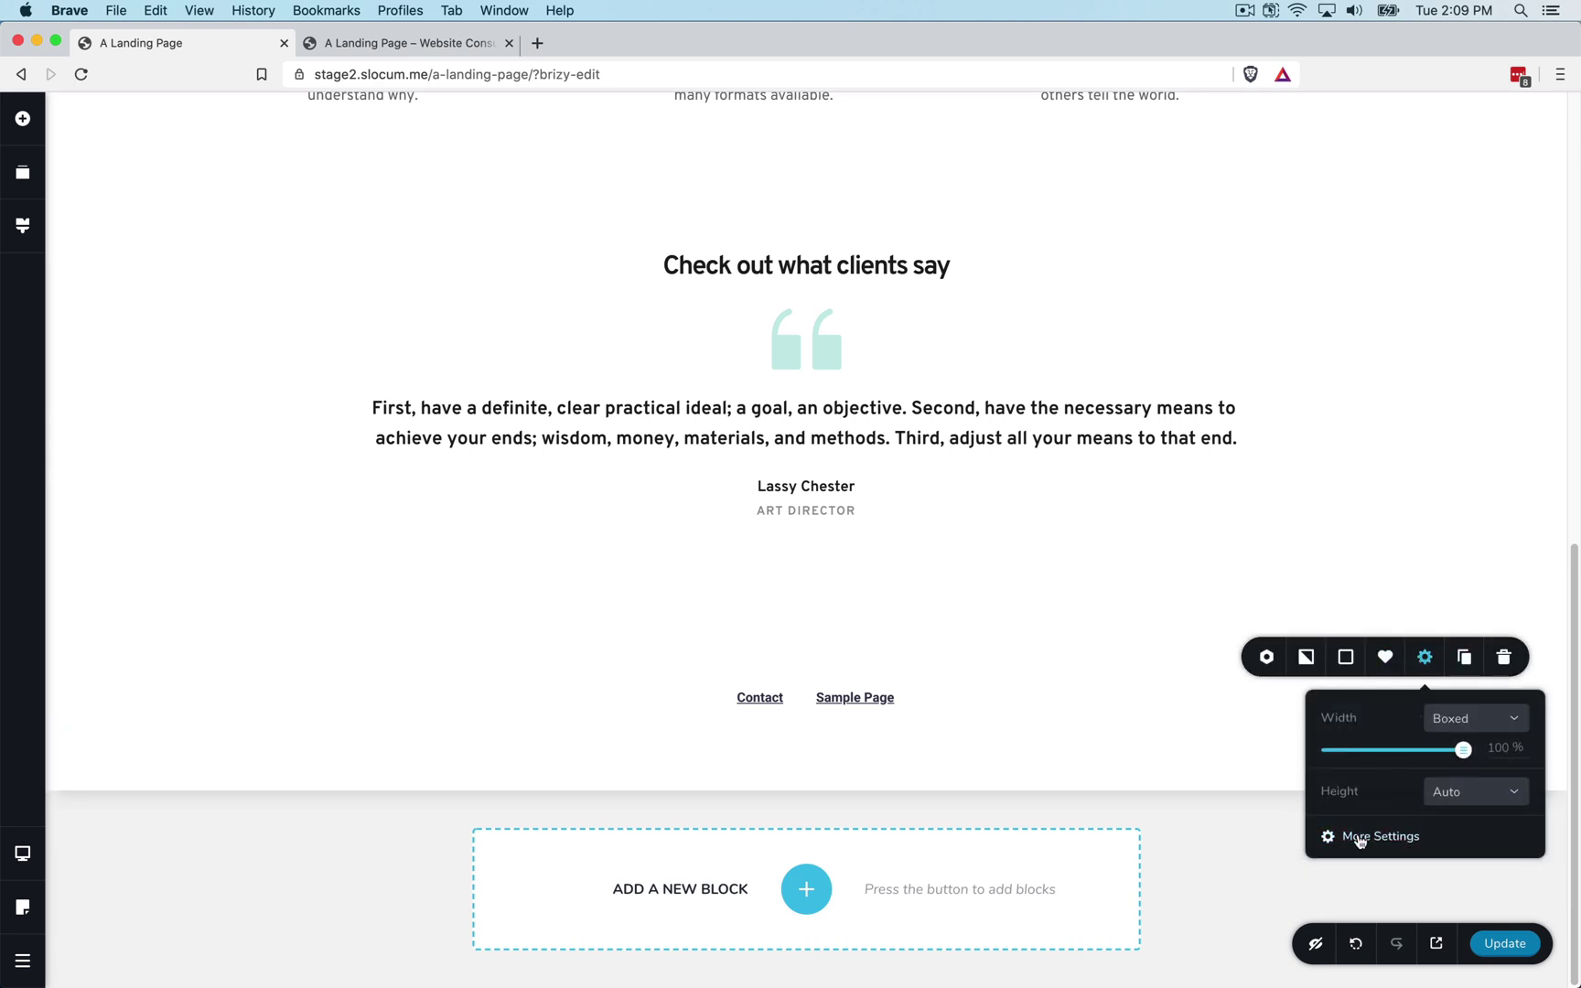
- Give the menu block a black slanted top divider in its styling settings and save with Update
left_click(1362, 835)
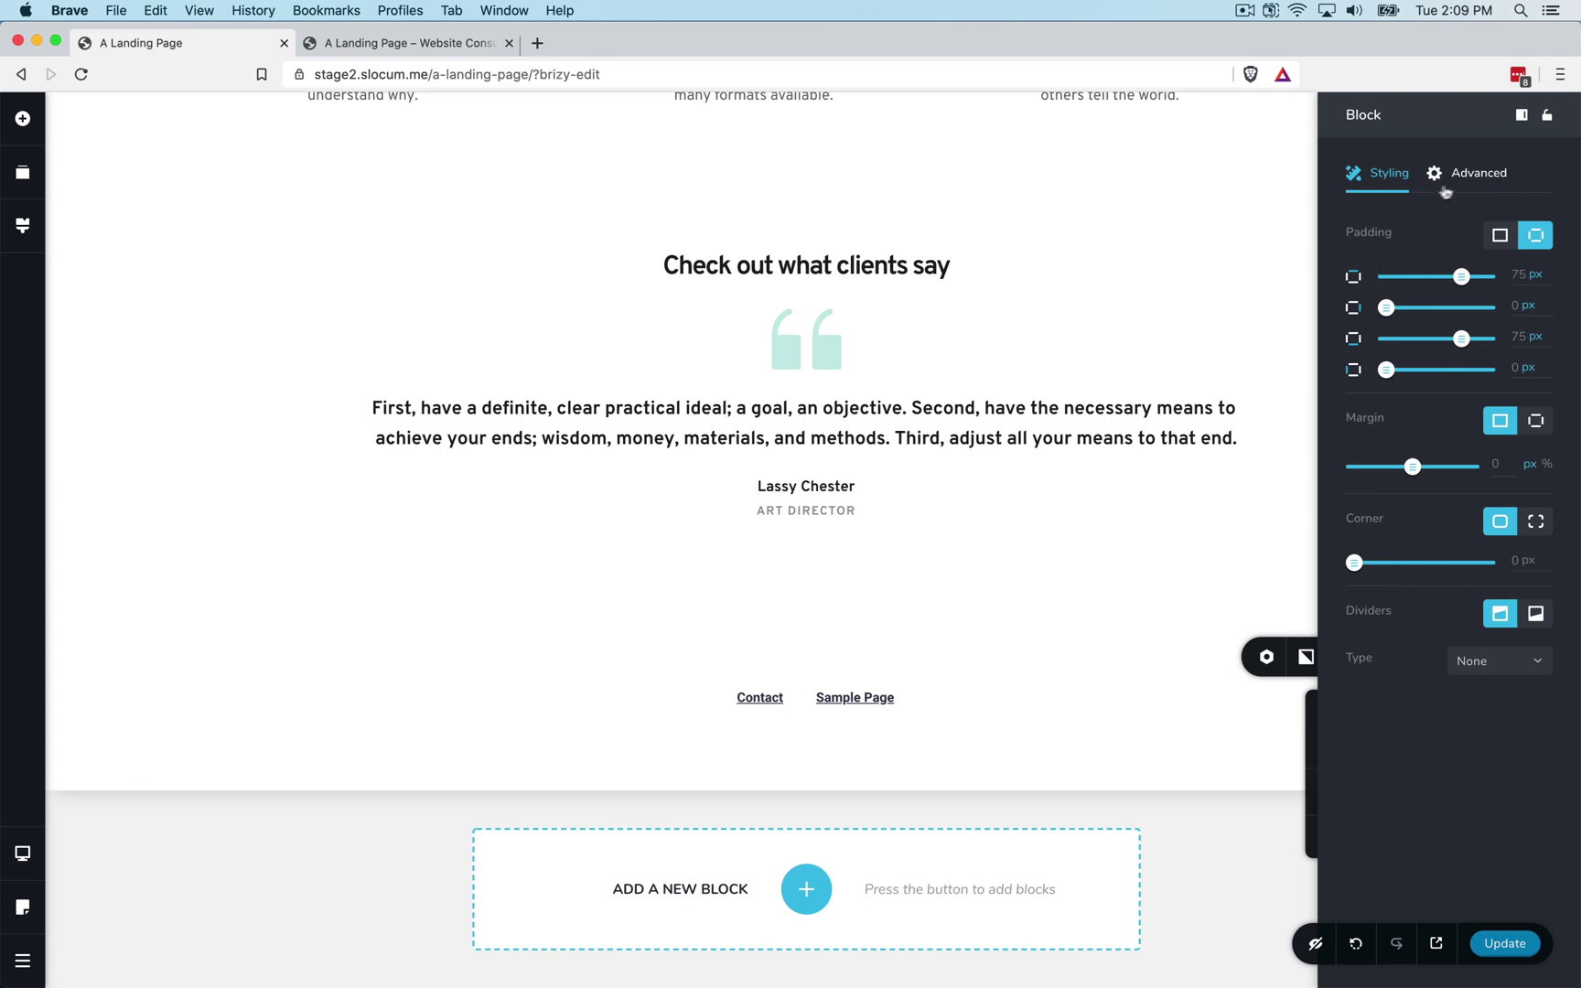
left_click(1450, 187)
left_click(1373, 181)
left_click(1501, 663)
left_click(1499, 743)
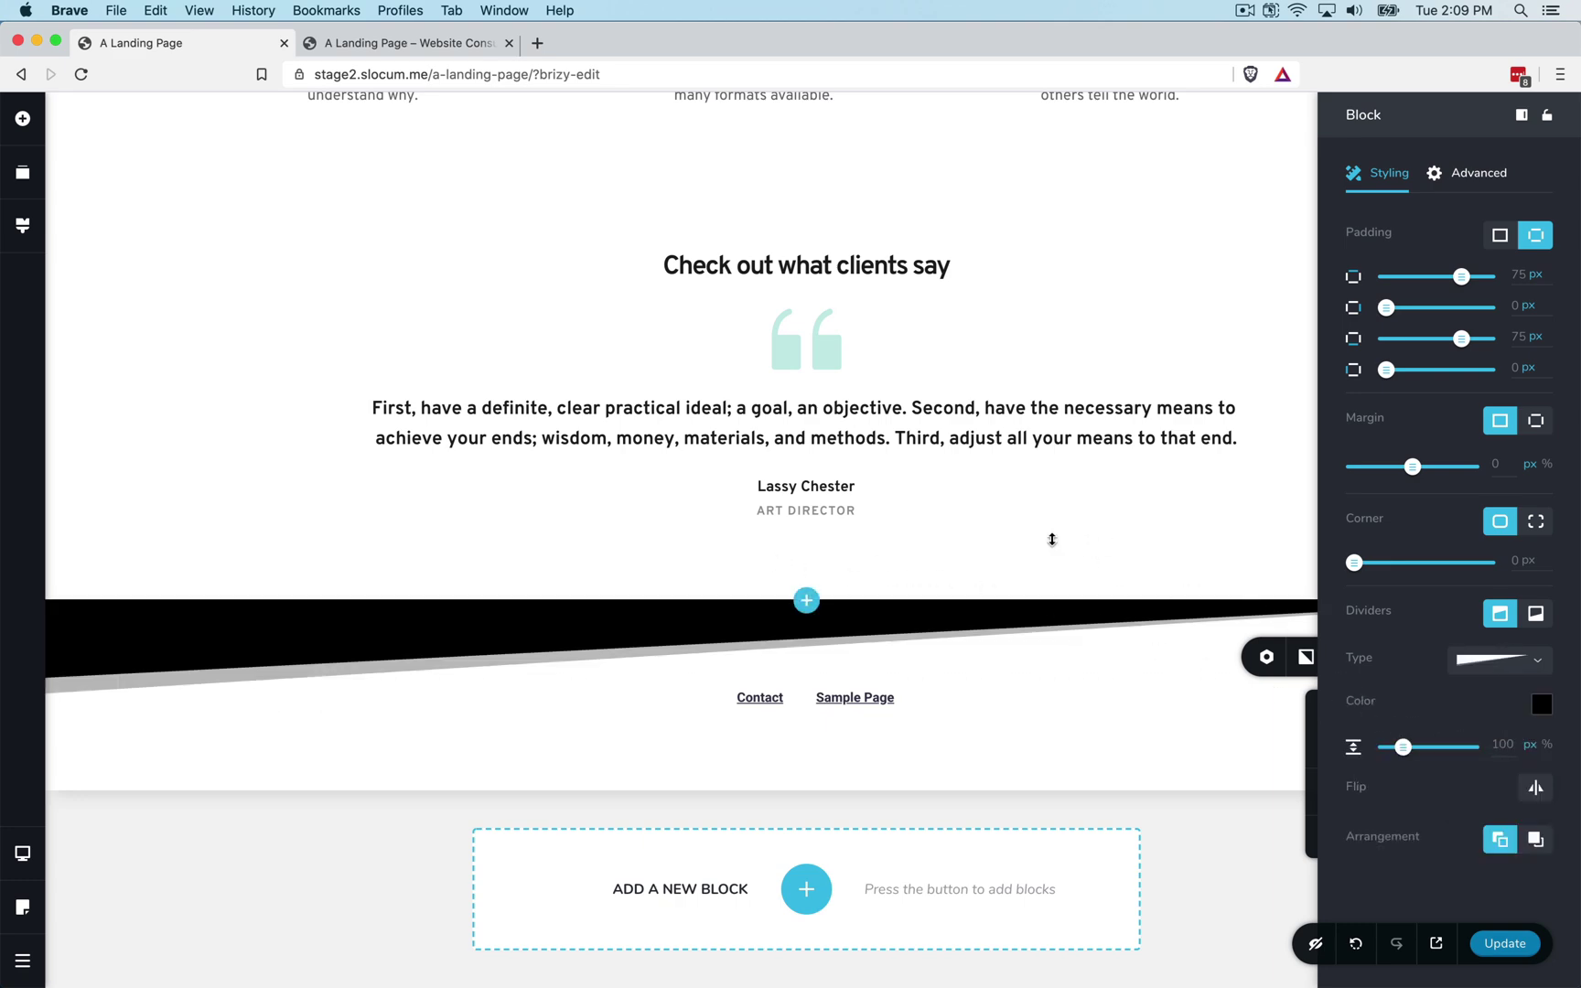
scroll(1052, 559, "up", 4)
scroll(1058, 574, "up", 6)
scroll(1057, 573, "down", 10)
left_click(1519, 954)
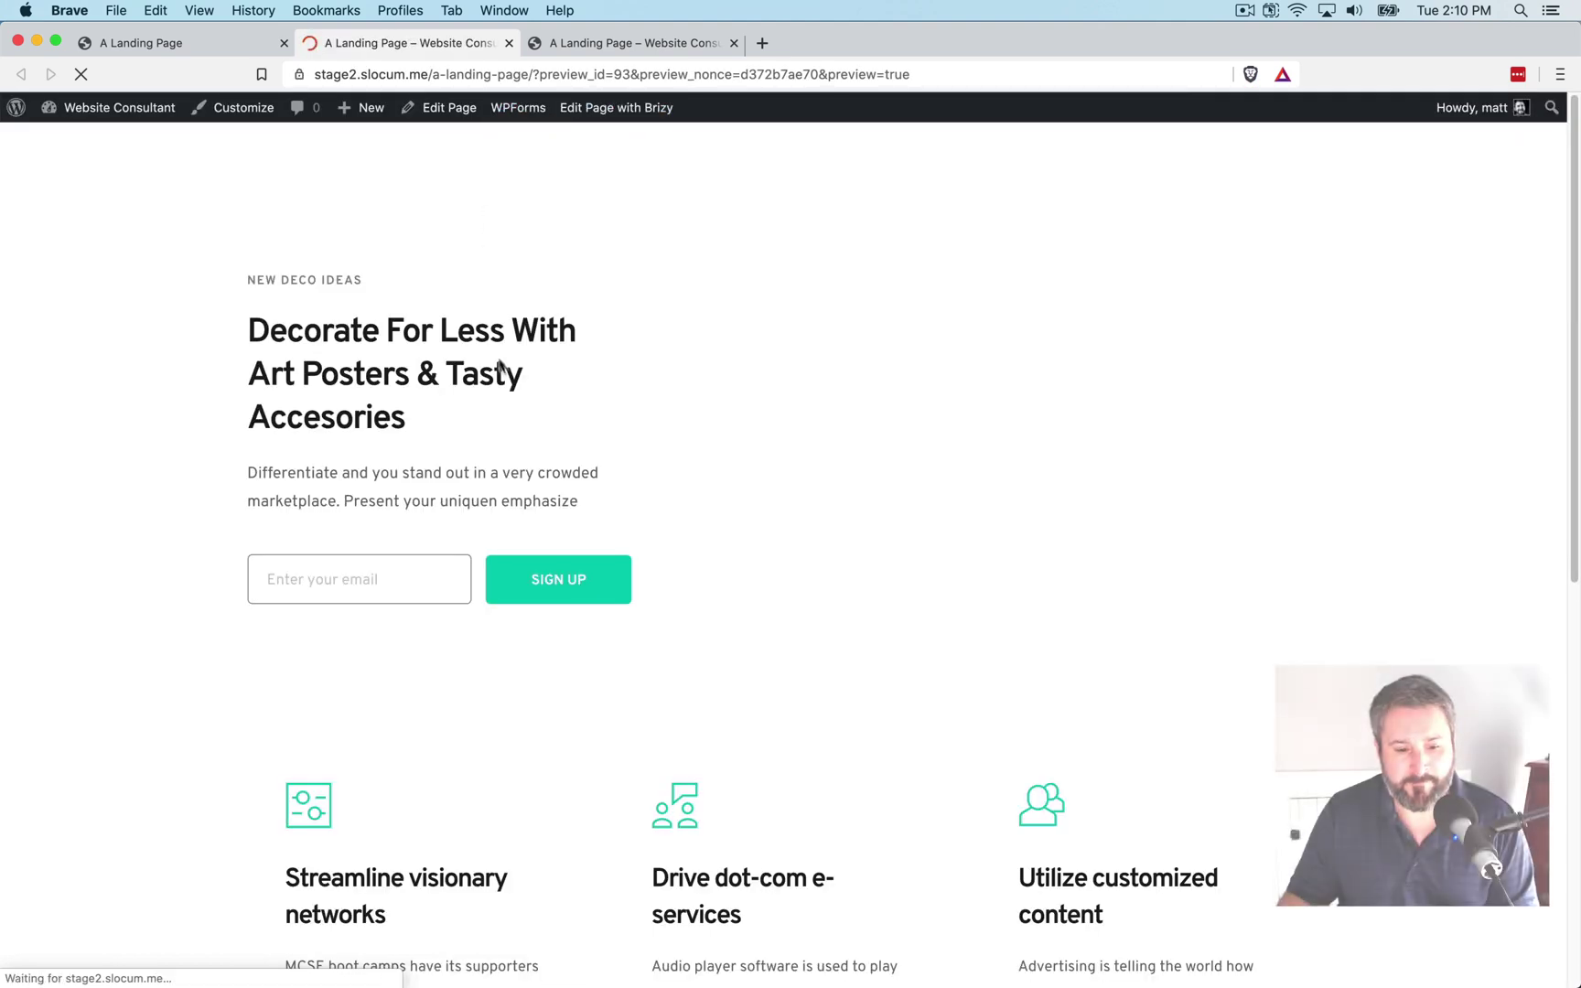
- Open the site's home page via Website Consultant in a new tab
scroll(519, 375, "down", 10)
scroll(519, 374, "up", 10)
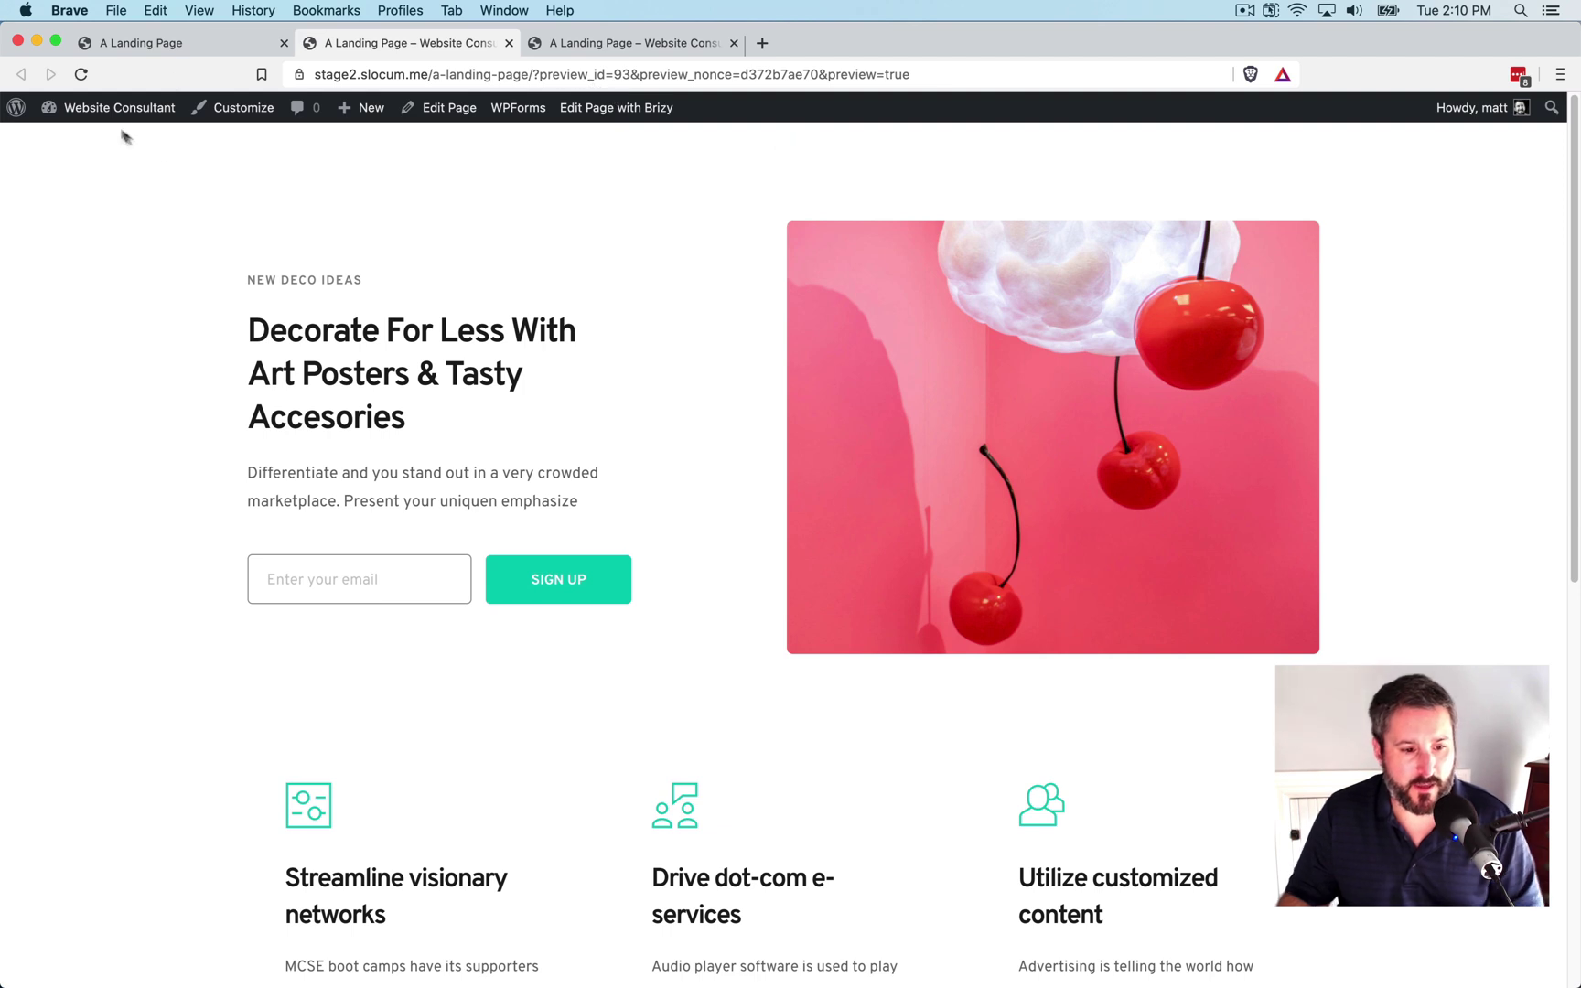
mouse_move(103, 111)
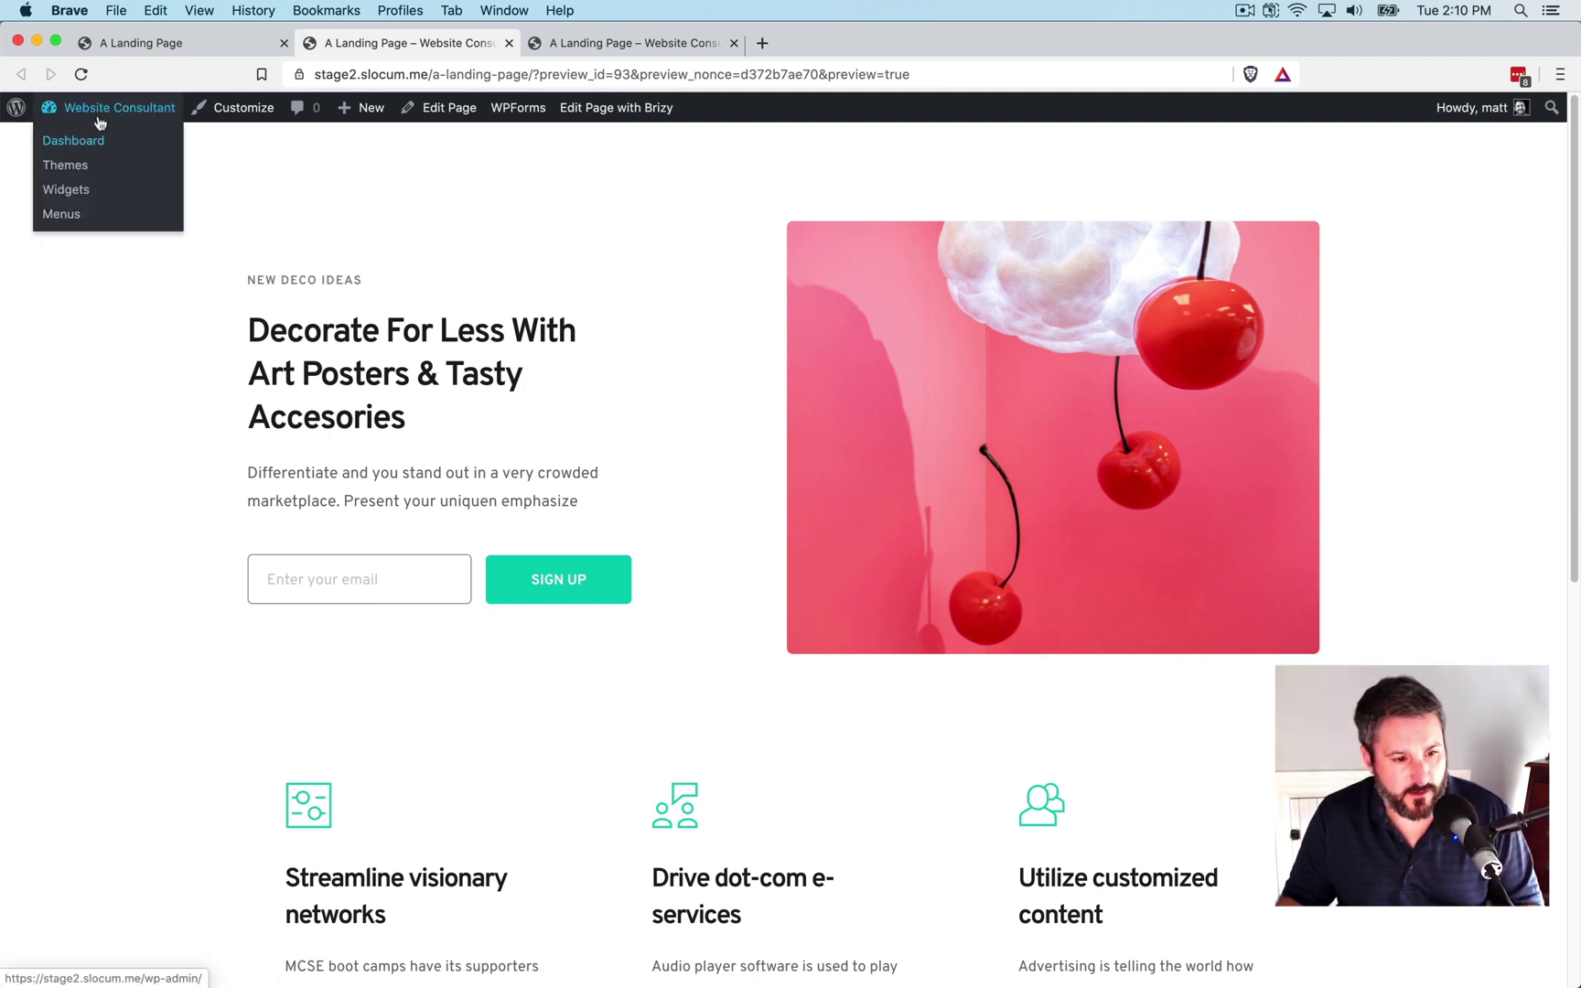
left_click(102, 111, "super")
left_click(557, 42)
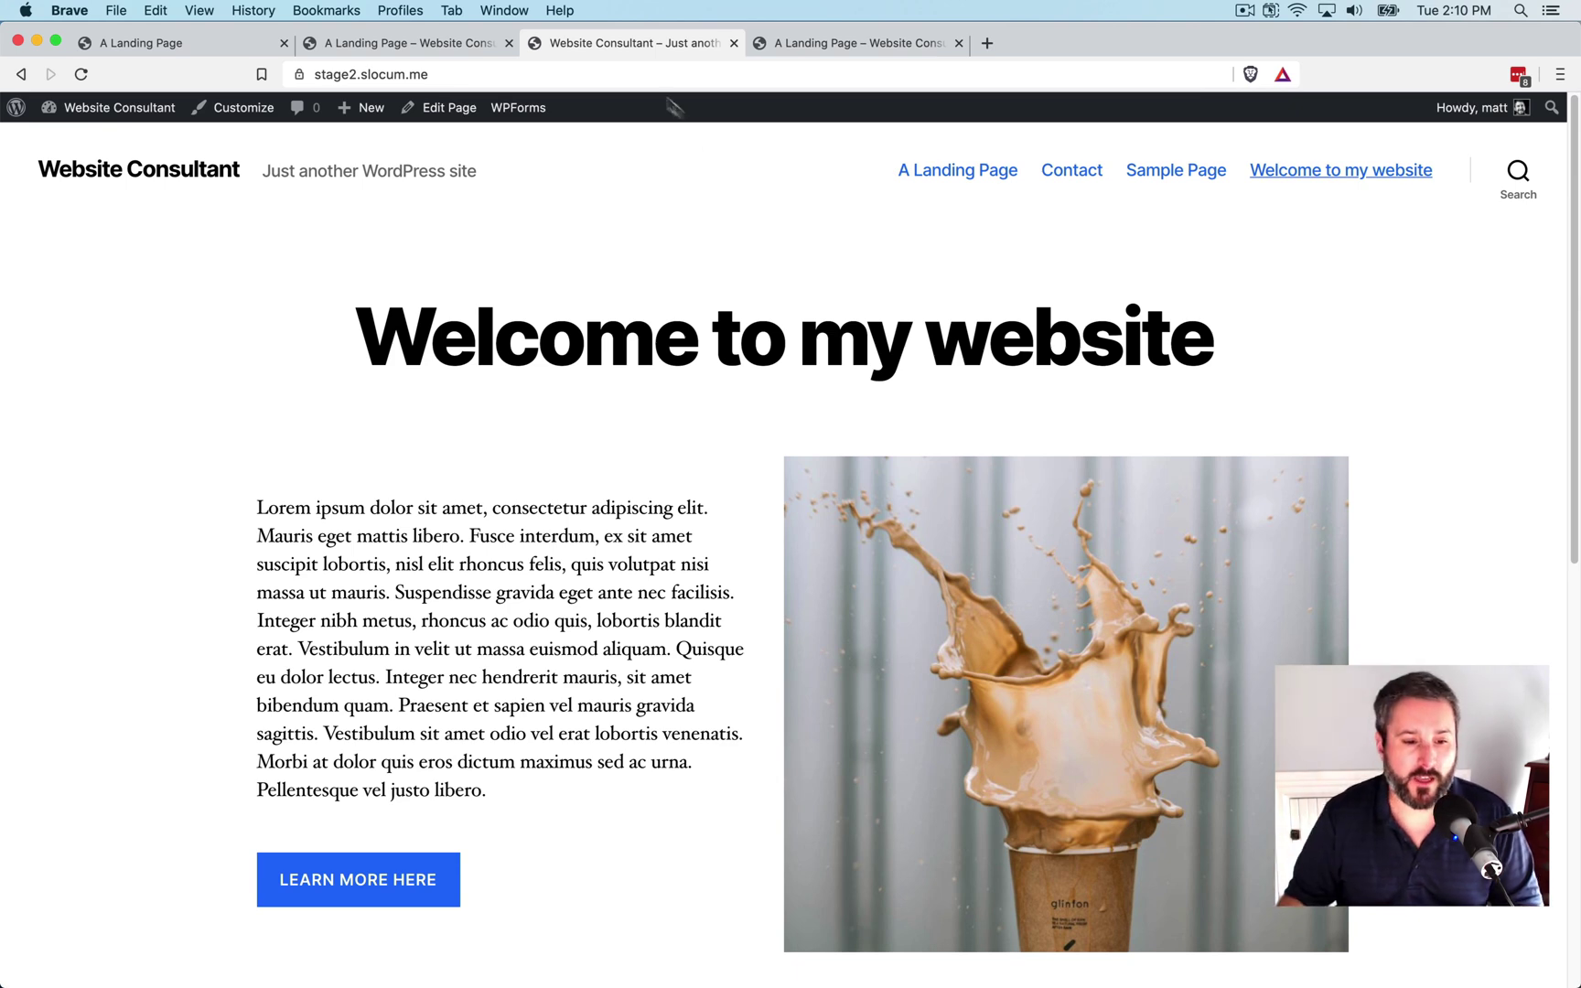
- Return to the A Landing Page preview and scroll through its cherries hero and sections
left_click(435, 45)
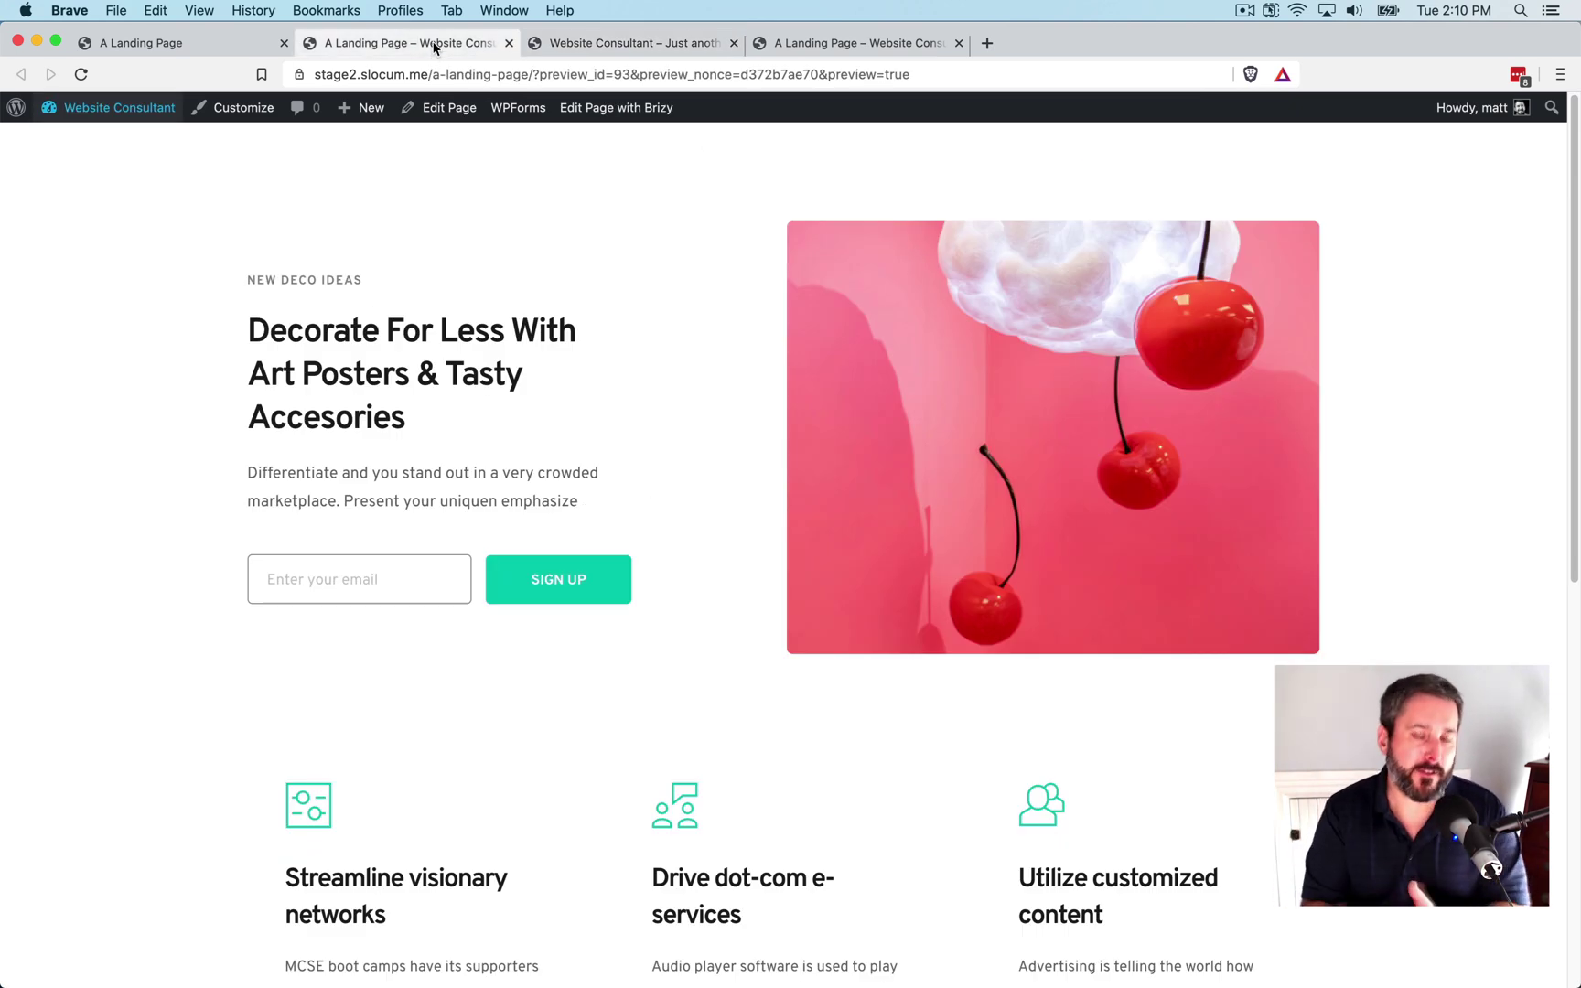
scroll(502, 274, "down", 10)
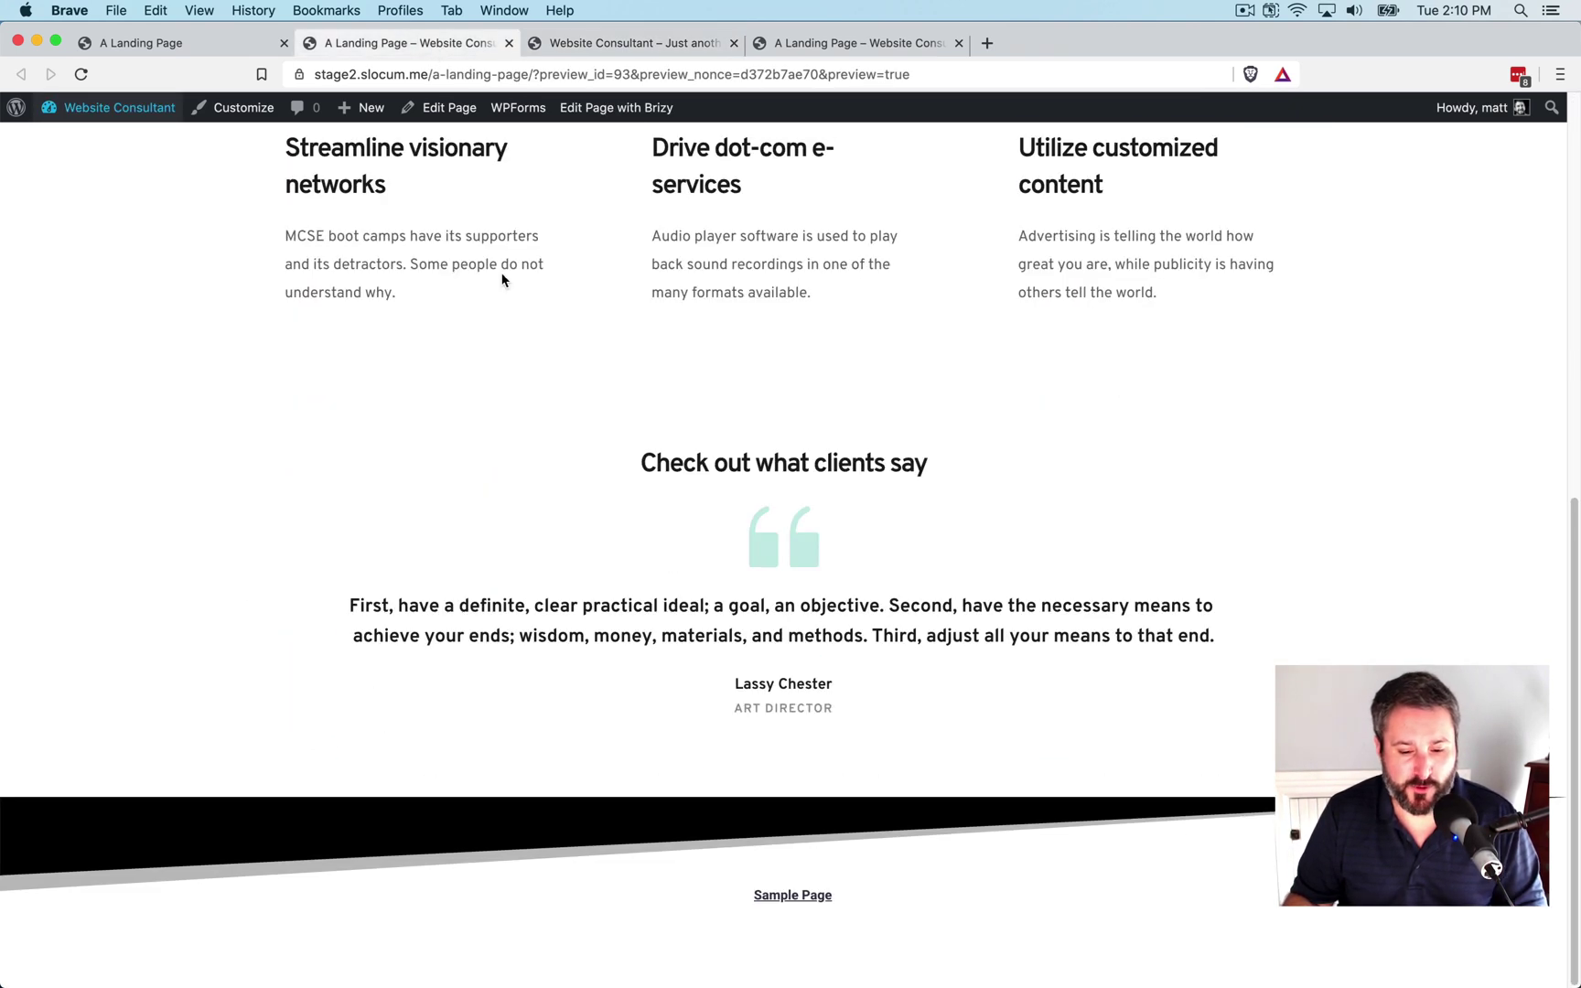
scroll(502, 279, "up", 7)
scroll(499, 282, "up", 1)
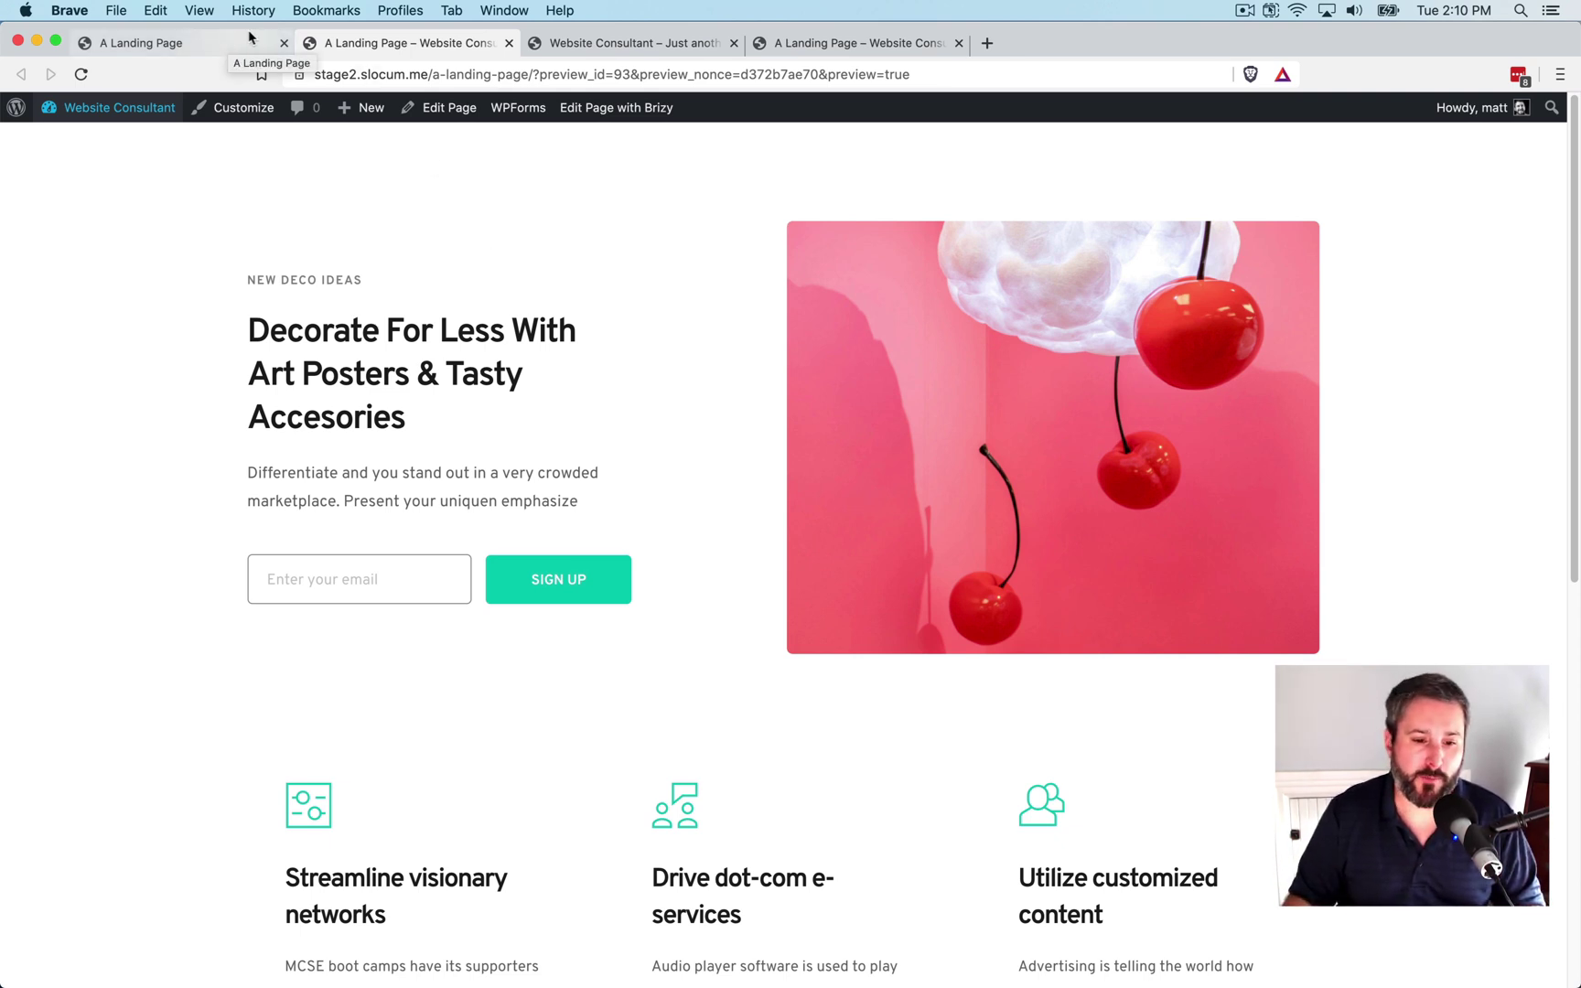
- Reopen the landing page in the Brizy editor and bring up the Reorder Blocks list
left_click(611, 108)
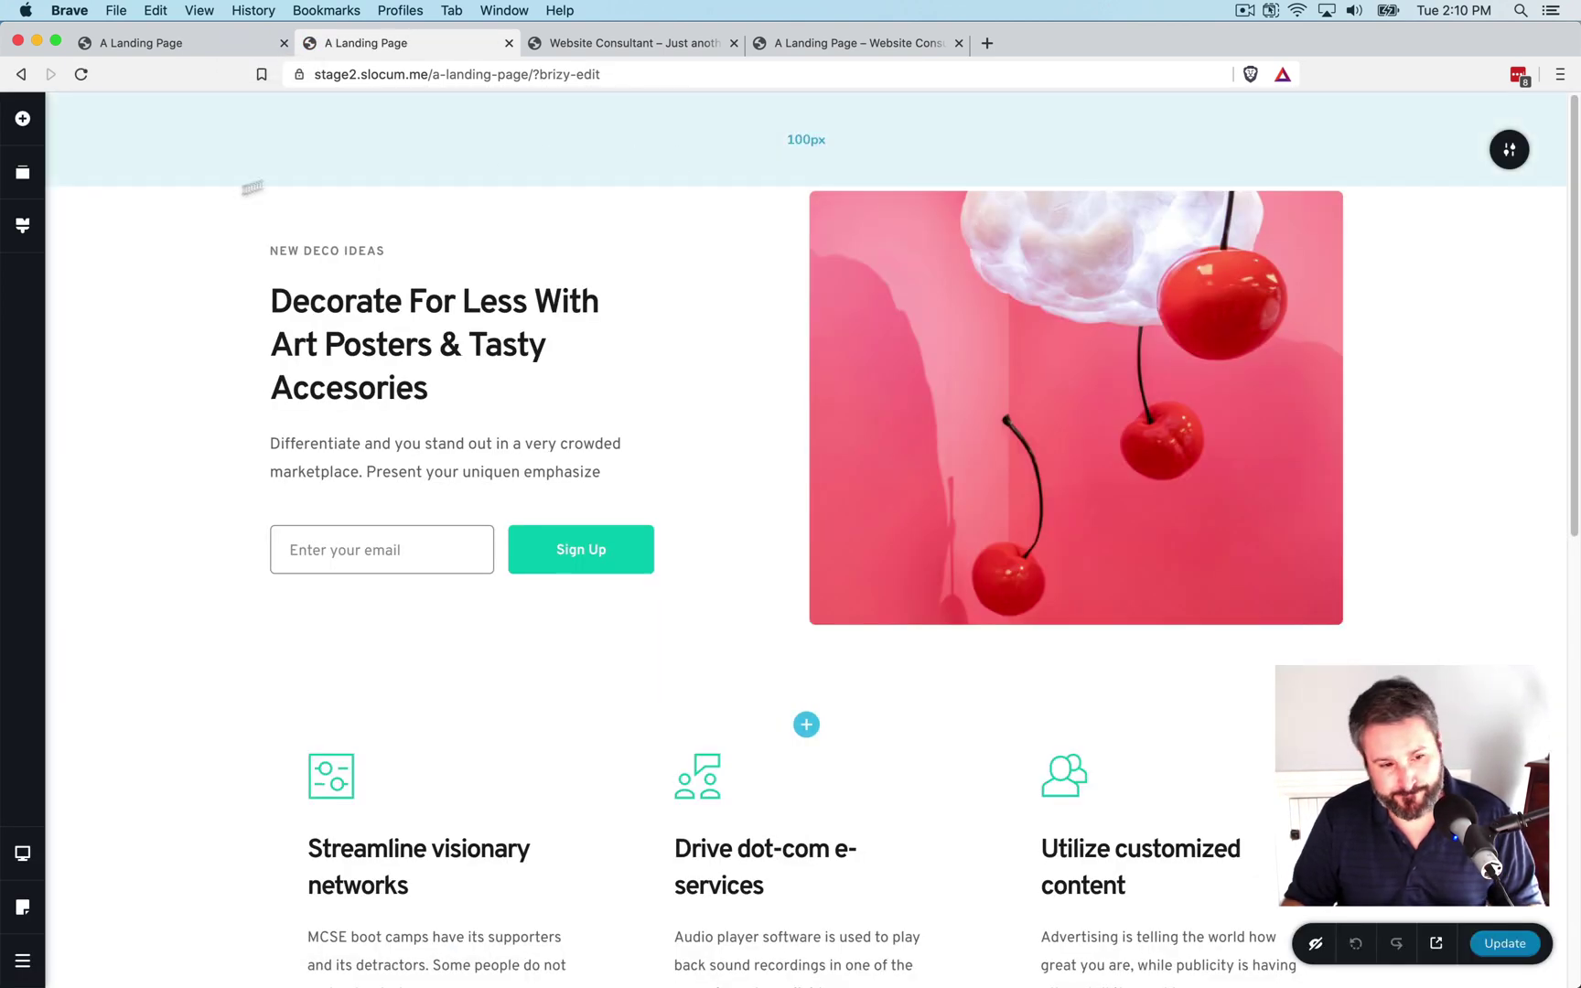
left_click(22, 225)
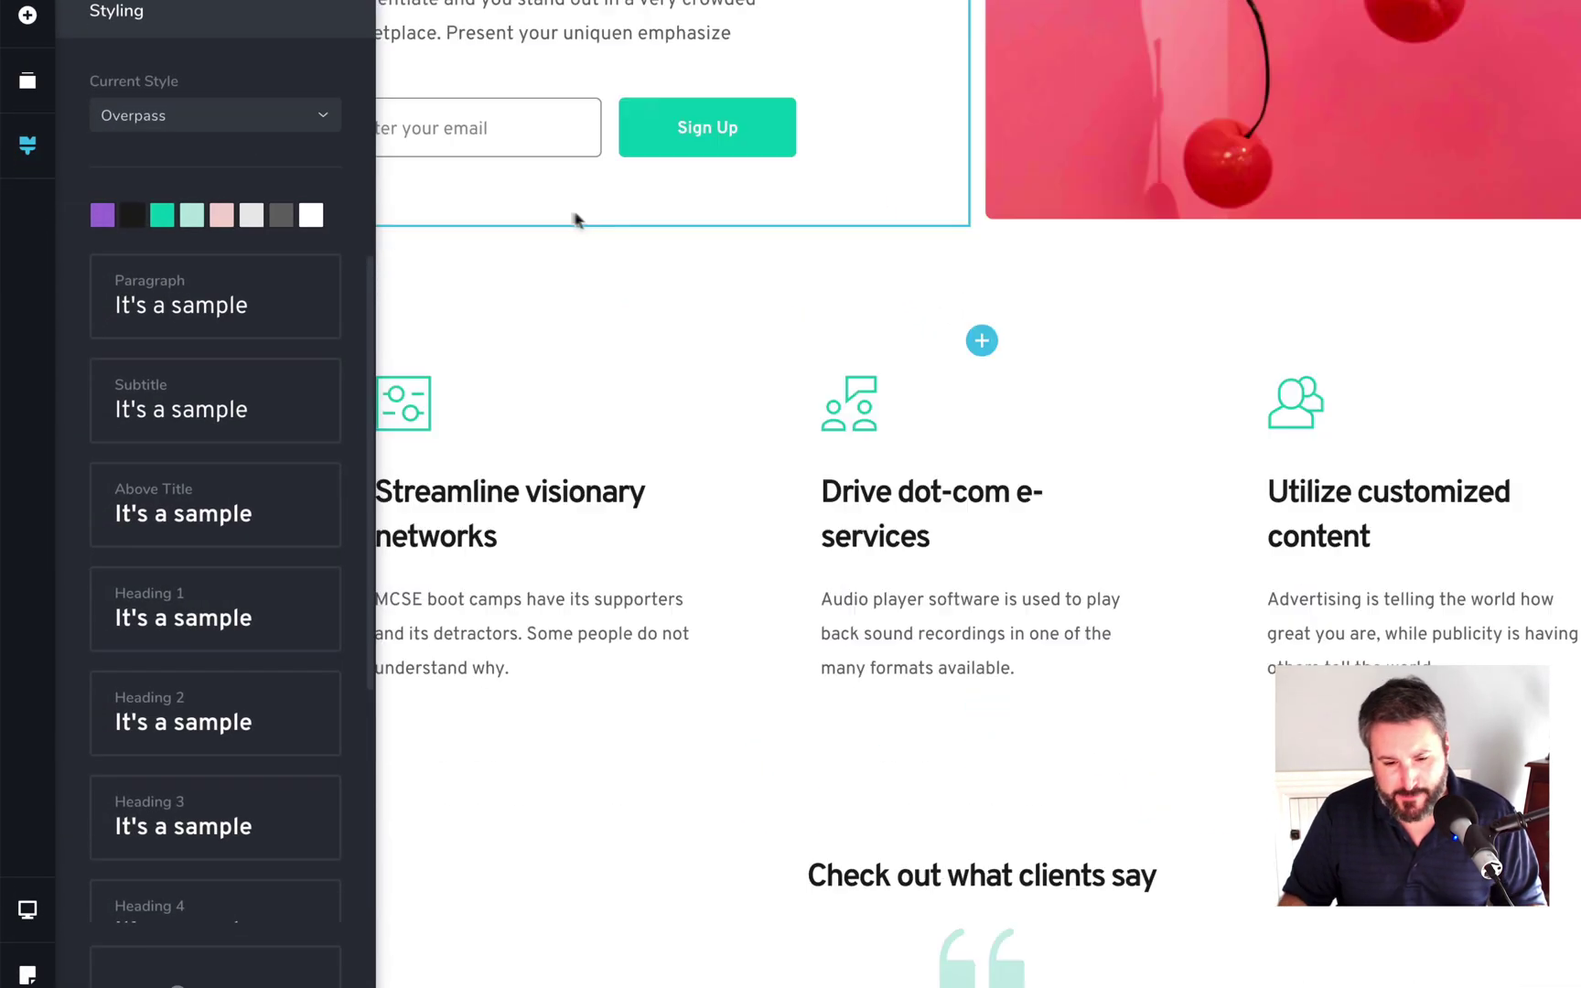
left_click(27, 82)
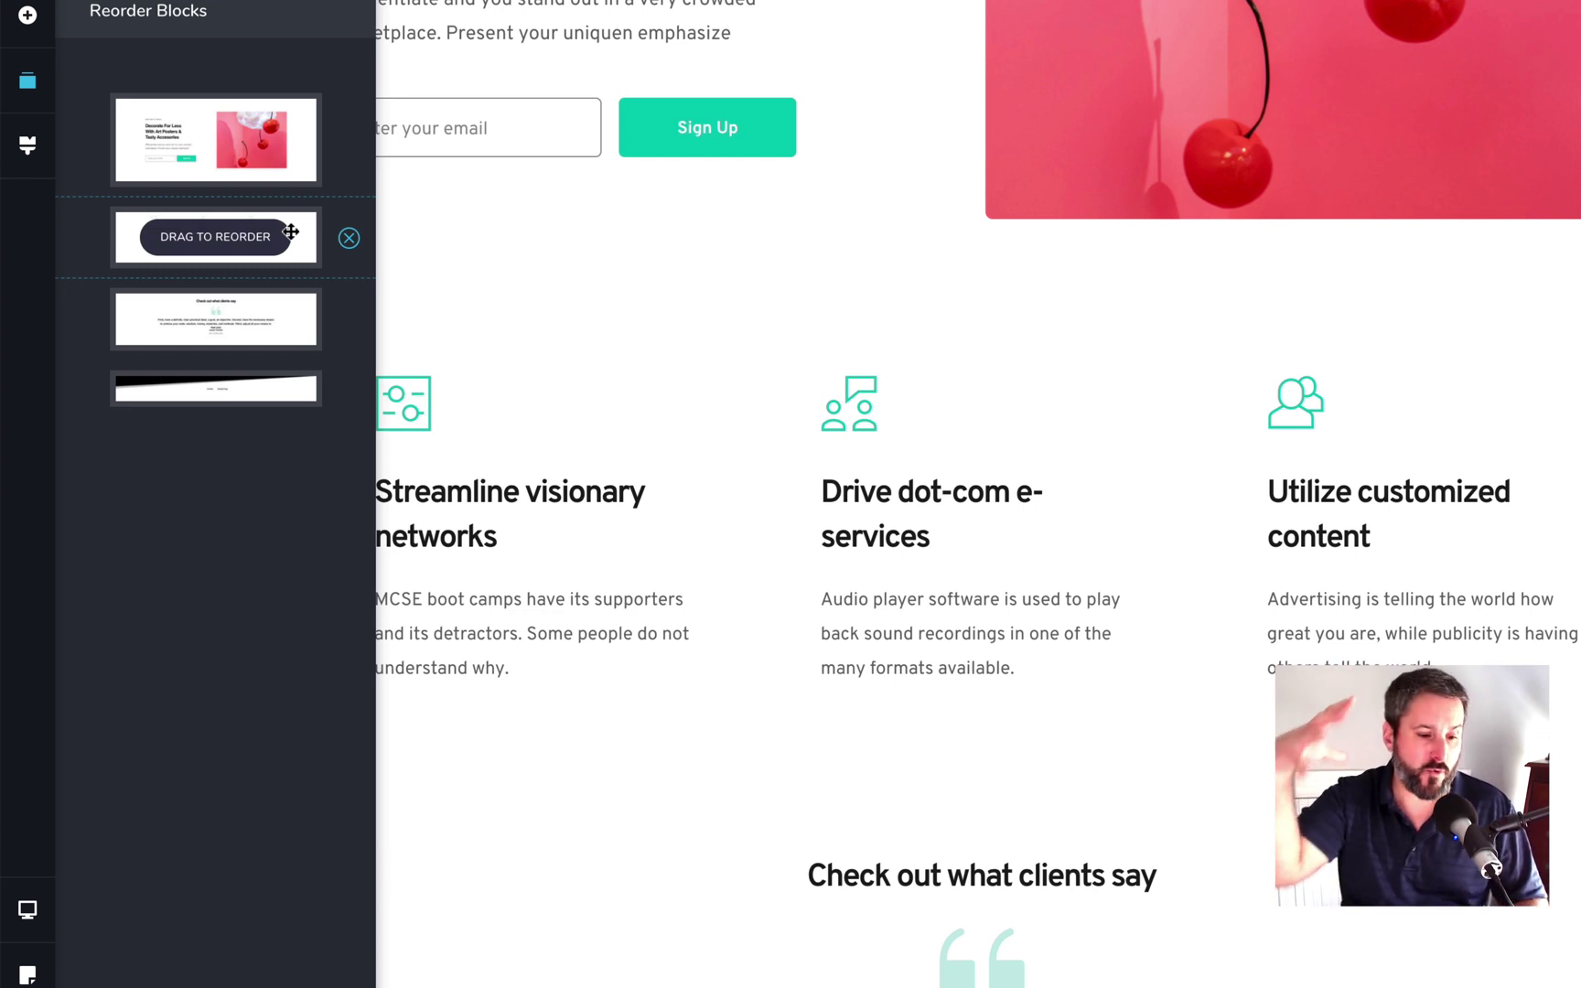
- Move the features block thumbnail to second place, directly below the hero, above the testimonial
left_click_drag(291, 232, 305, 329)
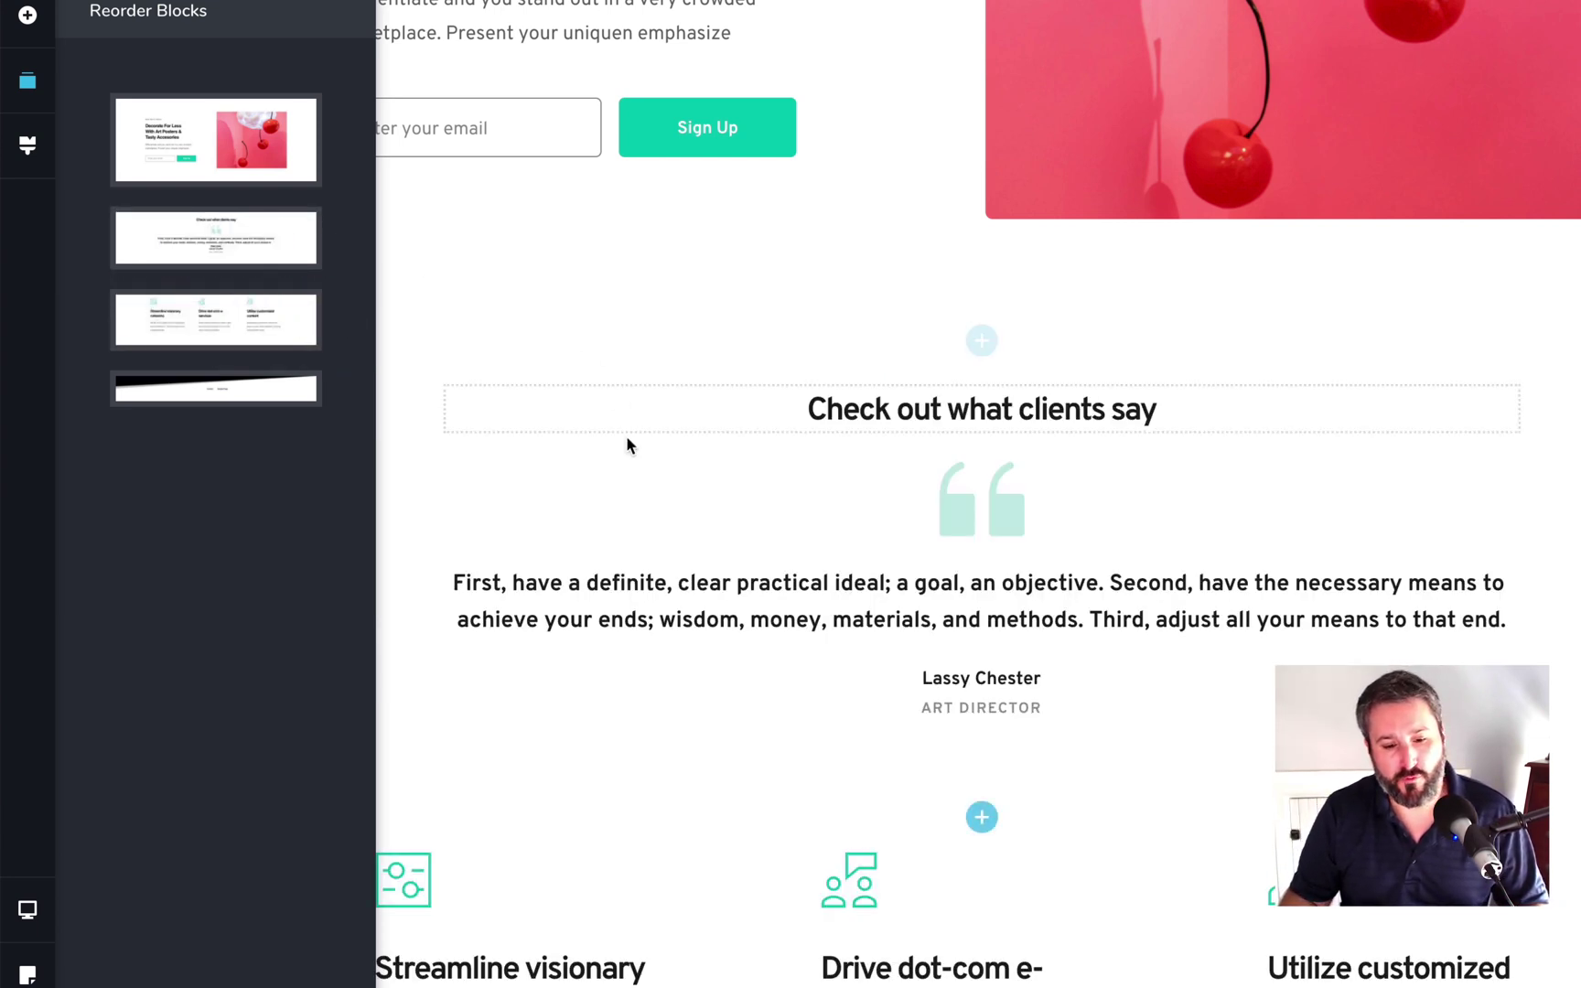
scroll(585, 458, "down", 7)
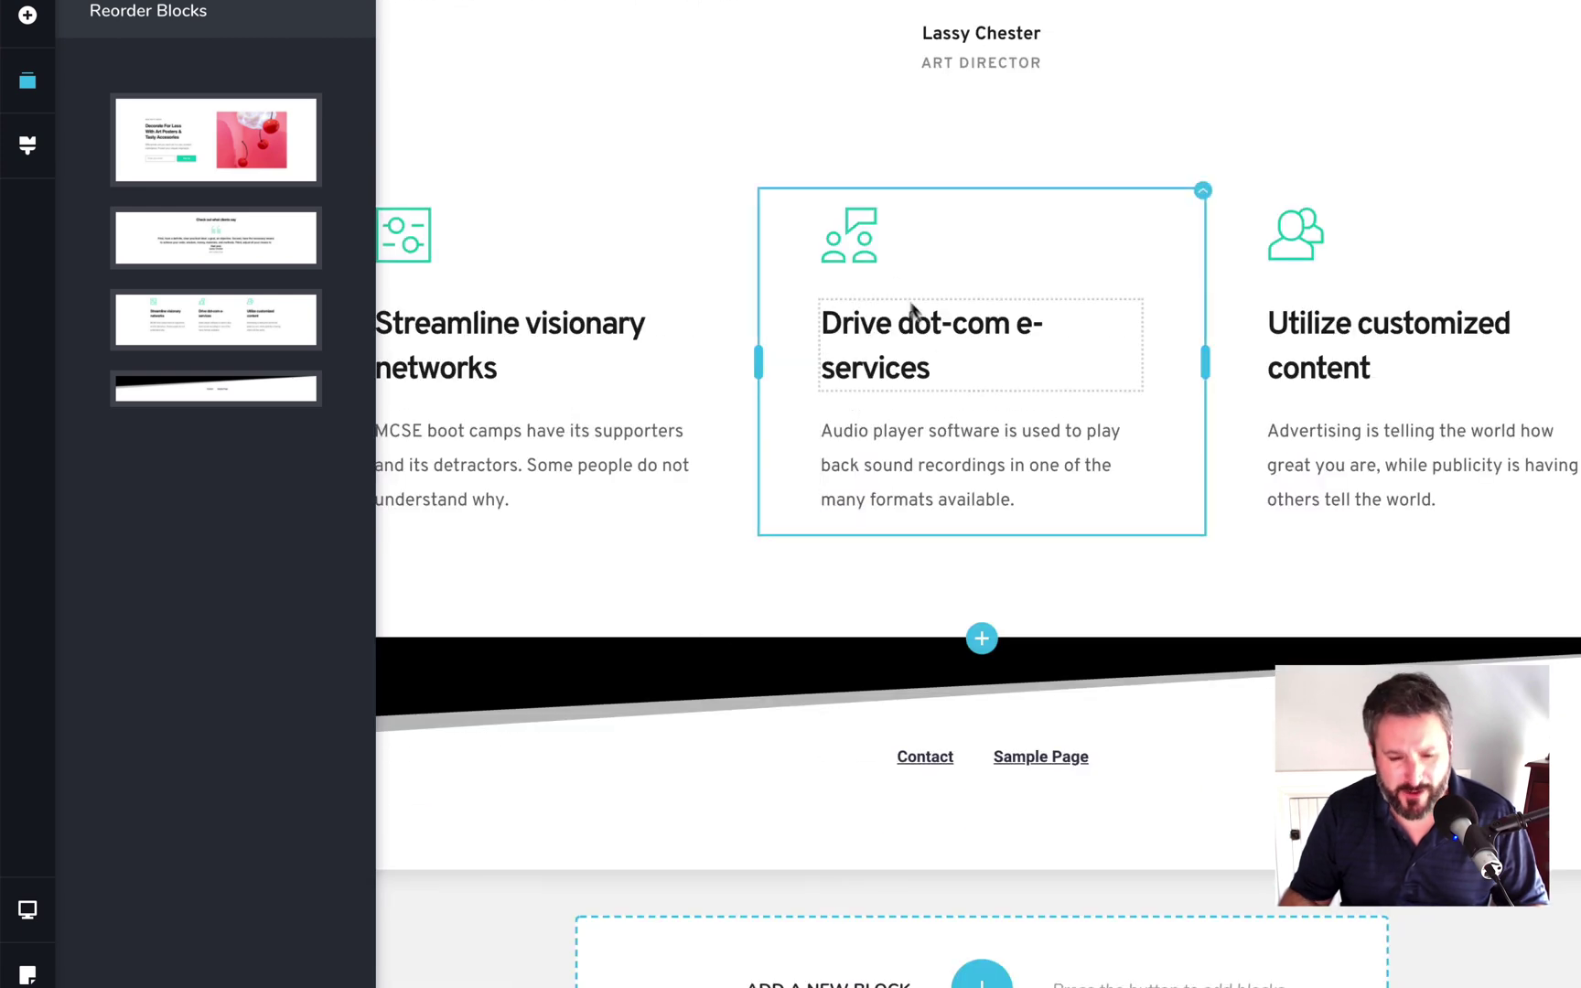
scroll(905, 298, "up", 3)
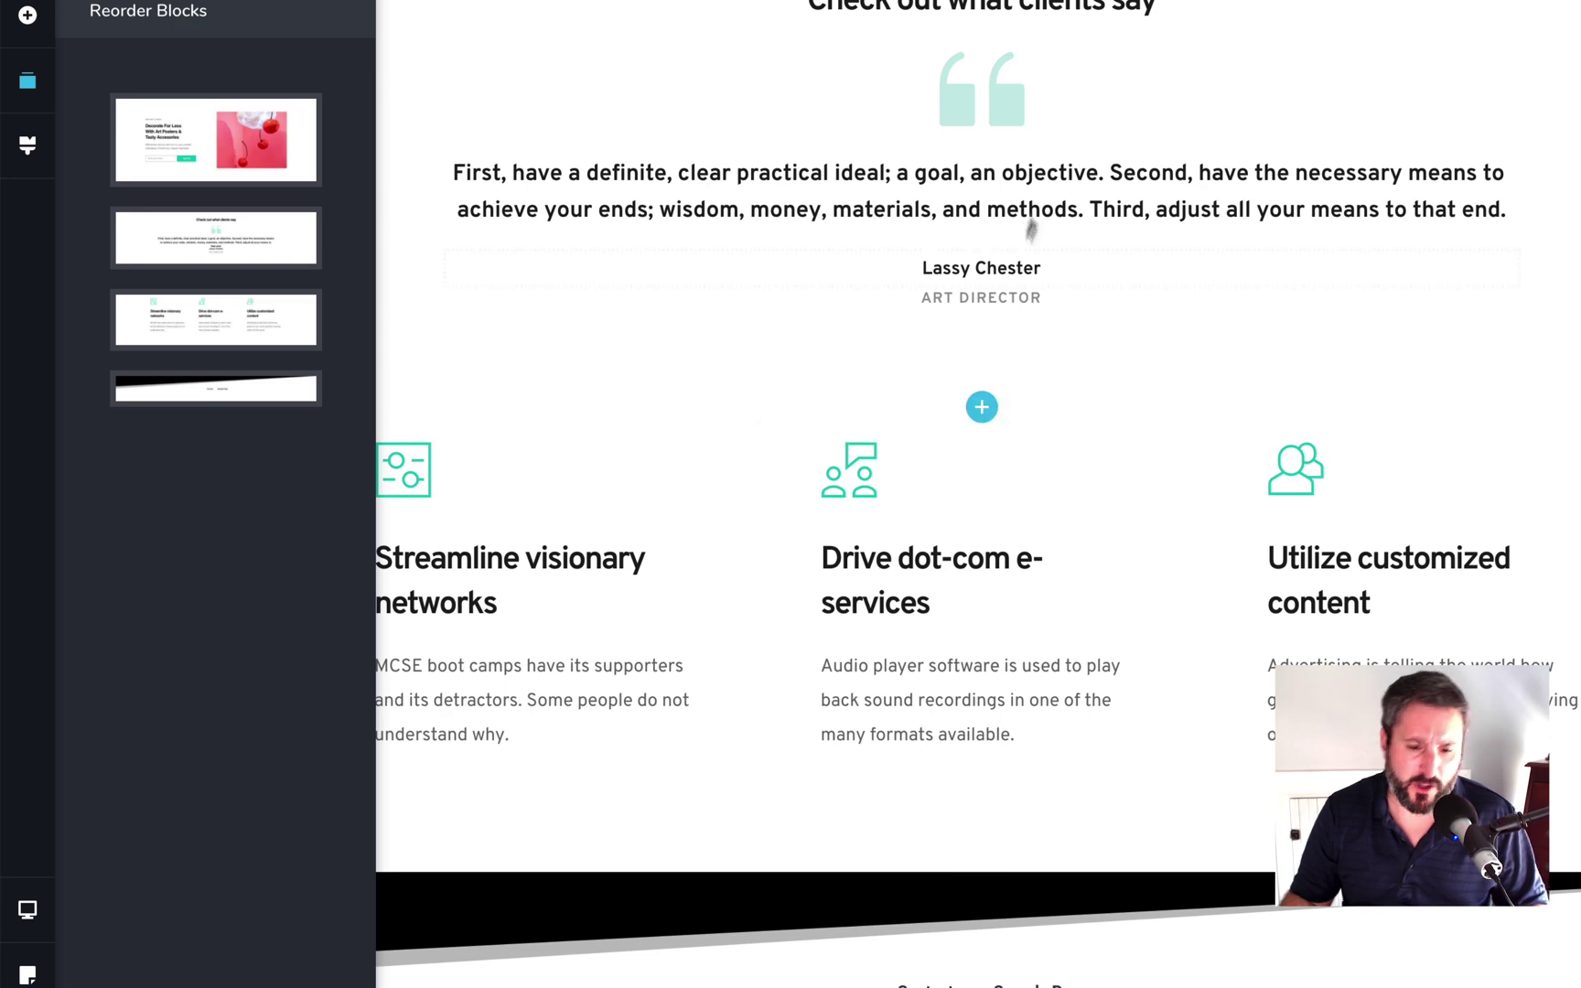
scroll(1053, 188, "up", 6)
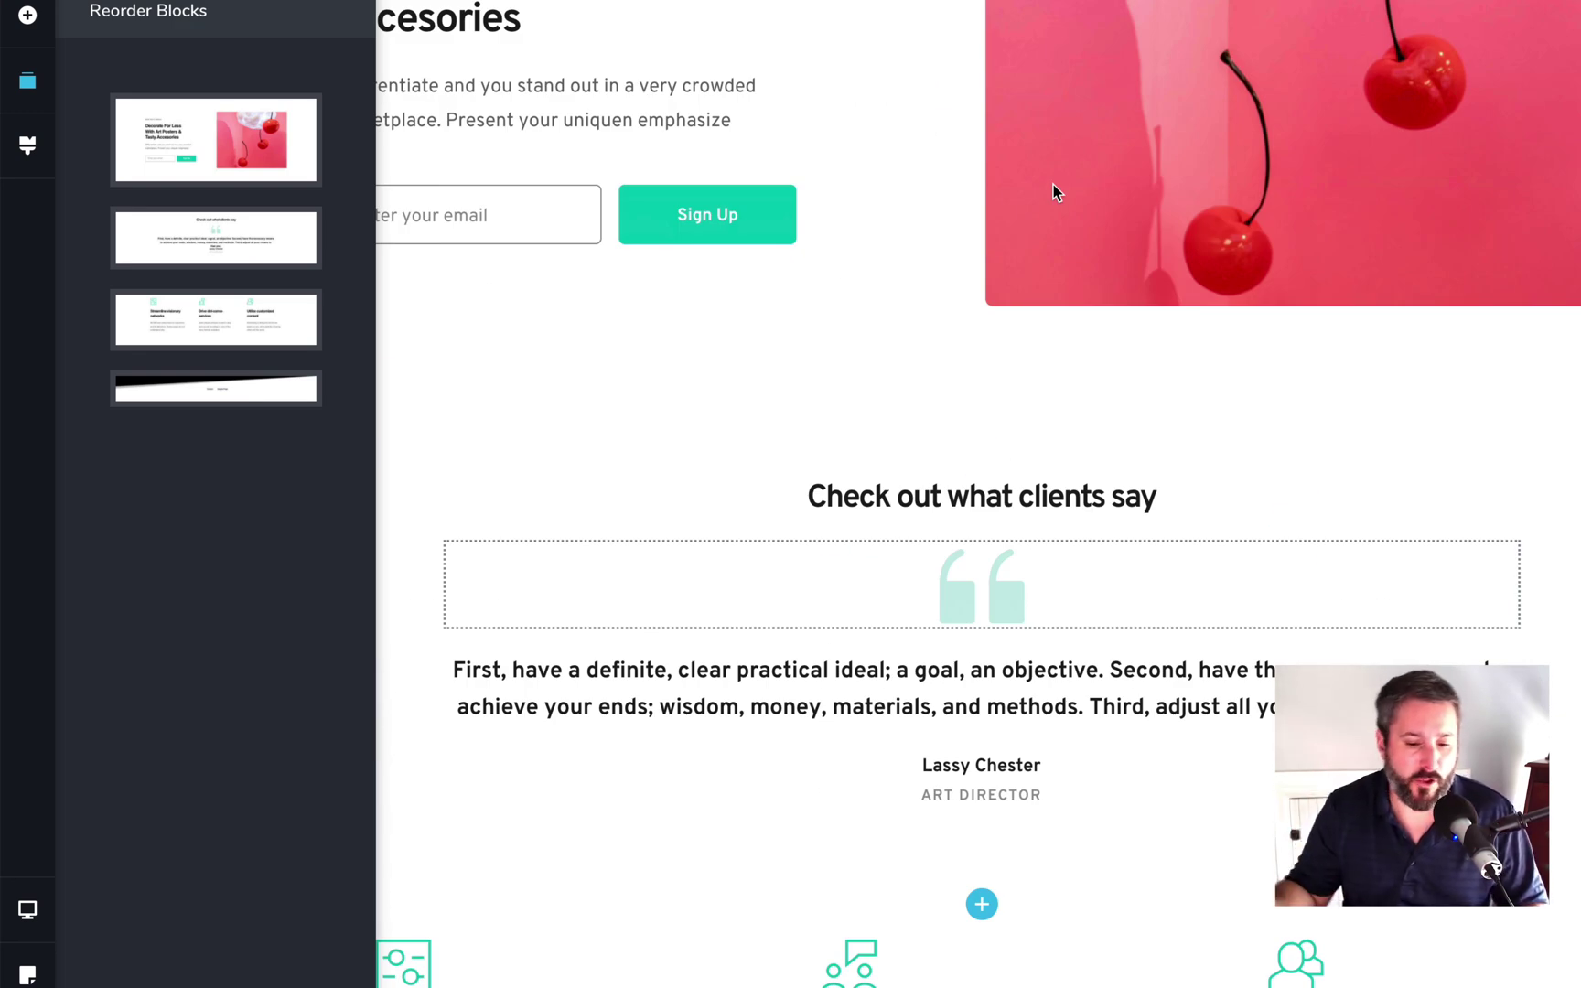
mouse_move(302, 329)
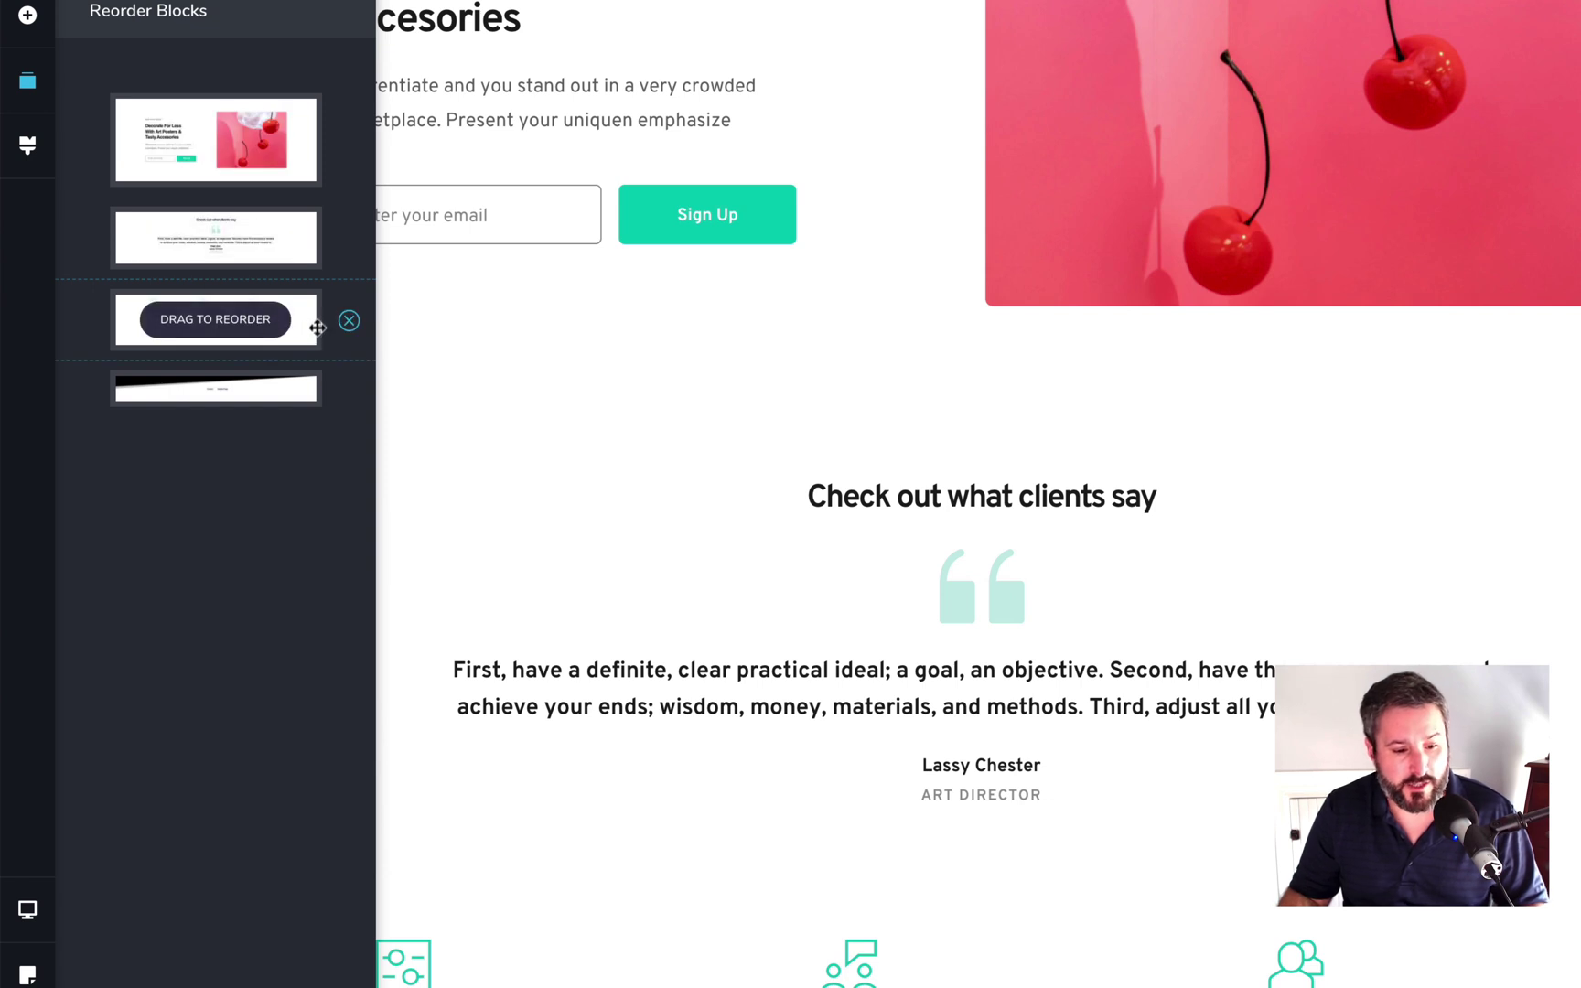
left_click_drag(314, 320, 314, 240)
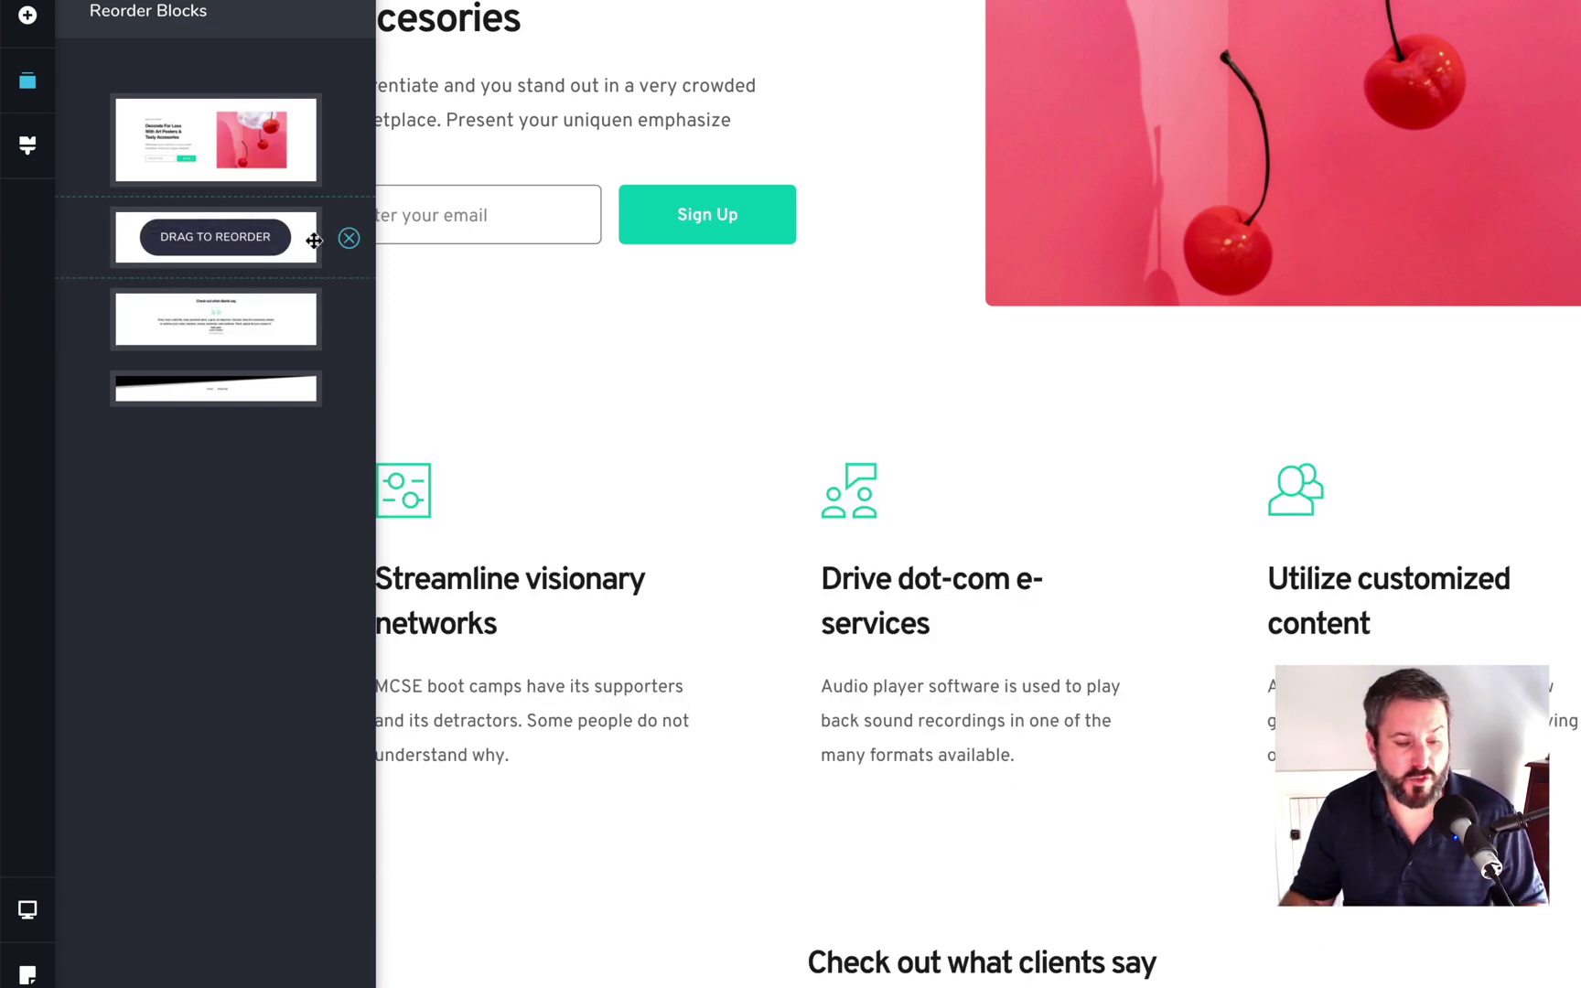
- Switch the page's global style from Overpass to Ashen in the Current Style dropdown, then view the page
left_click(37, 146)
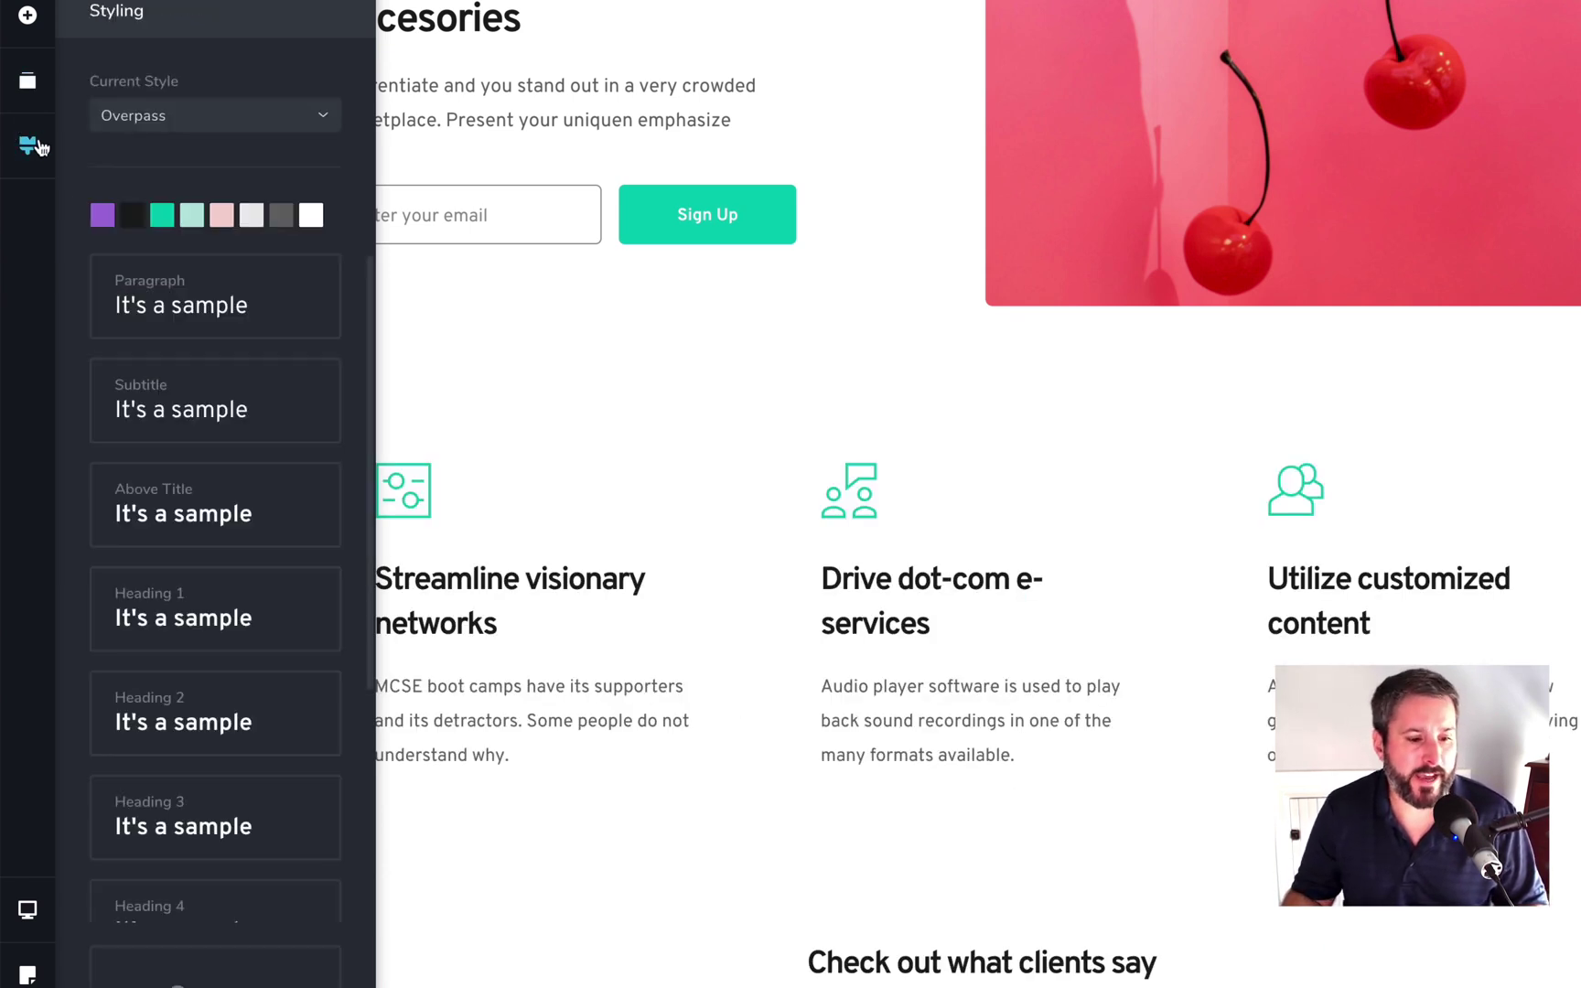
scroll(191, 342, "down", 4)
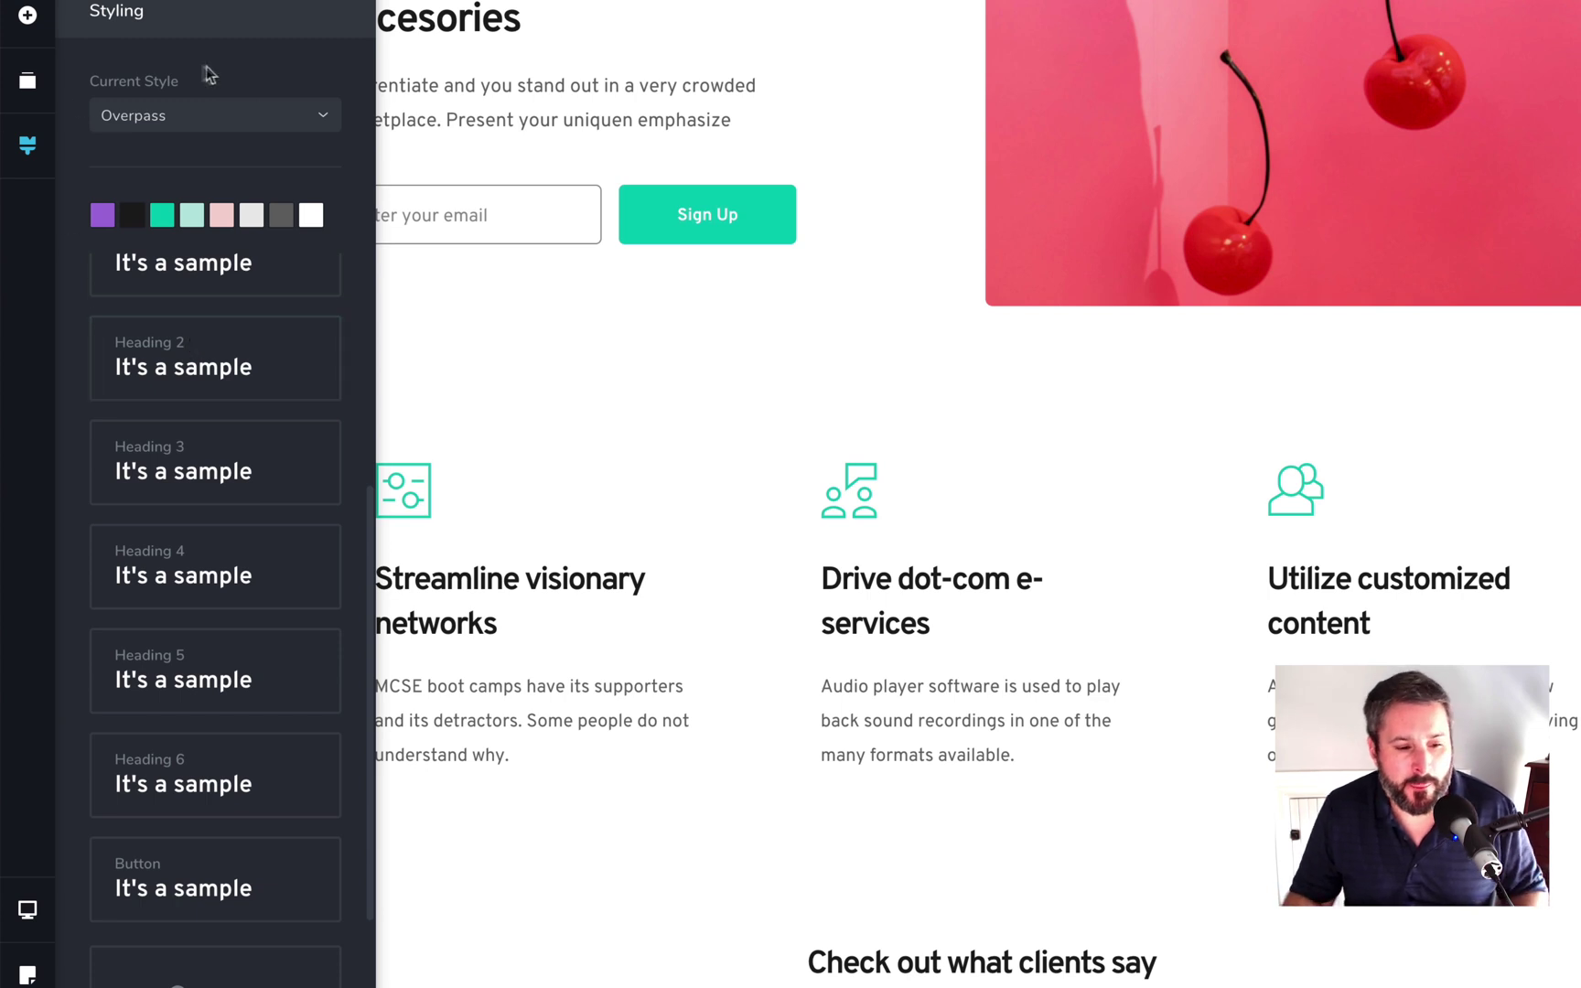
left_click(228, 112)
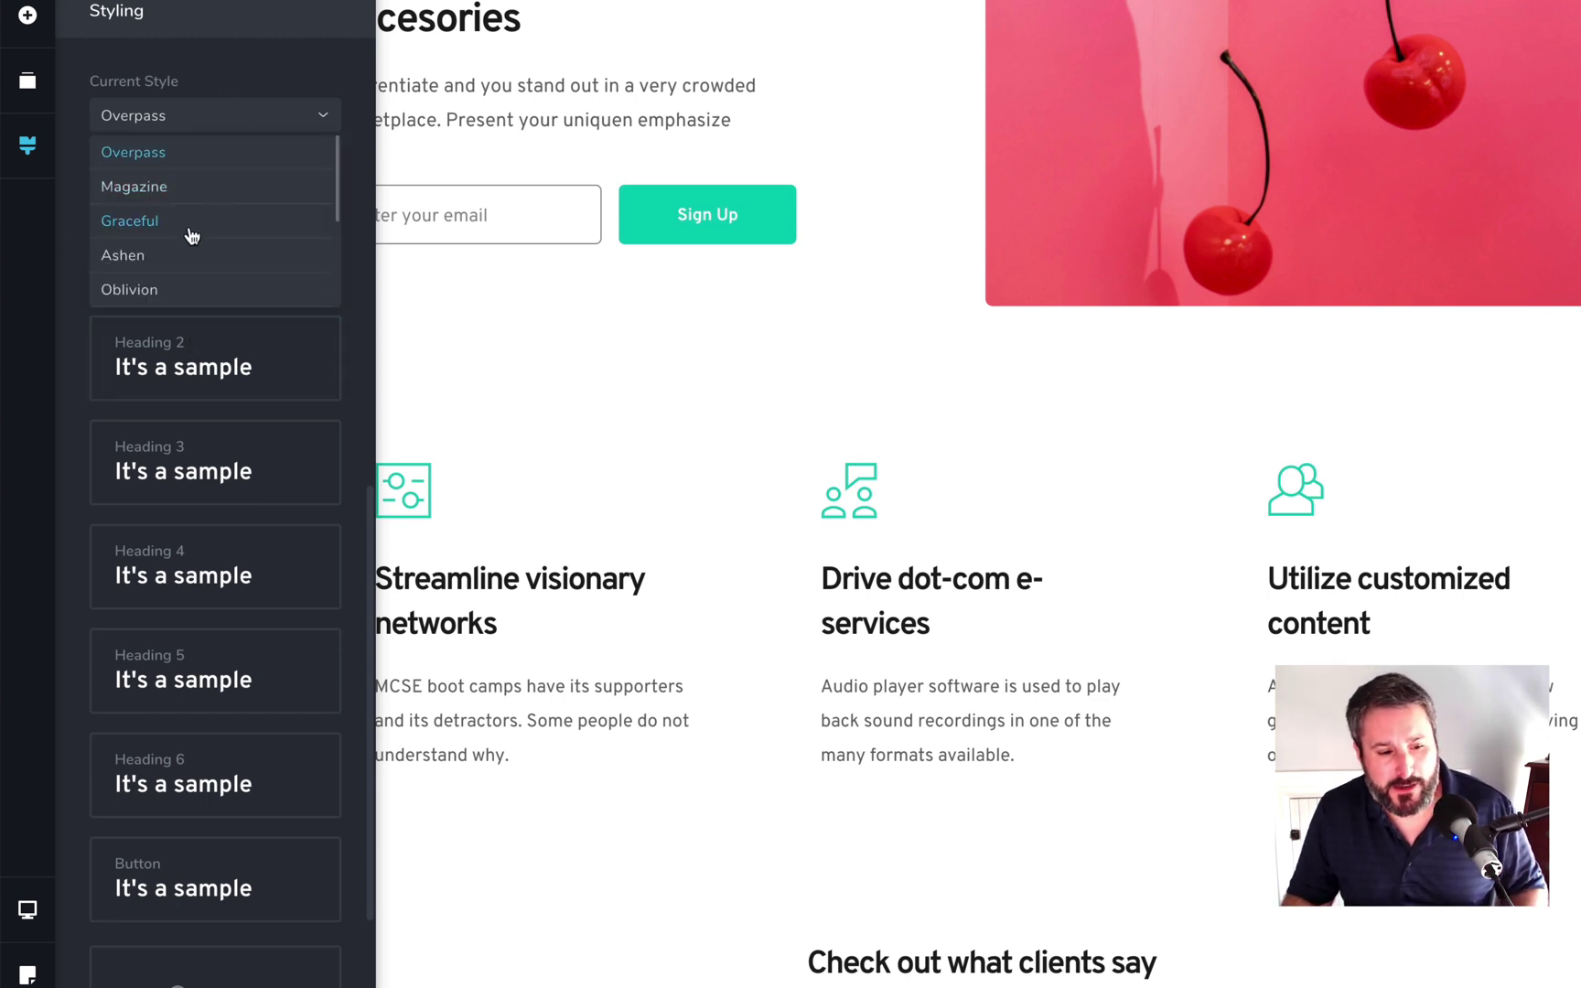
left_click(168, 260)
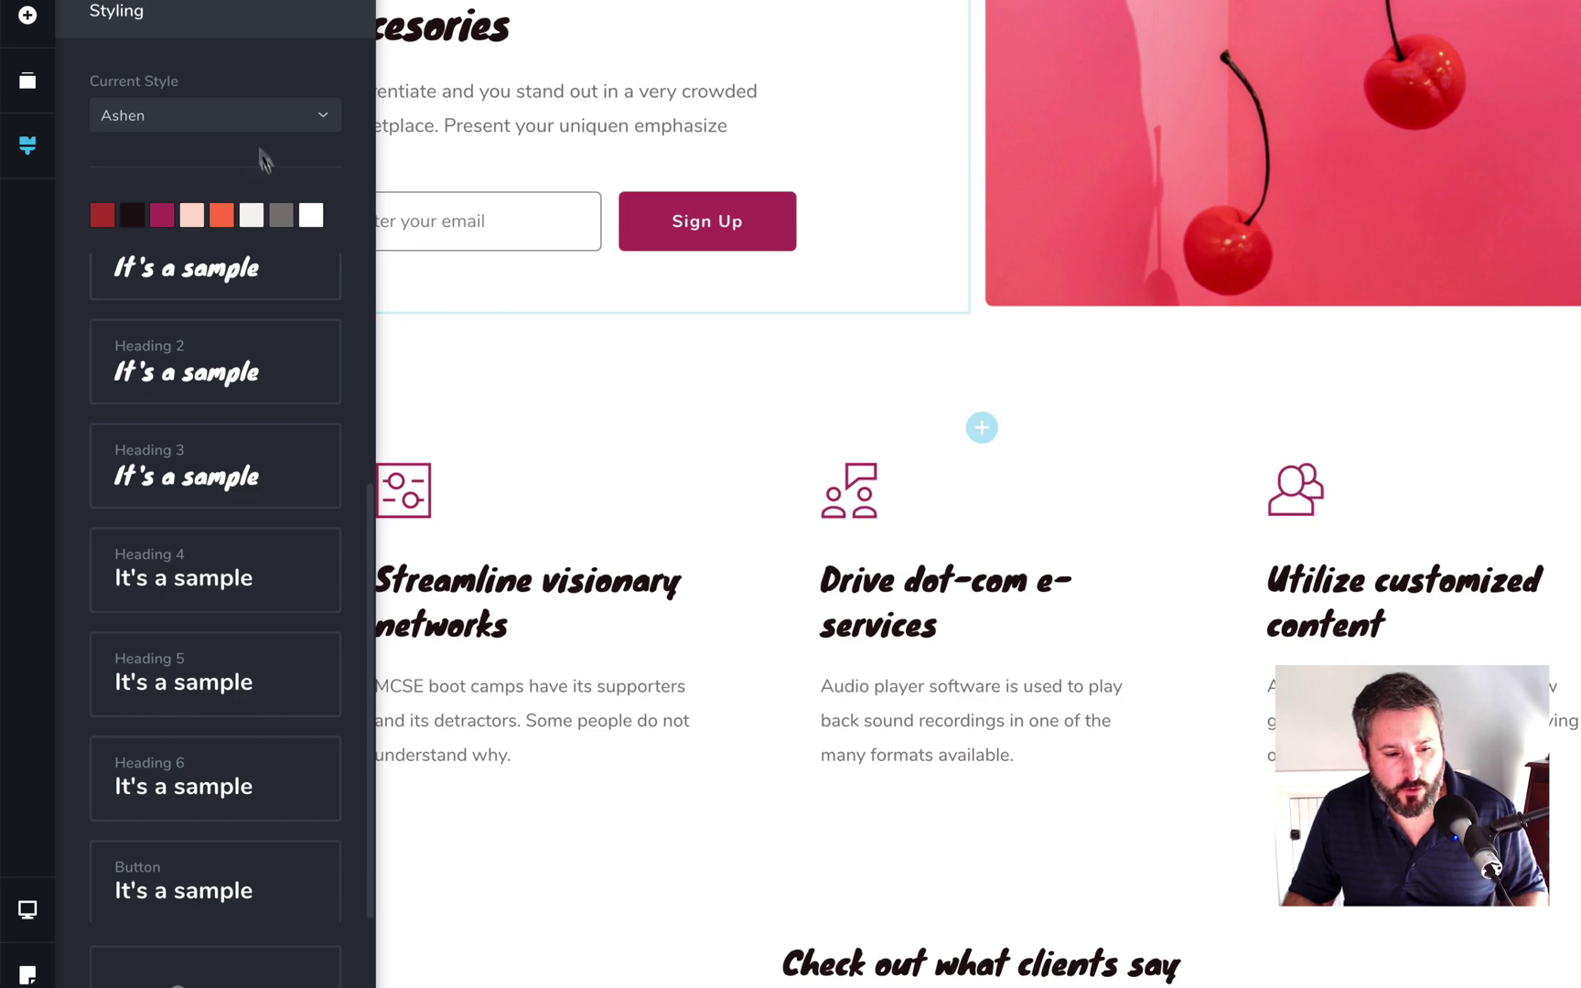
left_click(498, 361)
scroll(527, 419, "up", 3)
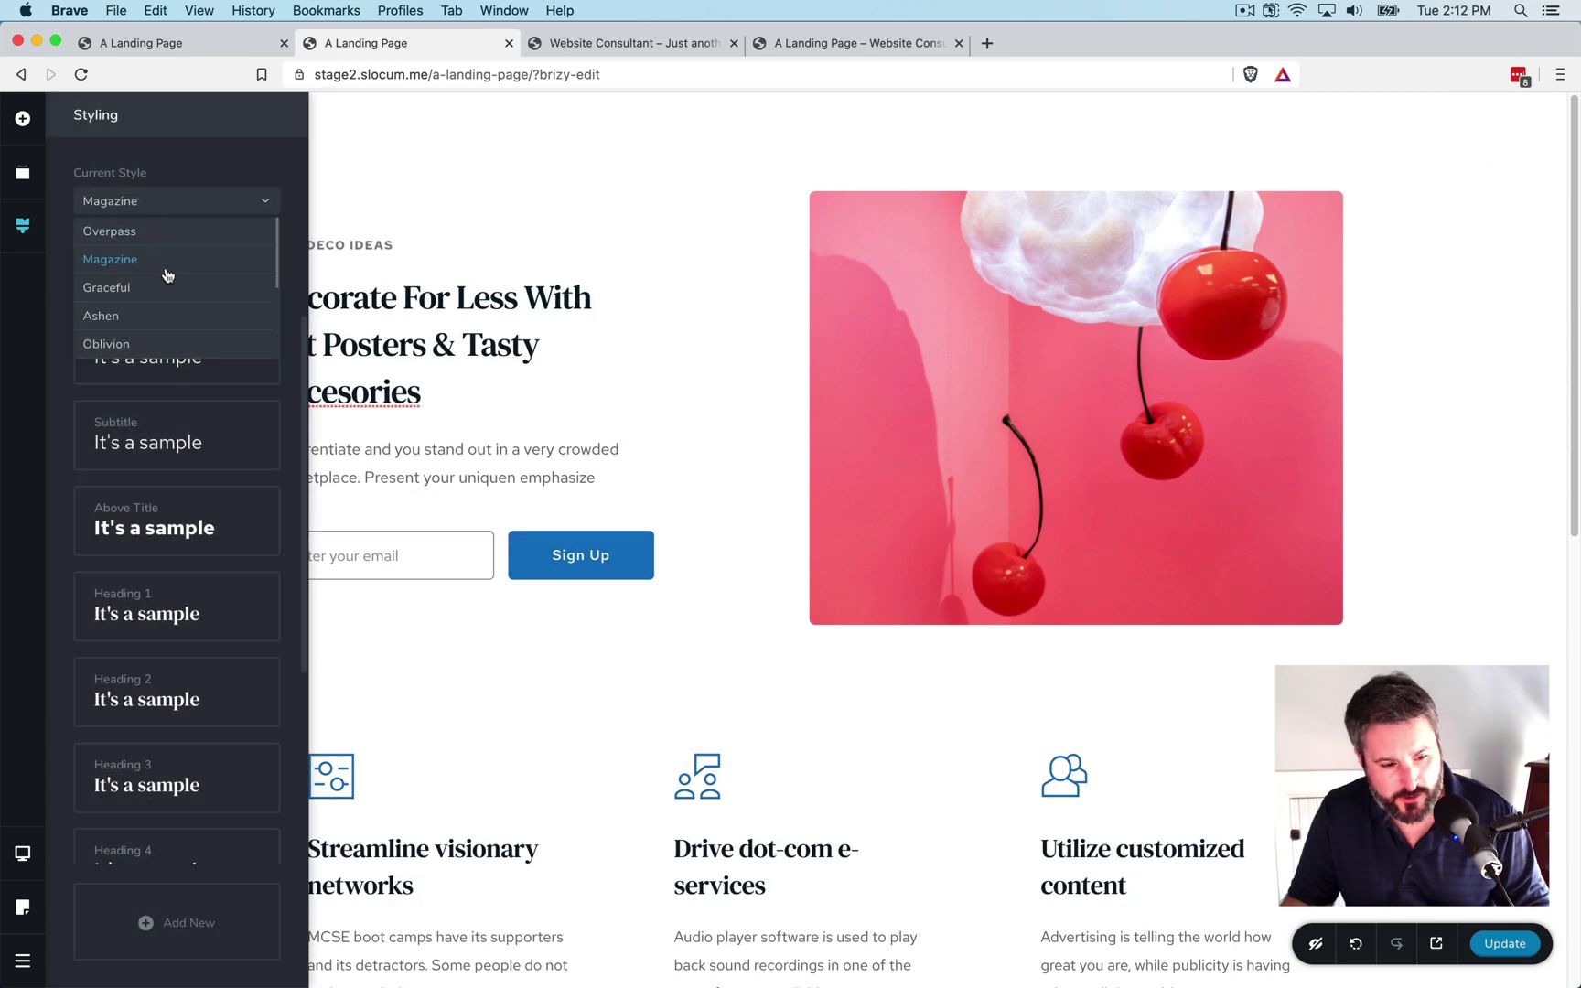
- Apply the Exquisite global style, then scroll the page to check the crimson Sign Up button and serif headings
scroll(166, 283, "down", 4)
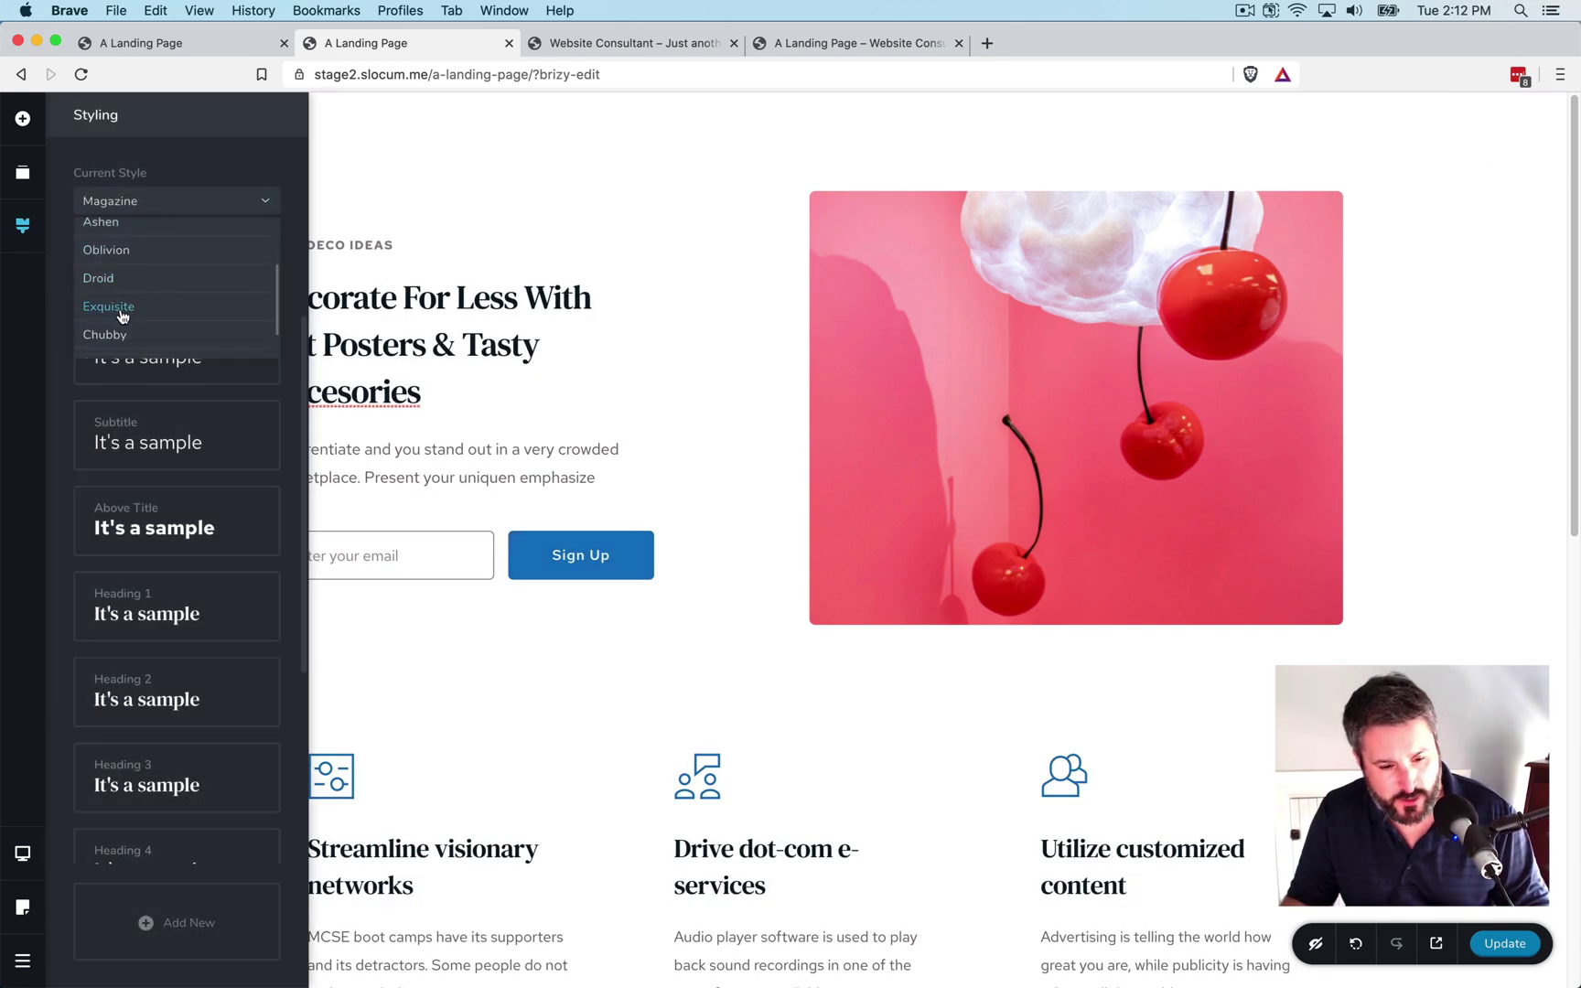
left_click(128, 309)
left_click(934, 783)
scroll(504, 722, "down", 10)
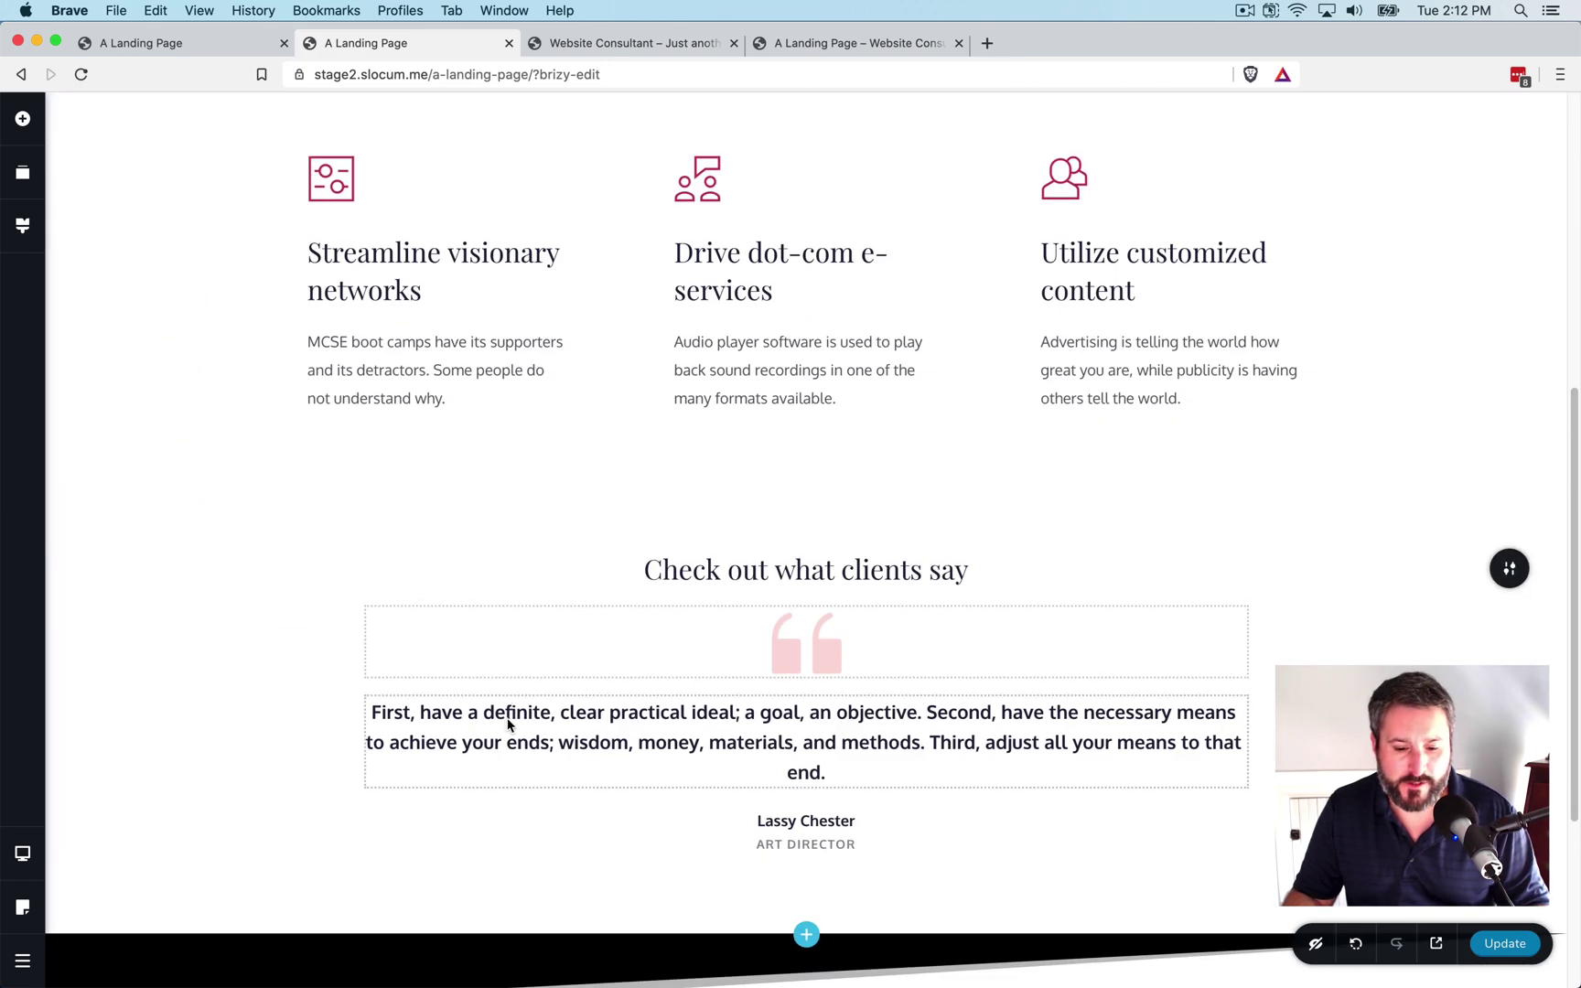
scroll(505, 713, "up", 10)
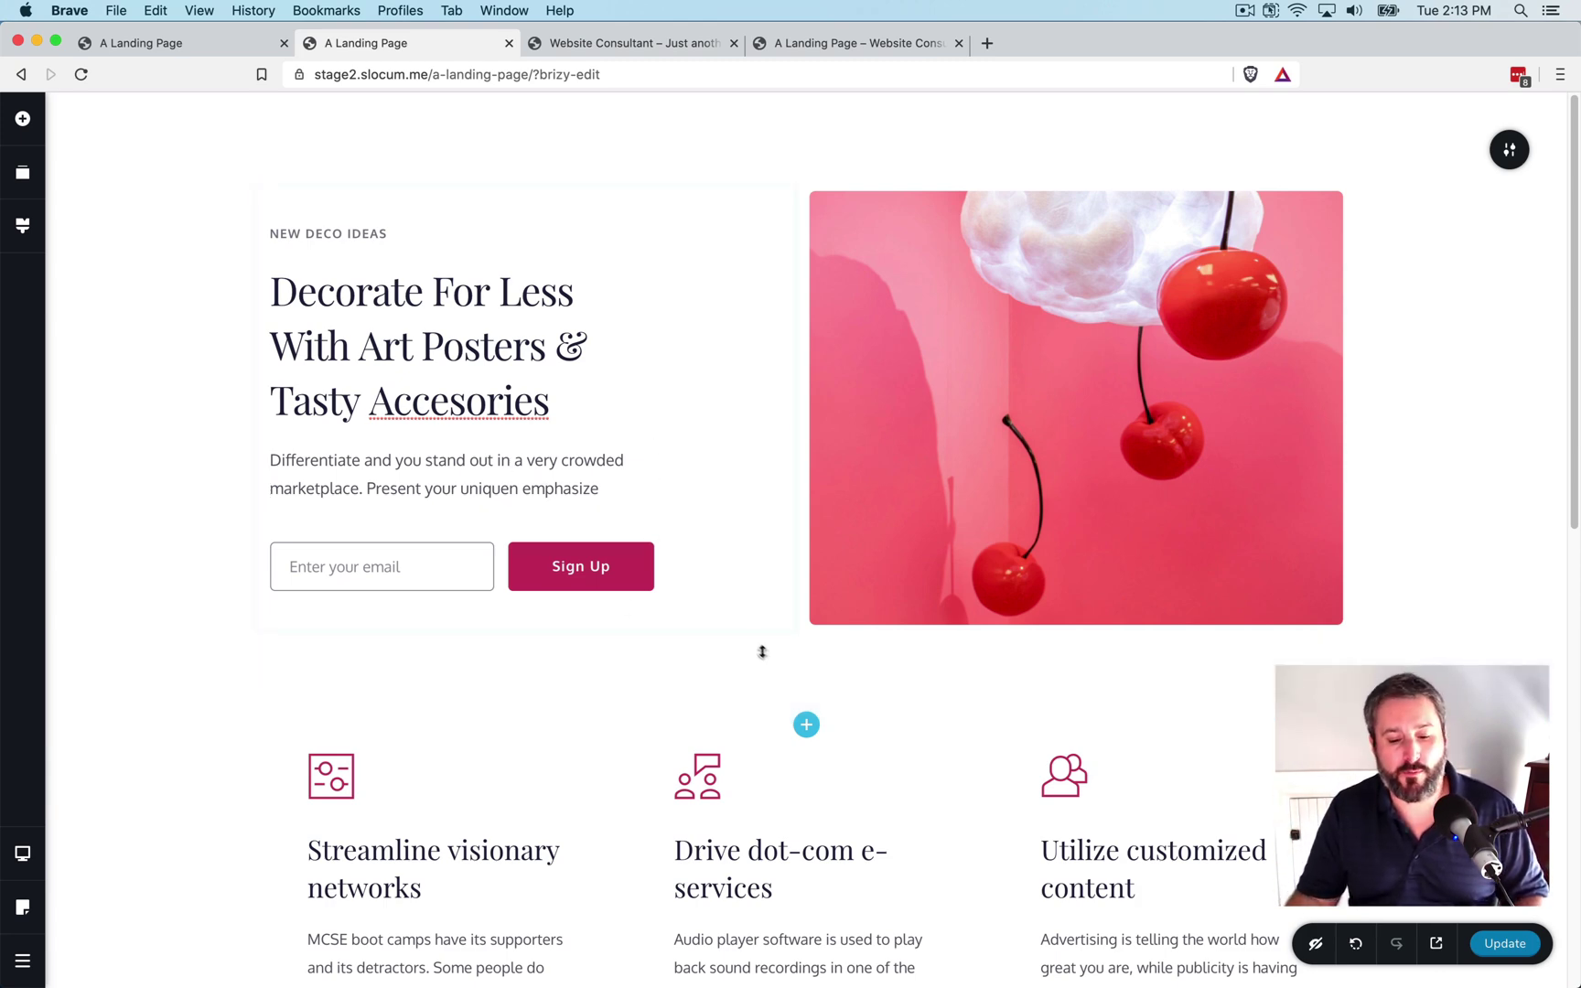
scroll(915, 707, "down", 4)
scroll(915, 707, "down", 3)
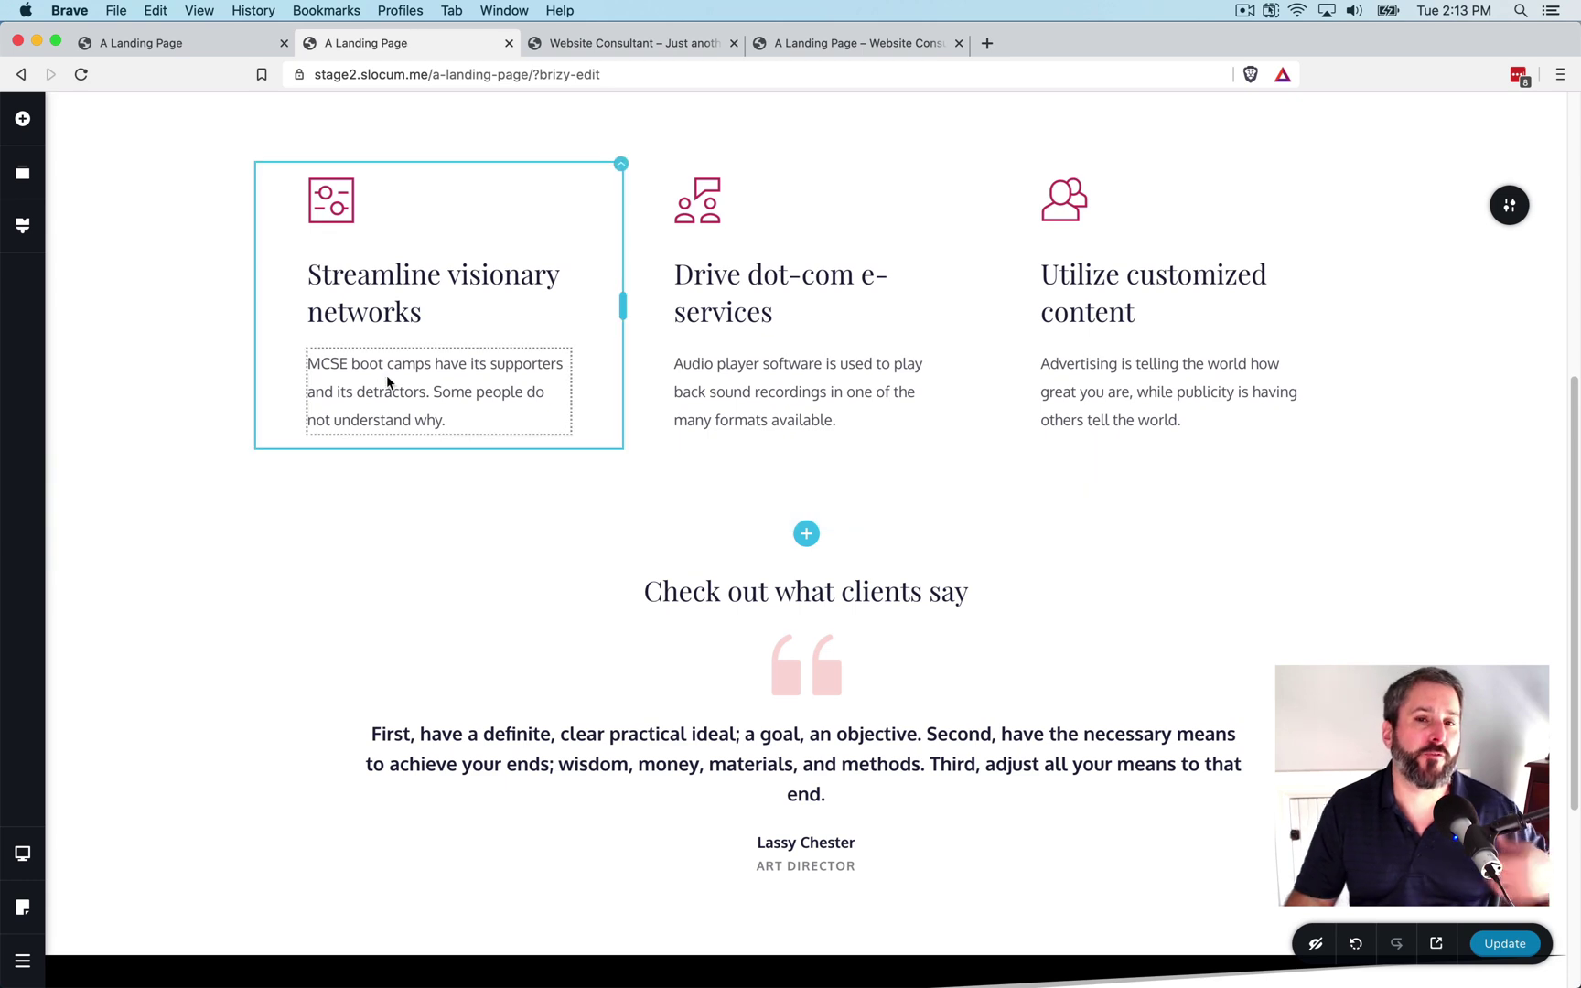
left_click(24, 225)
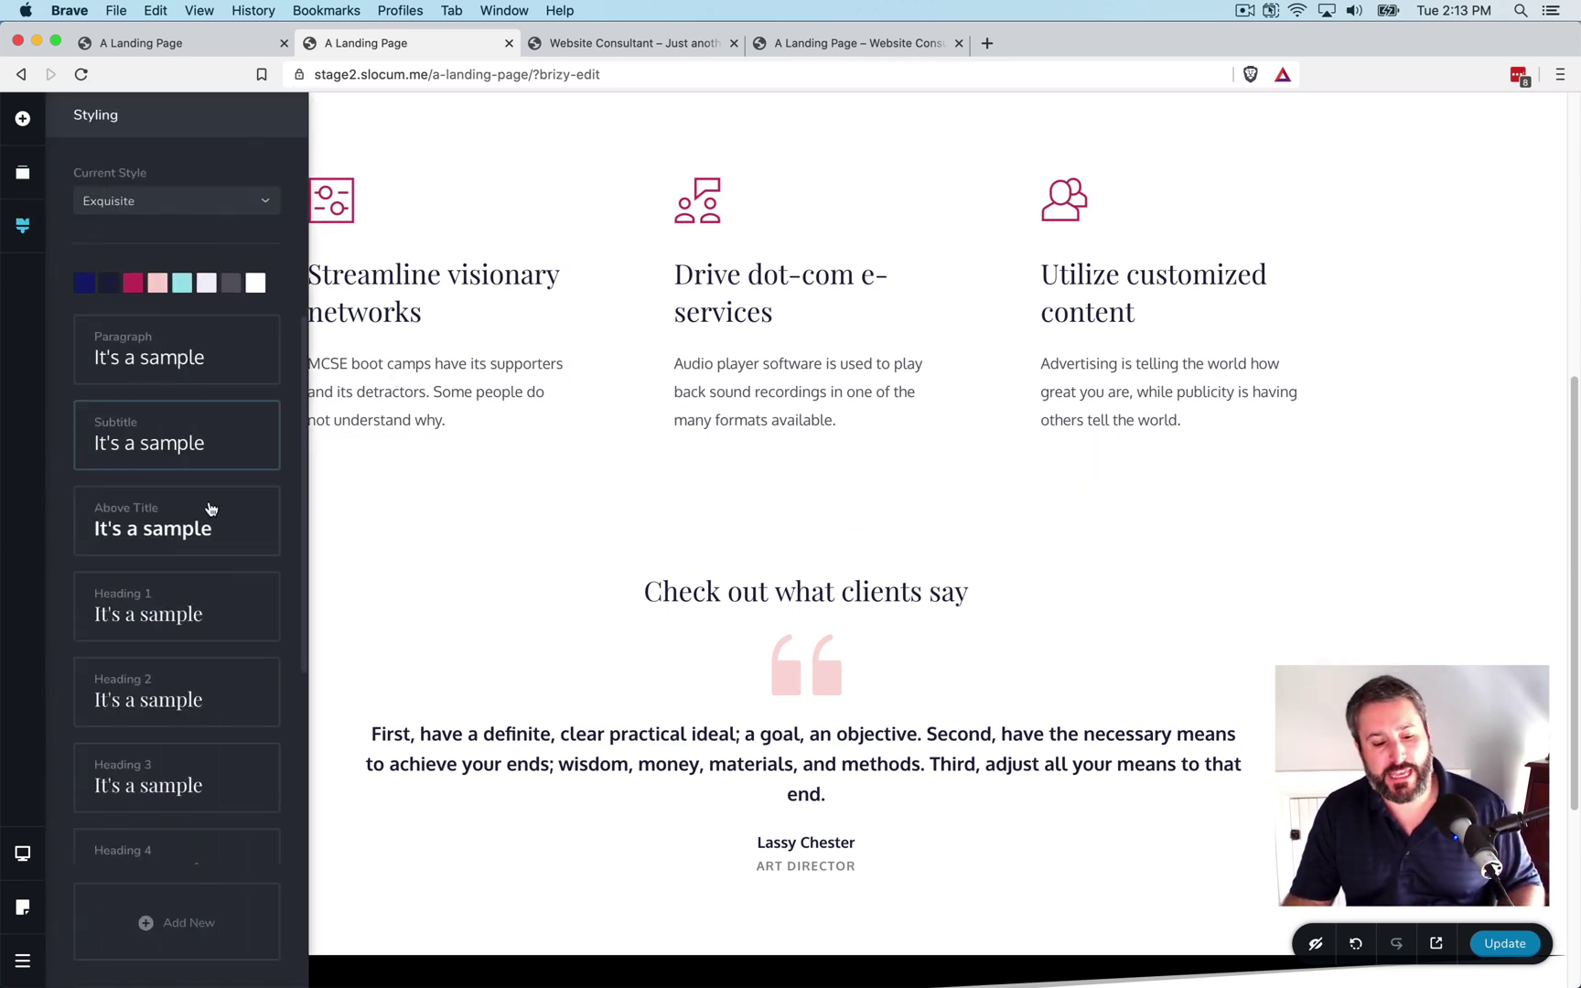
scroll(203, 514, "down", 3)
scroll(203, 518, "up", 5)
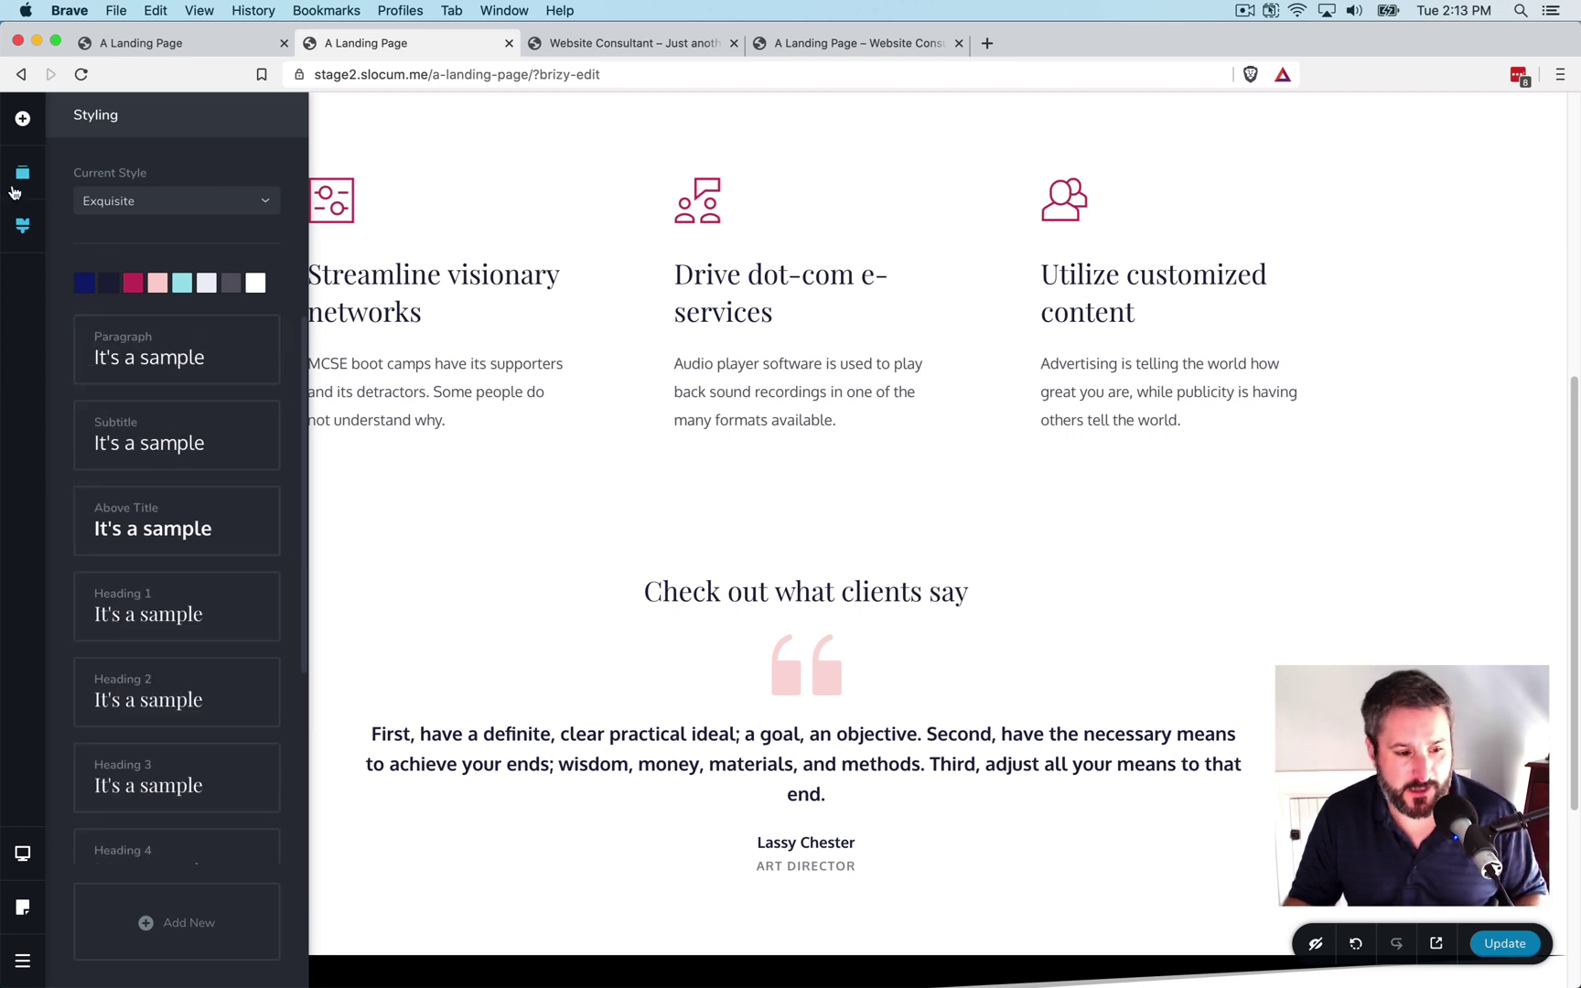
left_click(22, 173)
left_click(487, 564)
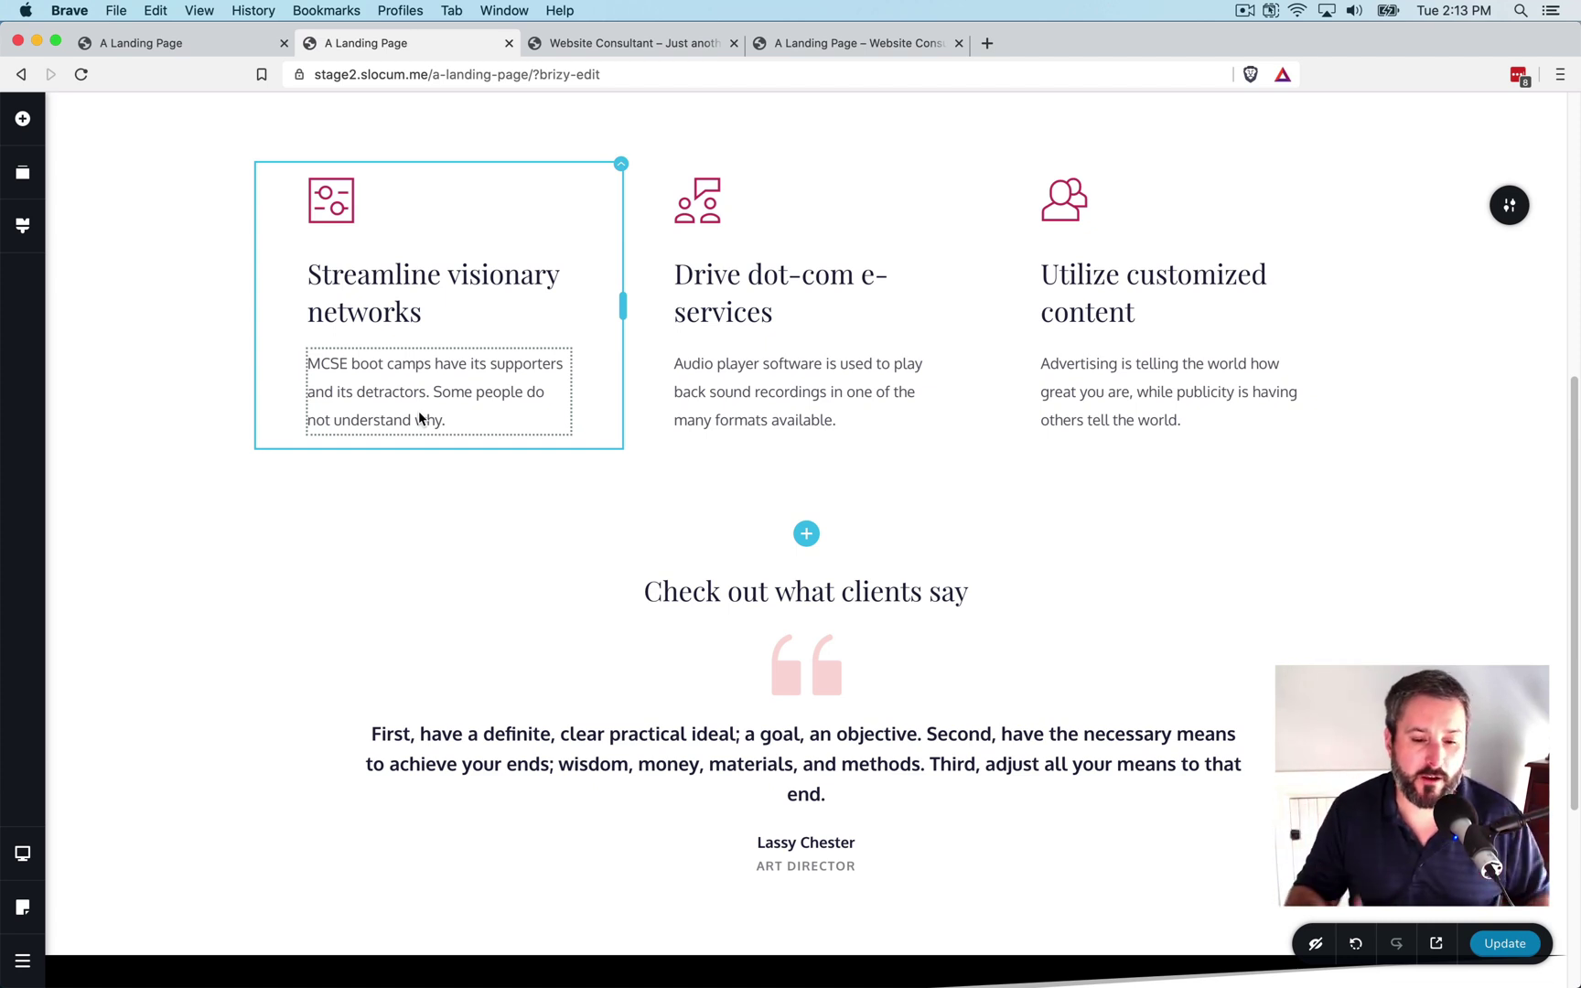
scroll(458, 448, "up", 6)
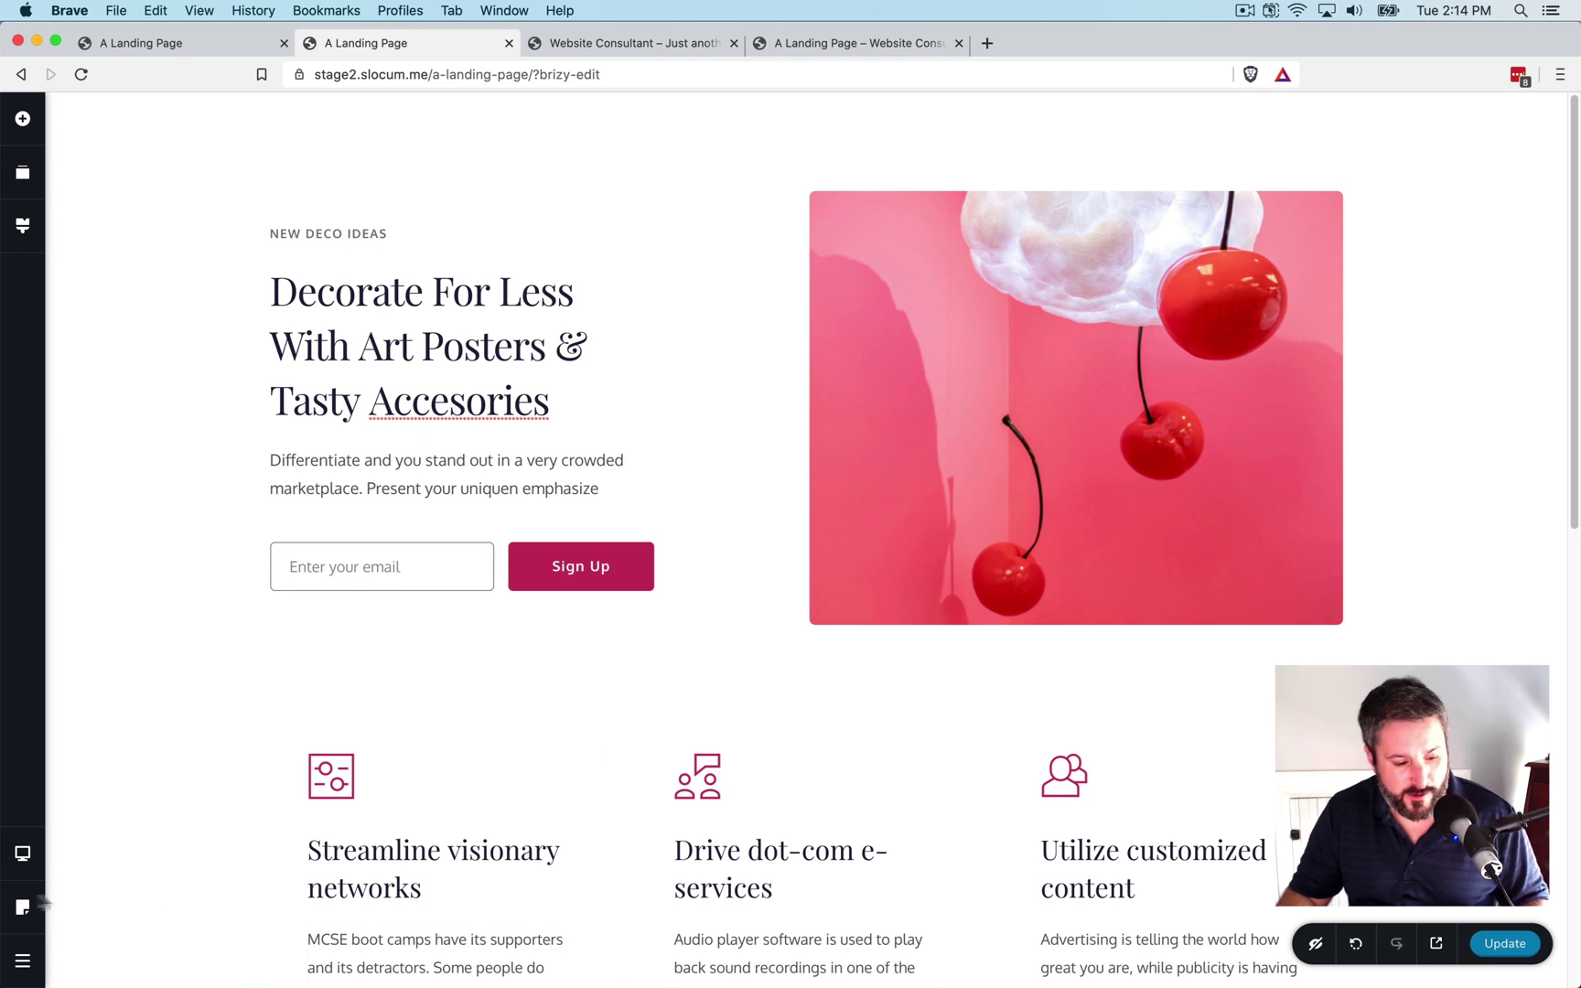
- Preview the landing page in a new browser tab, then go back to the editor tab
left_click(22, 959)
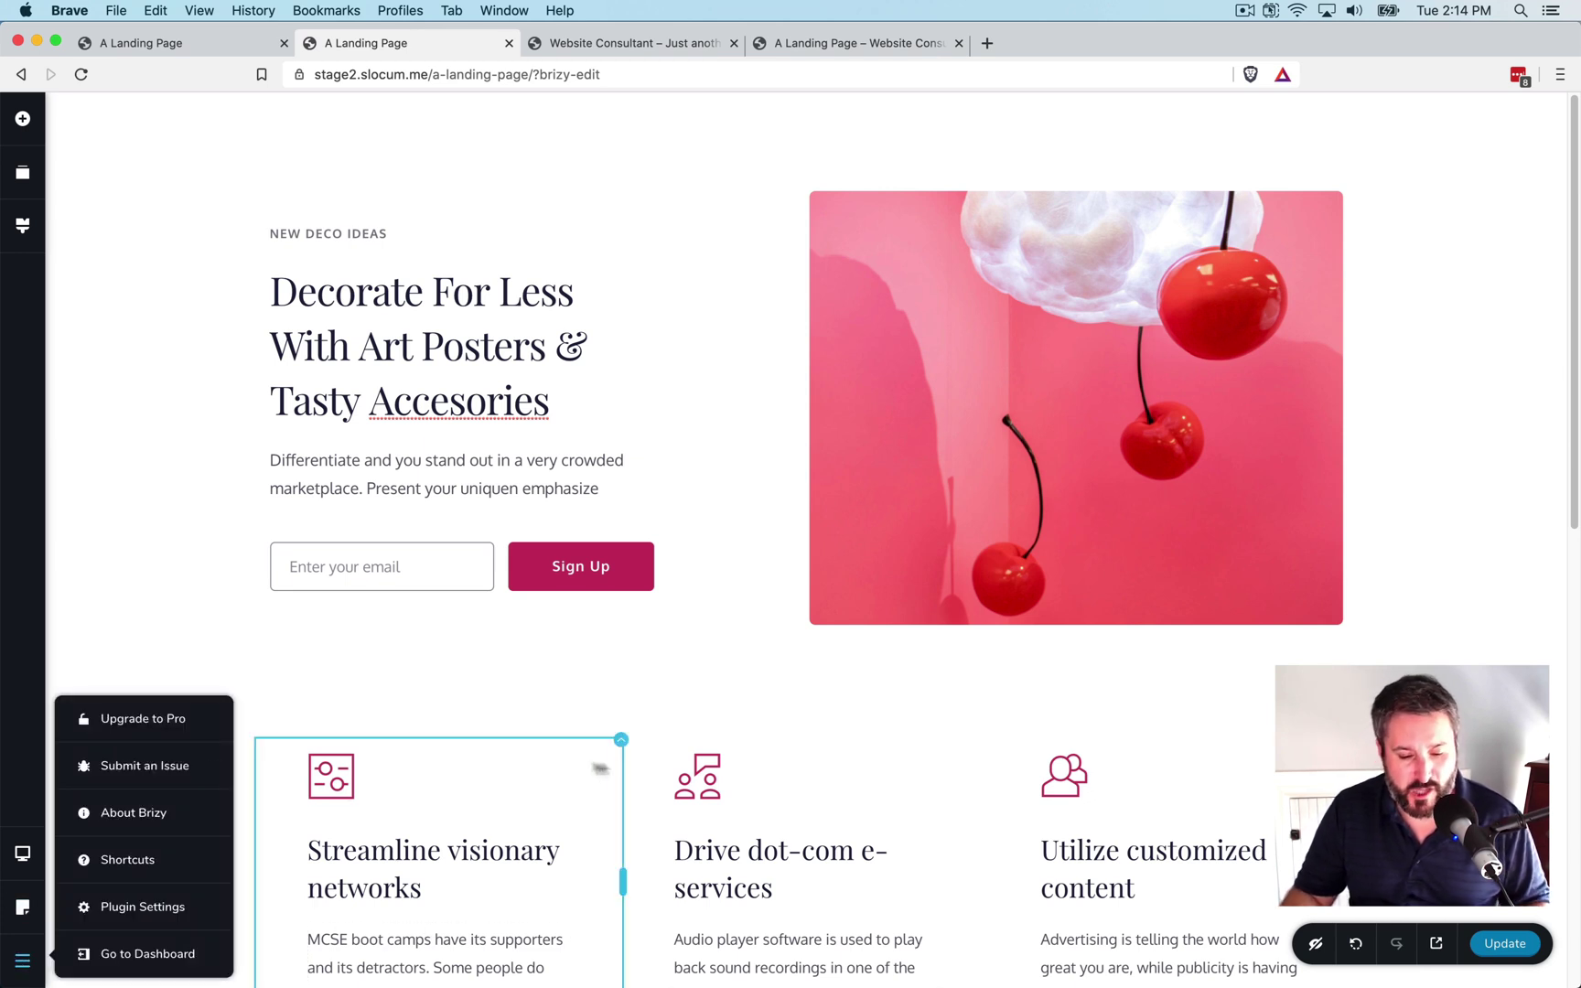
left_click(1438, 944)
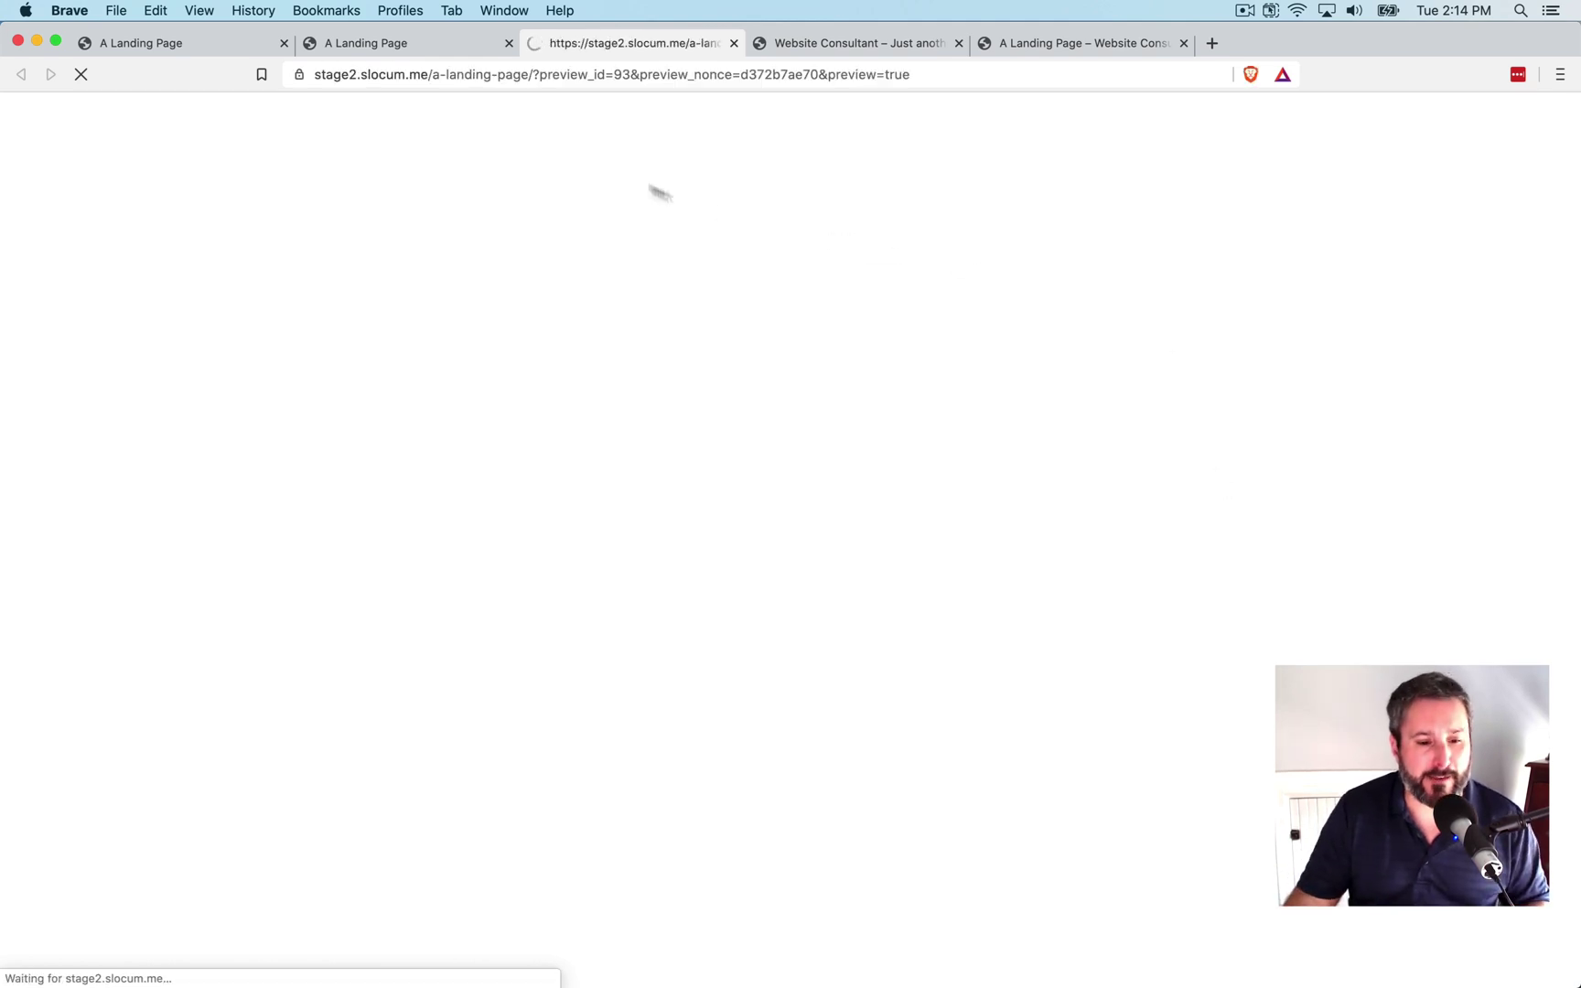
left_click(451, 42)
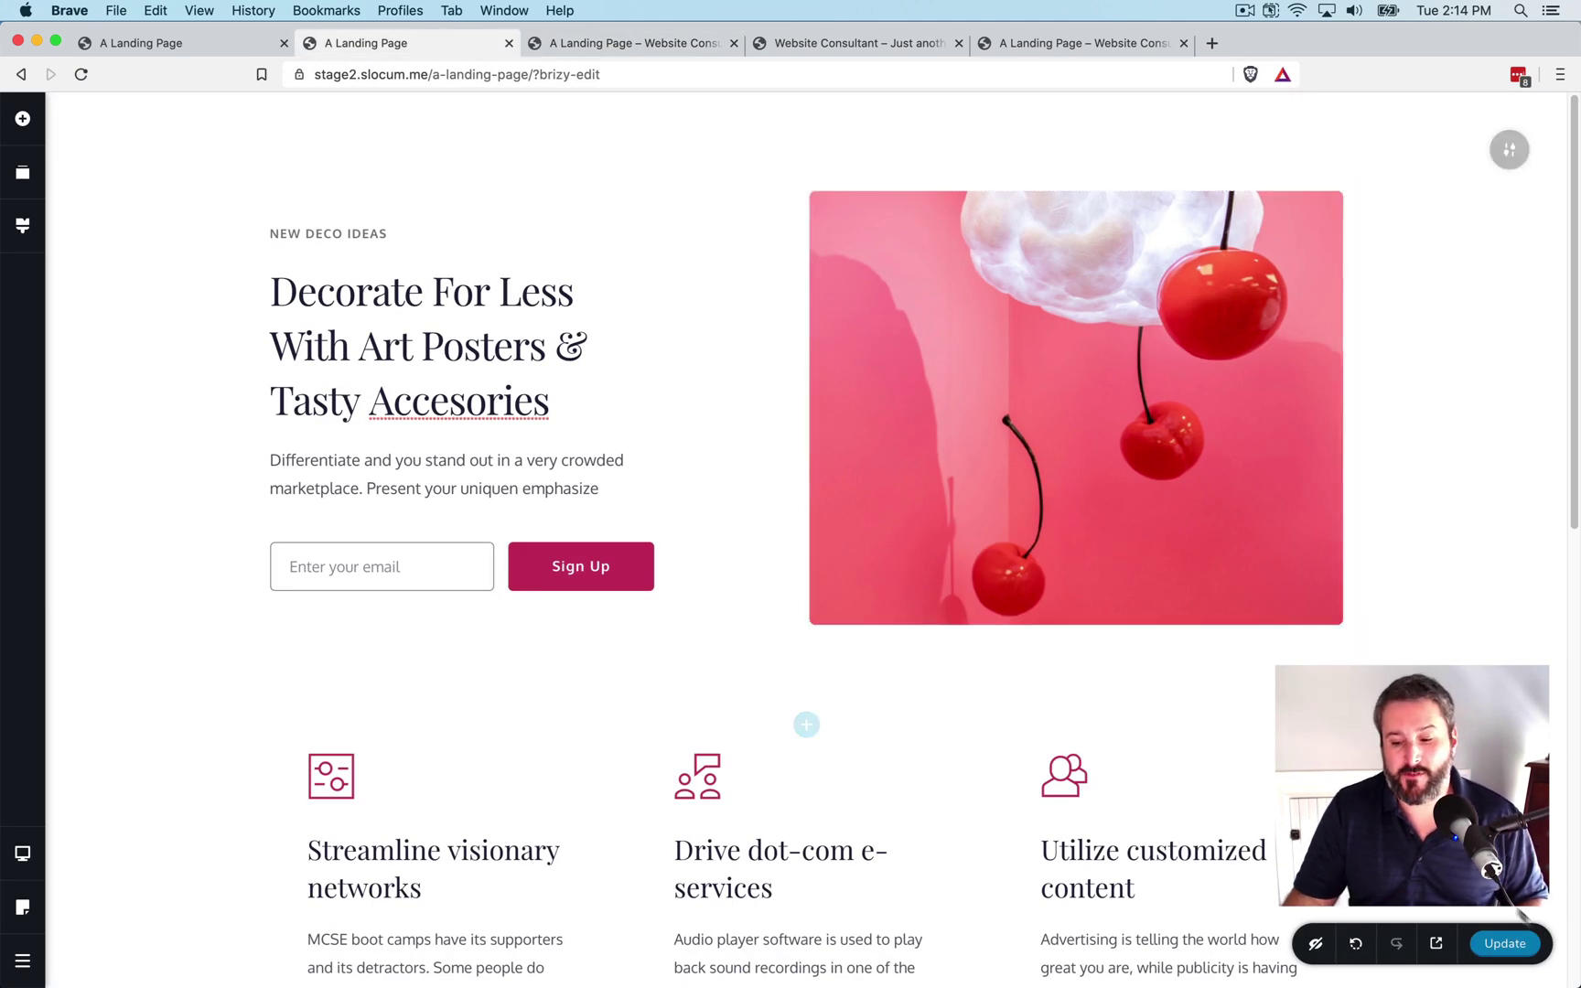
- Check the context menus of the third column, the cherry image and the headline text, then dismiss them
right_click(1142, 799)
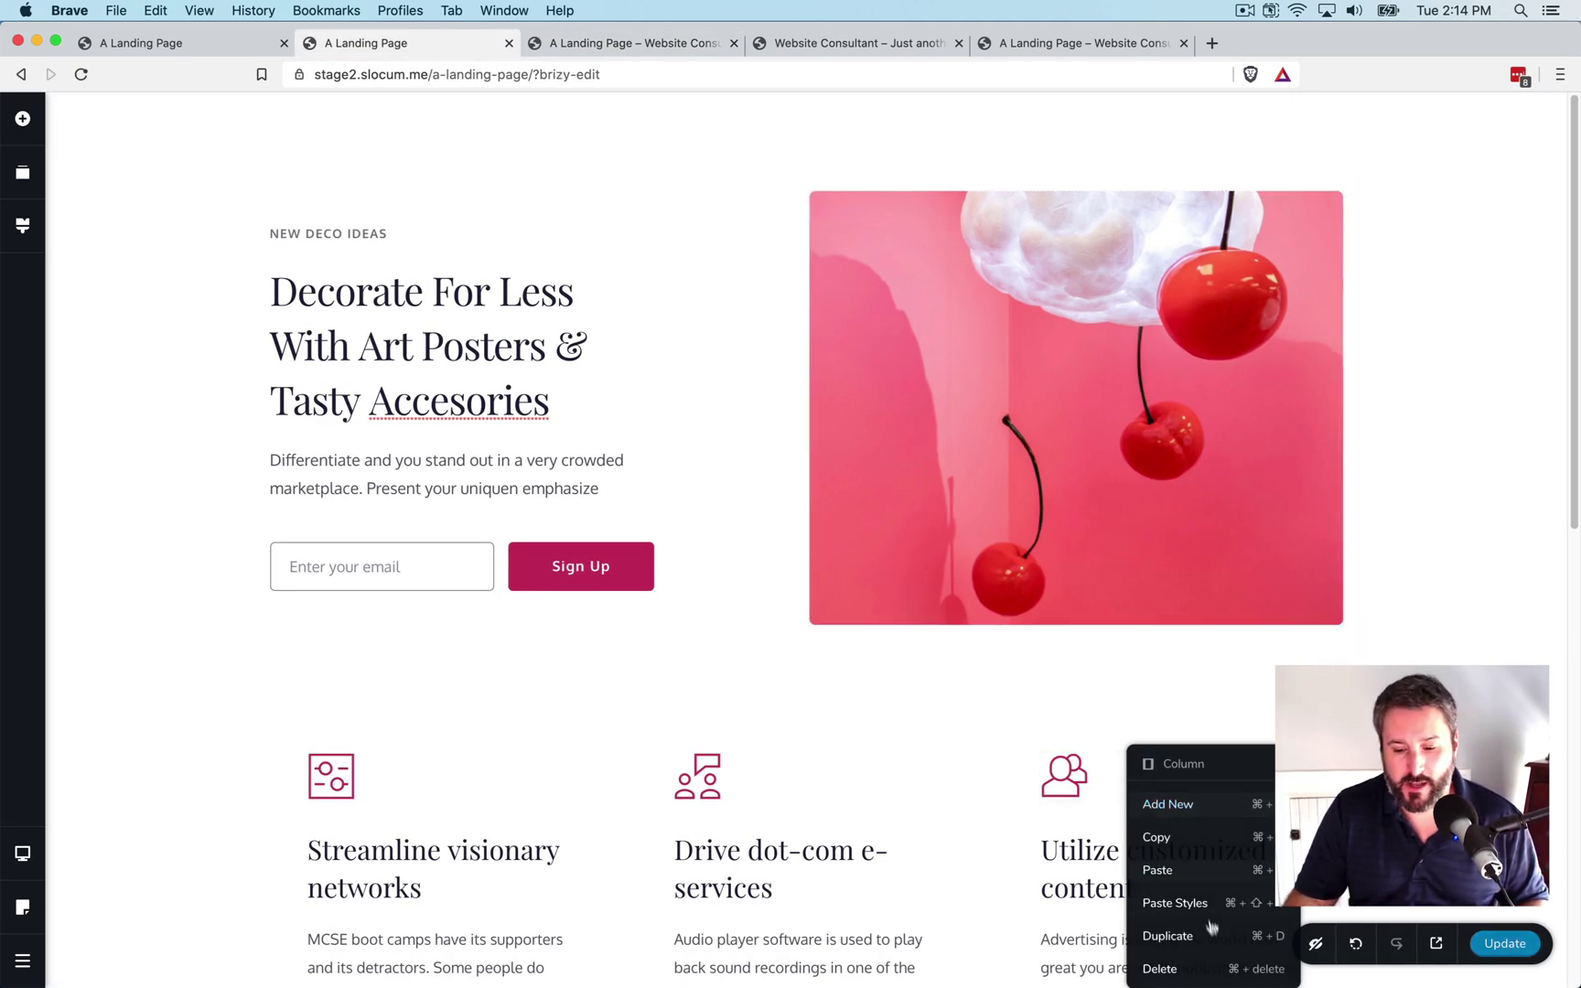
right_click(1084, 560)
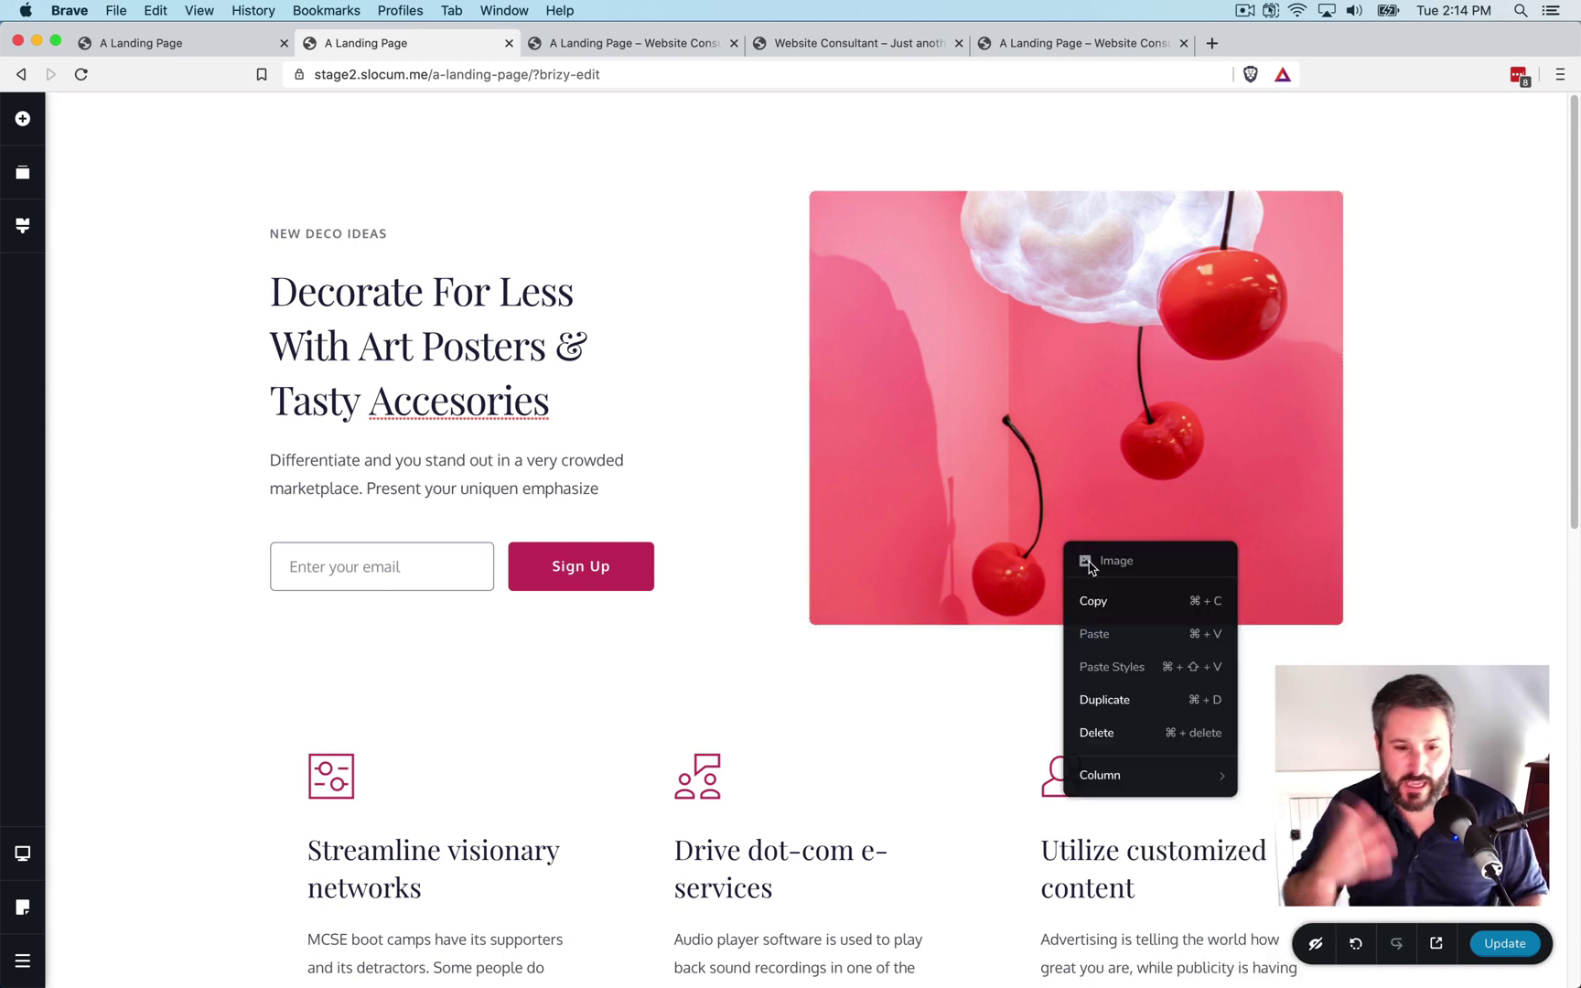
right_click(476, 411)
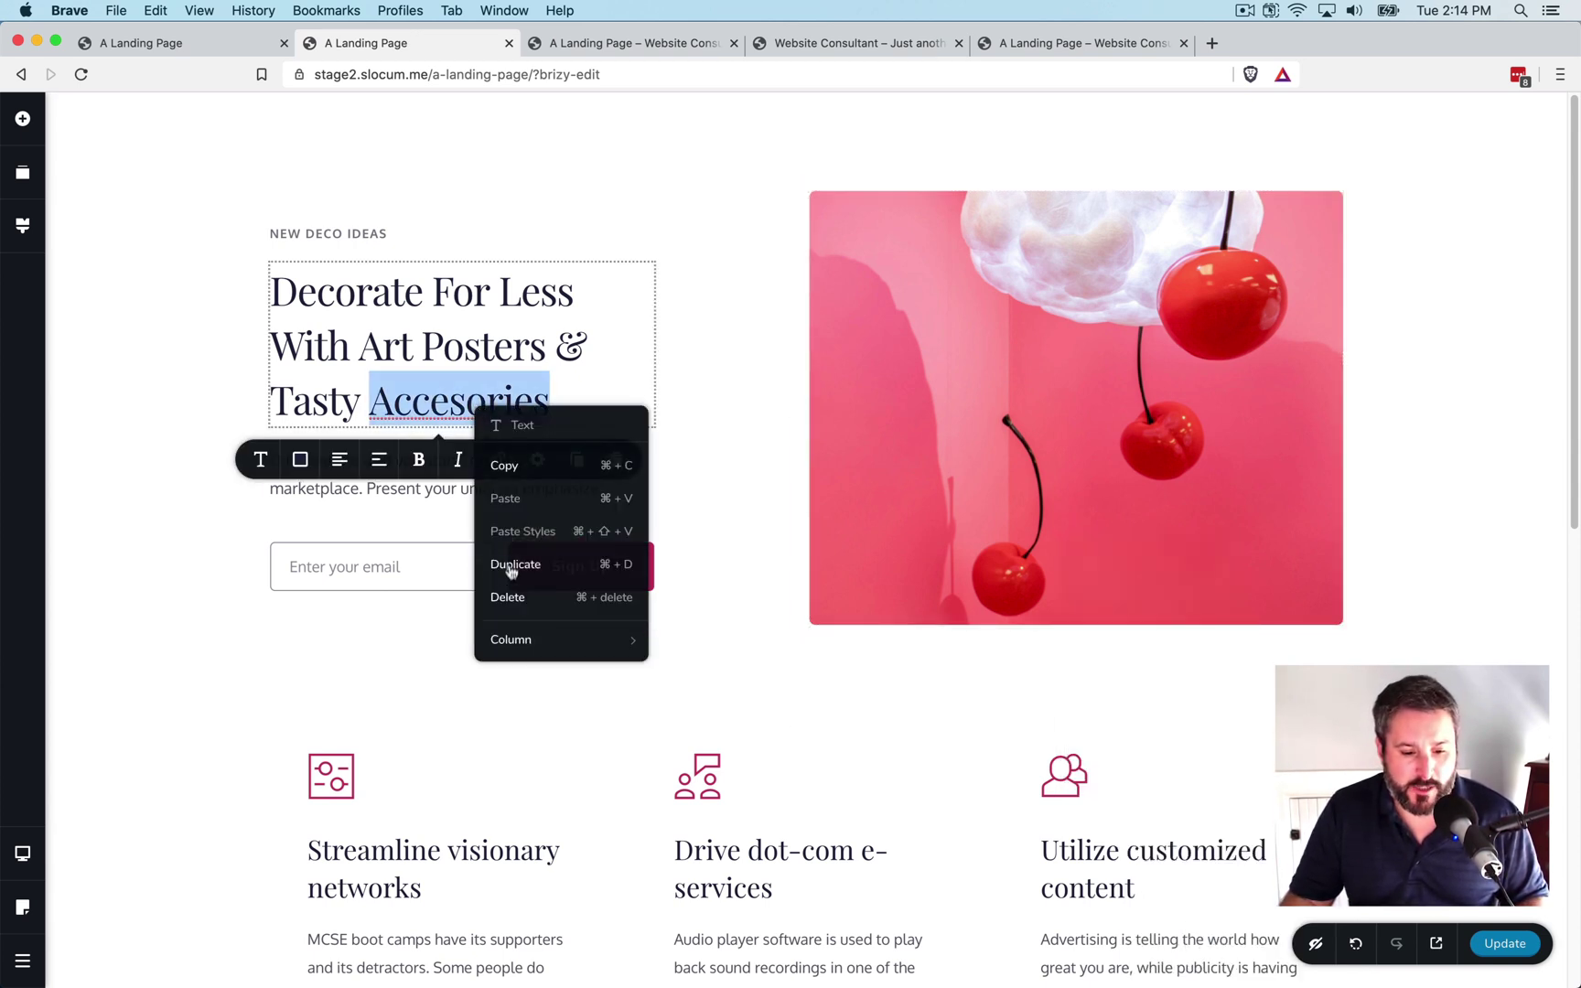
mouse_move(540, 640)
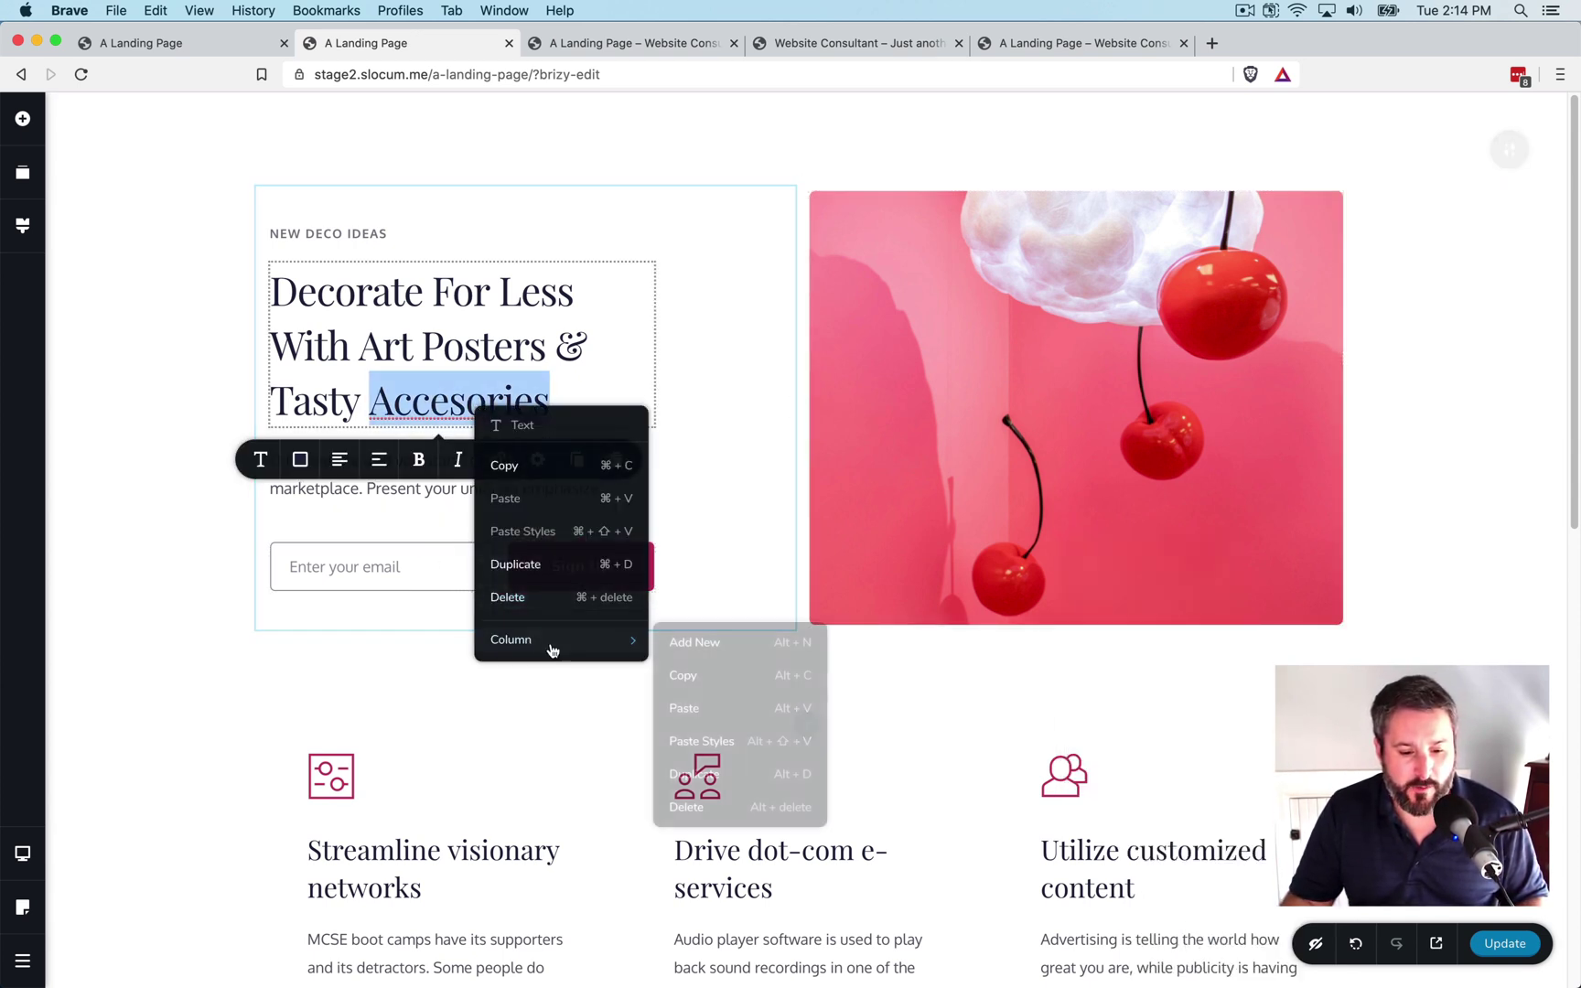
left_click(223, 626)
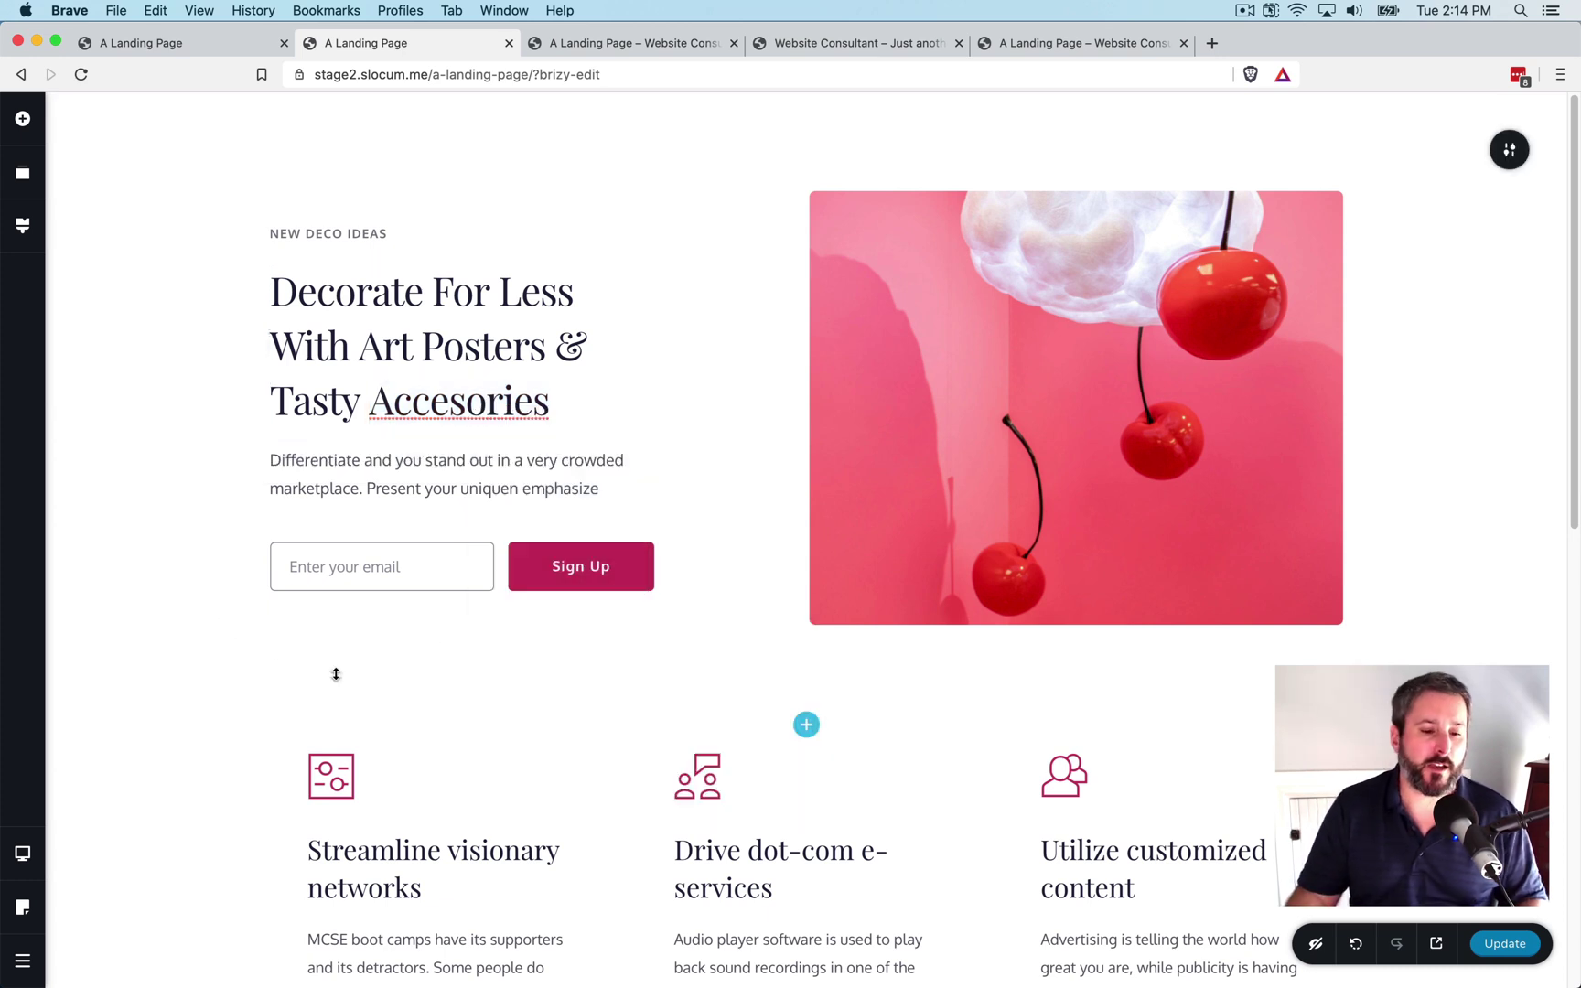
mouse_move(308, 664)
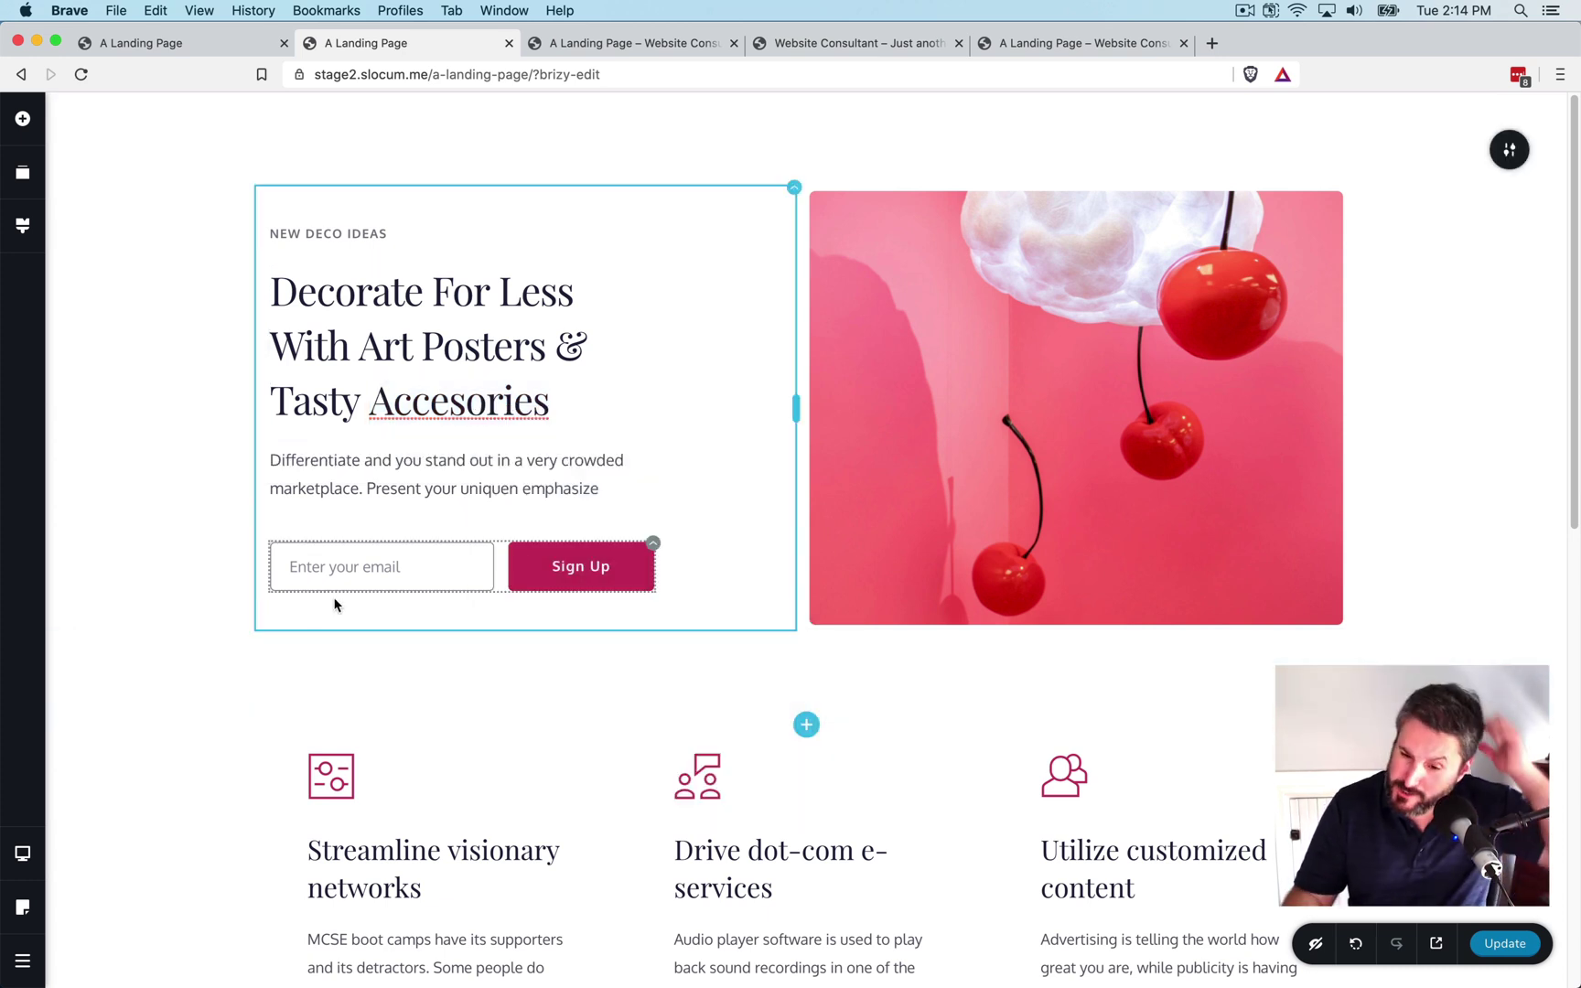